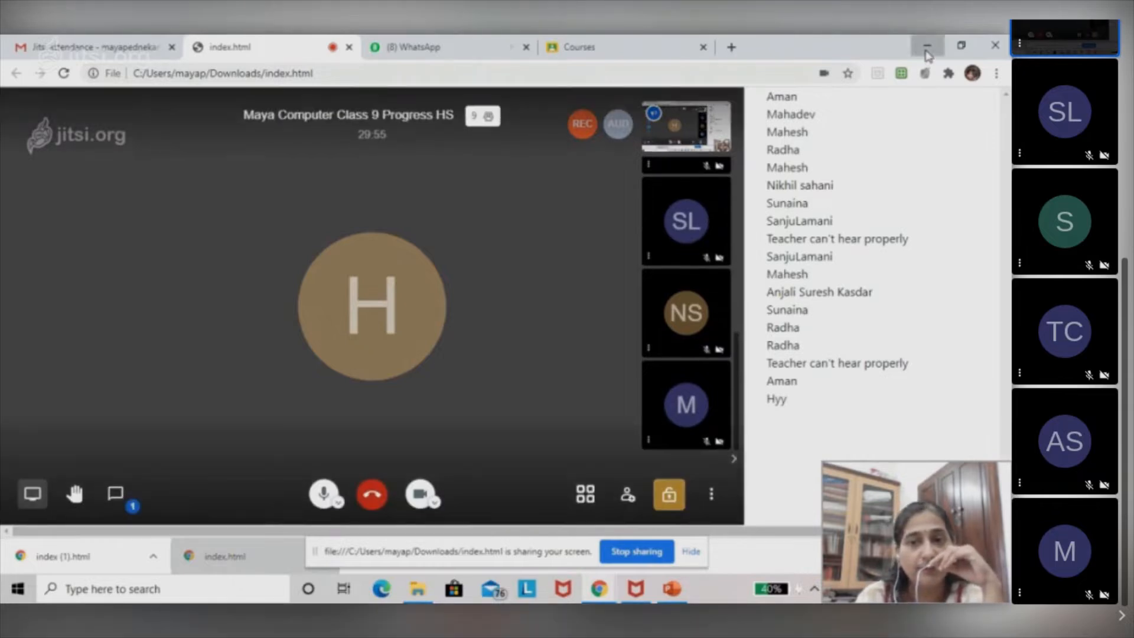
Minimize the browser, launch Excel and create a blank workbook.
{"action": "left_click", "coordinate": [926, 47]}
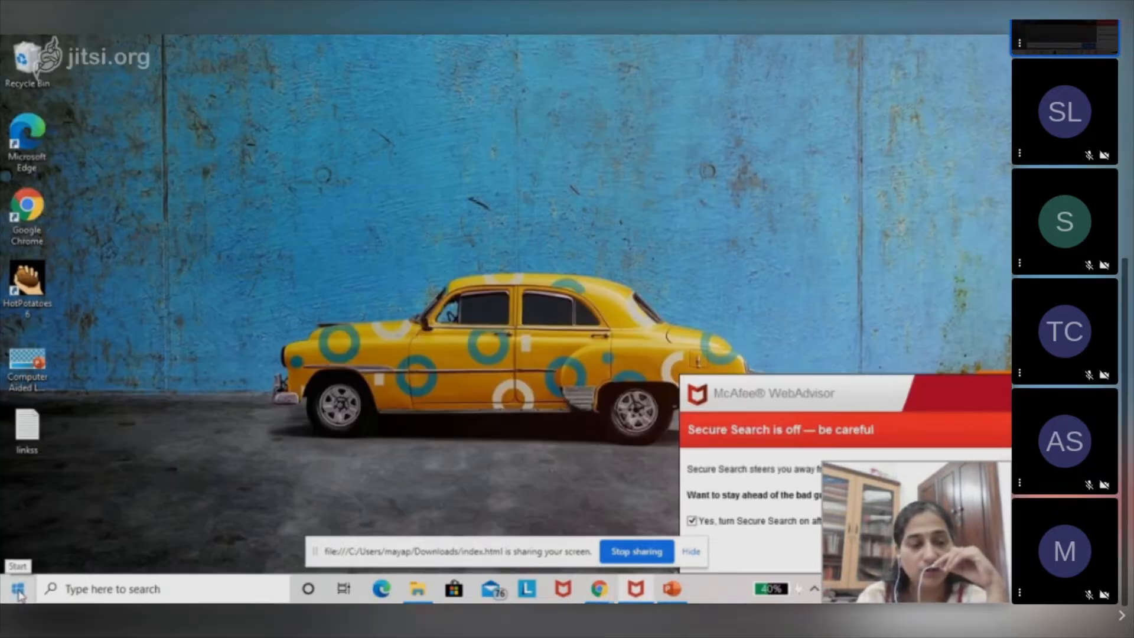
{"action": "left_click", "coordinate": [18, 589]}
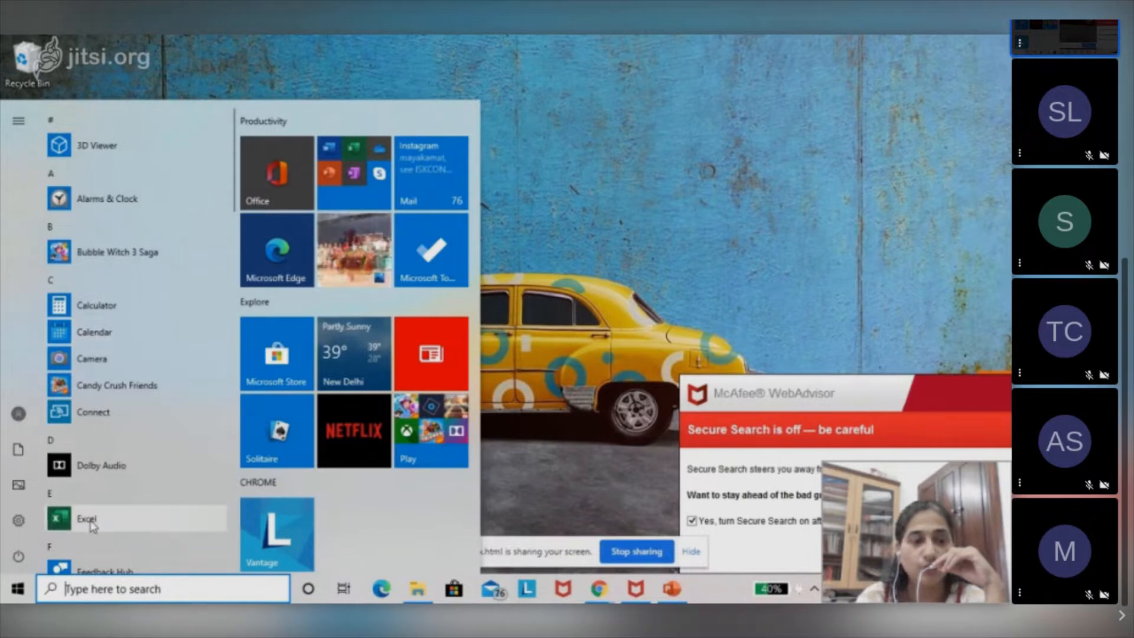
{"action": "left_click", "coordinate": [22, 135]}
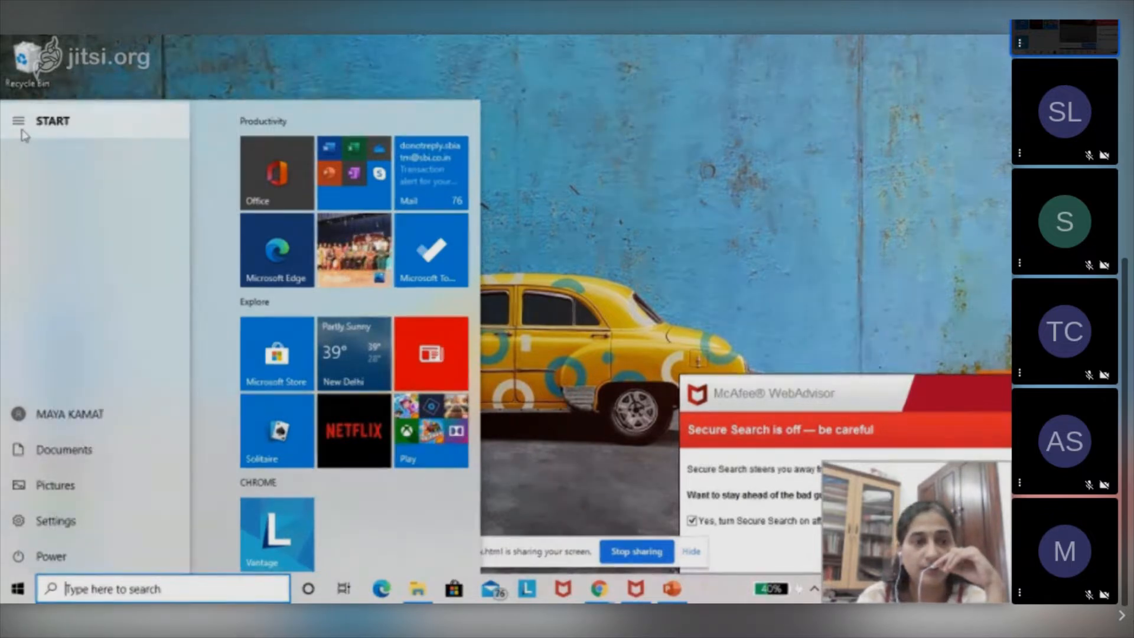
{"action": "left_click", "coordinate": [23, 126]}
{"action": "left_click", "coordinate": [23, 123]}
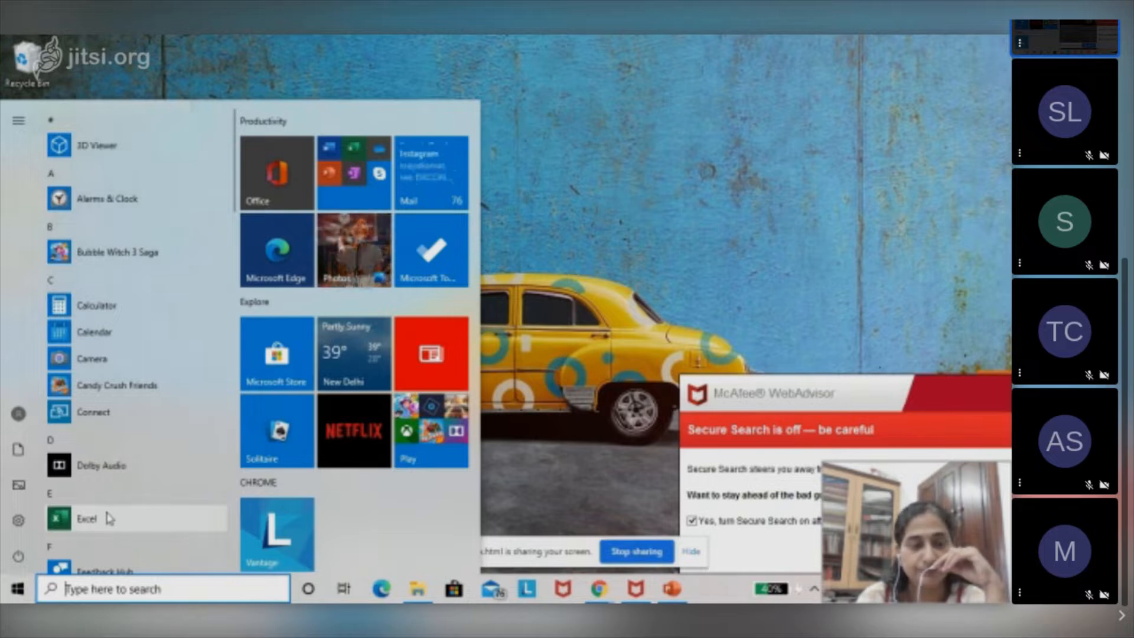
{"action": "left_click", "coordinate": [109, 518]}
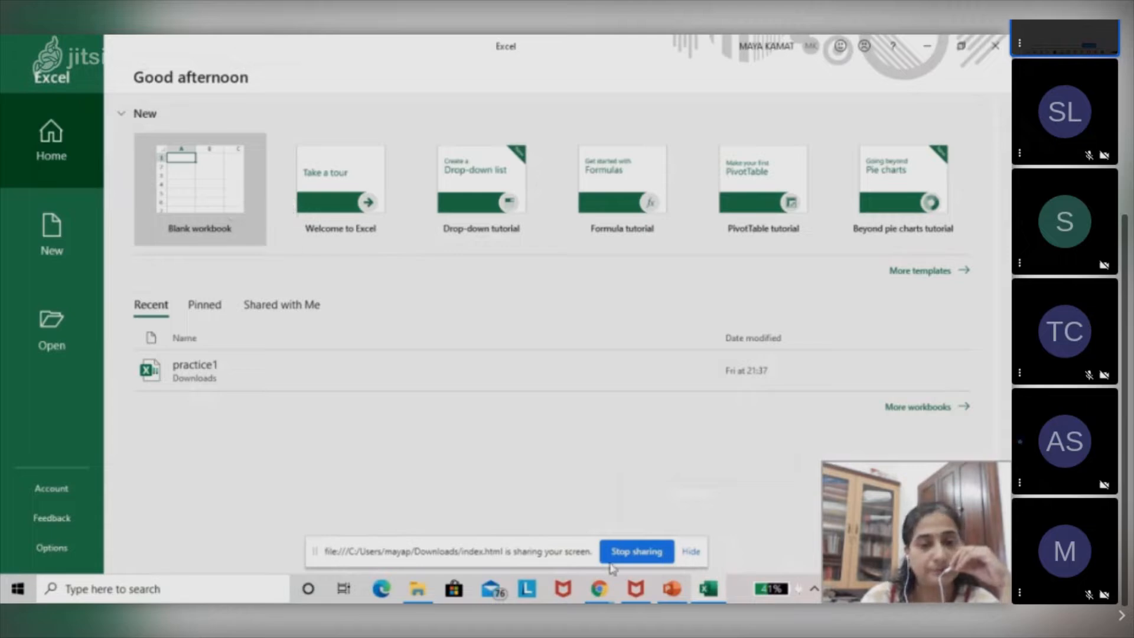
{"action": "left_click", "coordinate": [205, 185]}
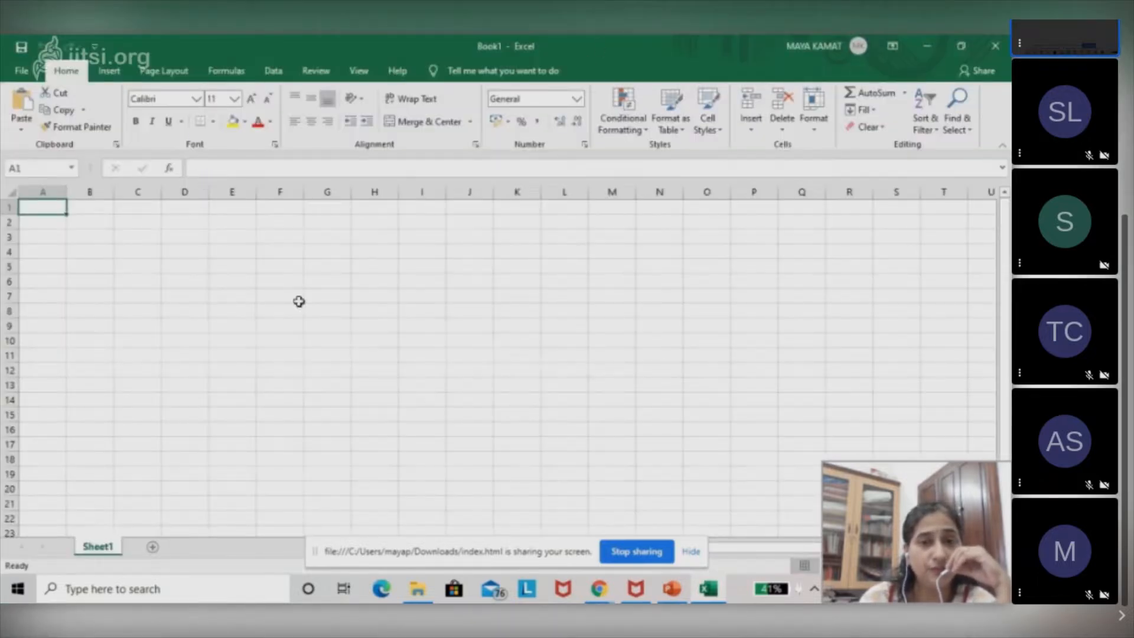
Select entire row 4 and entire row 6 in turn, finishing on cell A7.
{"action": "left_click", "coordinate": [5, 252]}
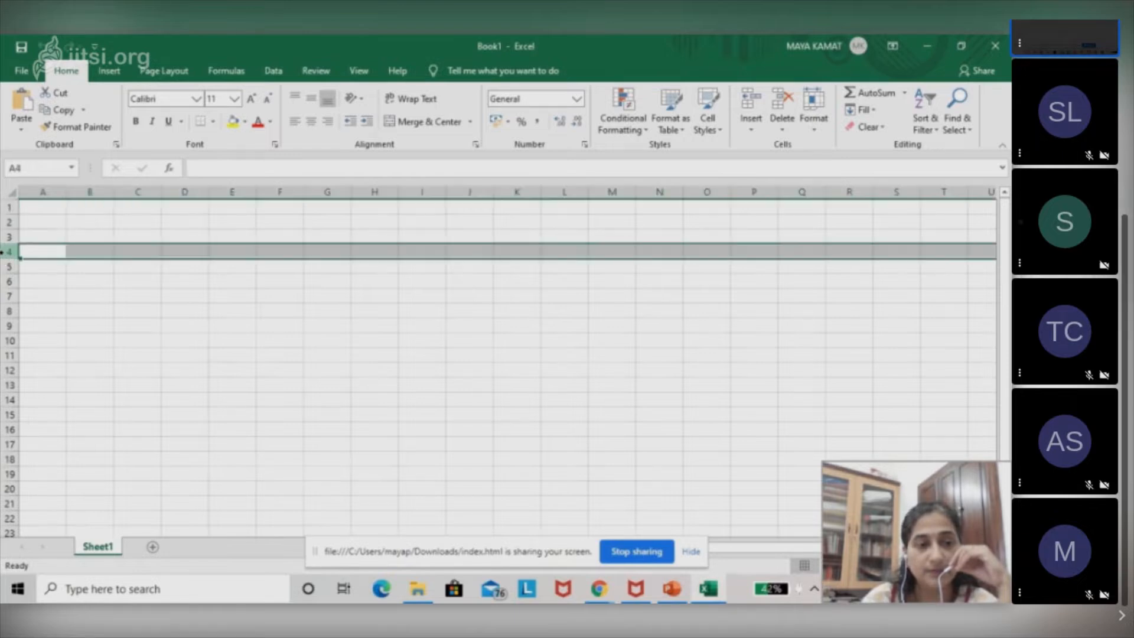
{"action": "left_click", "coordinate": [5, 282]}
{"action": "key", "text": "Down"}
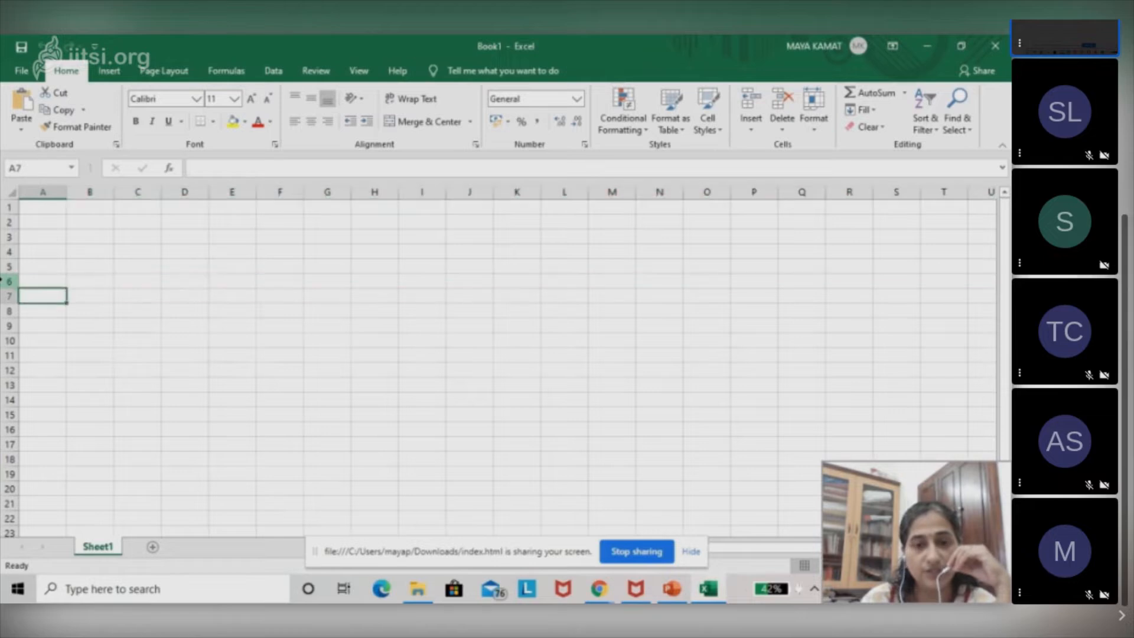
Select the entire columns C, D, E and F one after another.
{"action": "left_click", "coordinate": [144, 192]}
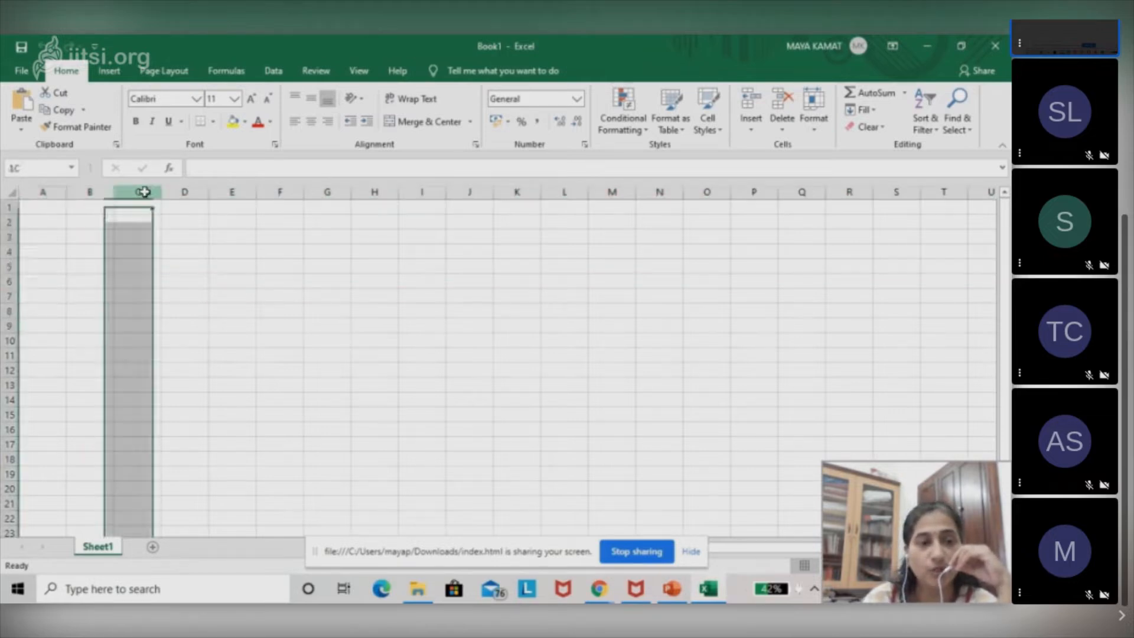
{"action": "left_click", "coordinate": [178, 190]}
{"action": "left_click", "coordinate": [230, 190]}
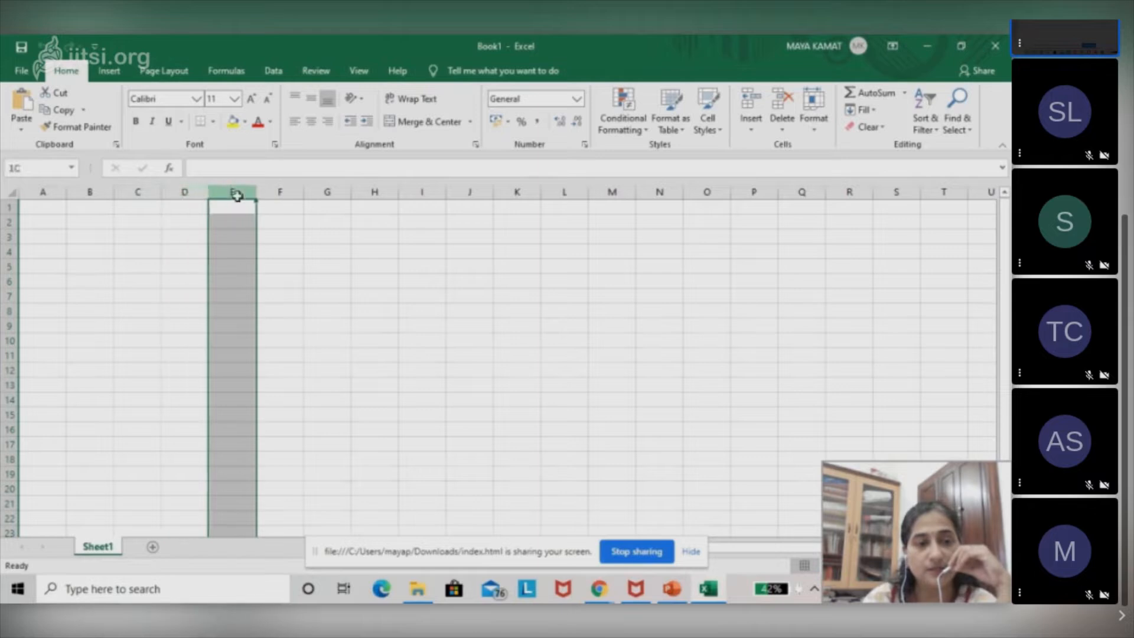
{"action": "left_click", "coordinate": [283, 191]}
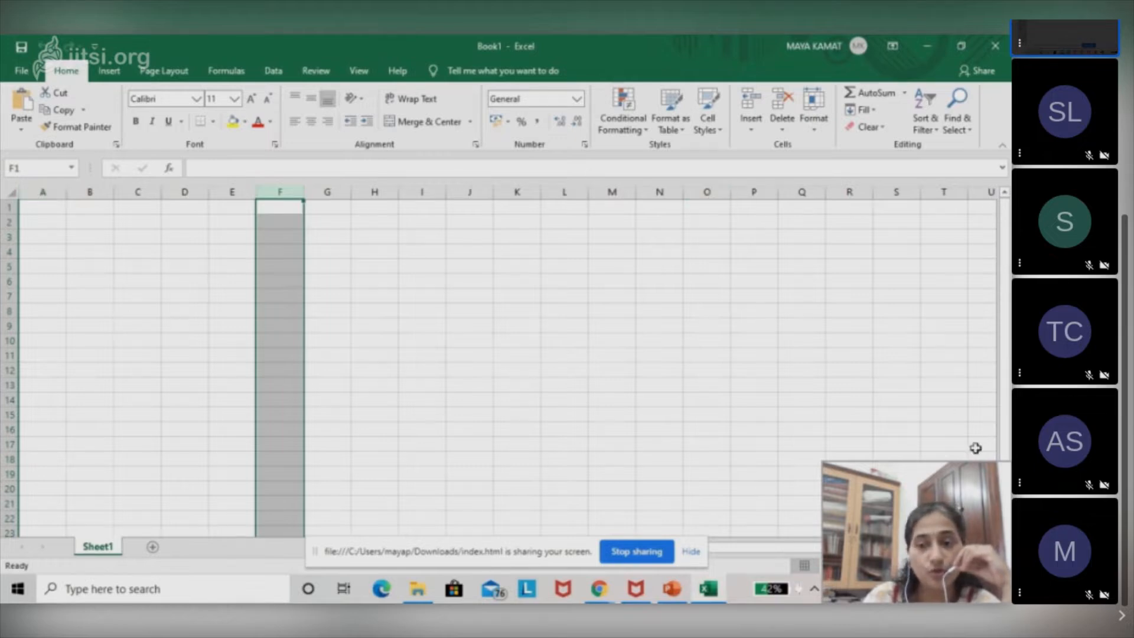
Examine the column headings beyond column Z, return to column A and select the whole of row 1.
{"action": "scroll", "coordinate": [508, 367], "scroll_direction": "right", "scroll_amount": 6}
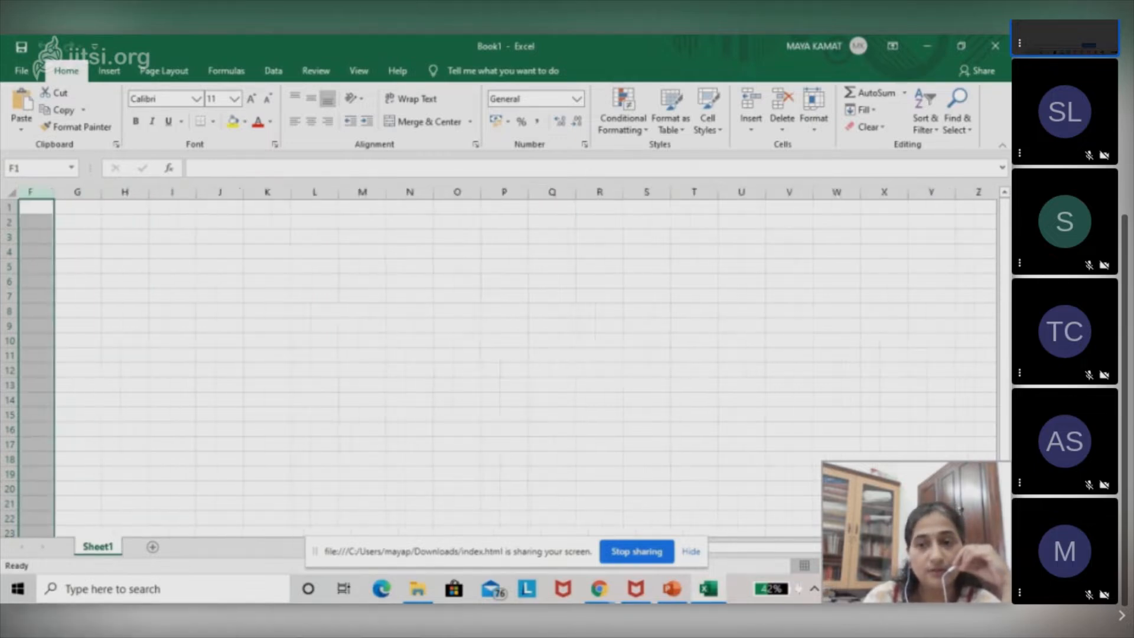
{"action": "scroll", "coordinate": [508, 367], "scroll_direction": "right", "scroll_amount": 6}
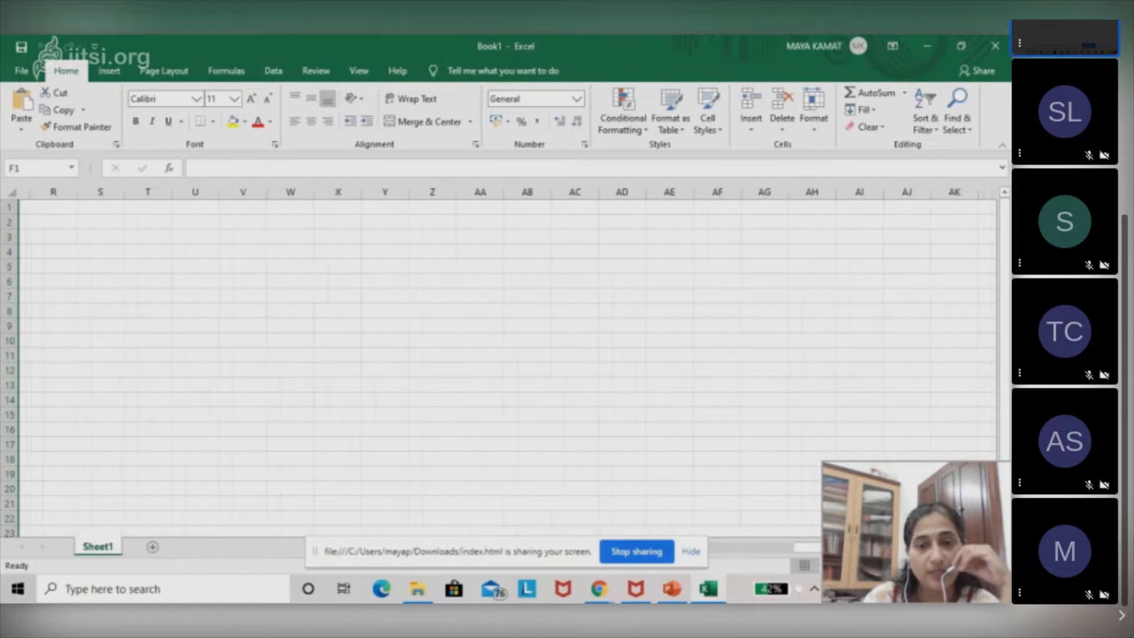
{"action": "scroll", "coordinate": [508, 367], "scroll_direction": "right", "scroll_amount": 2}
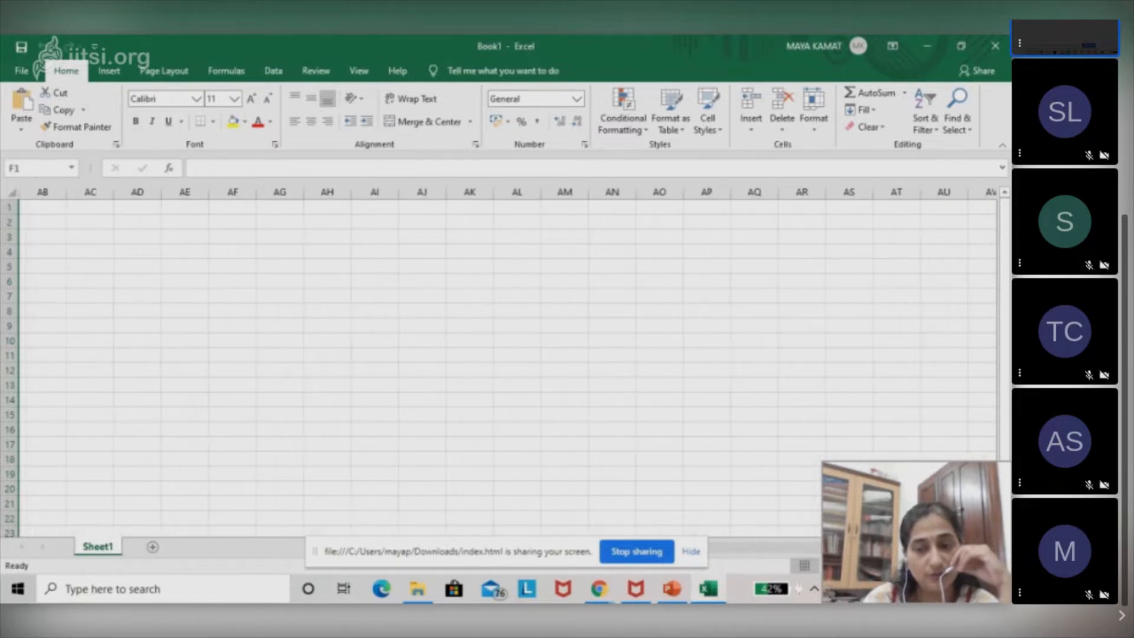
{"action": "left_click", "coordinate": [726, 550]}
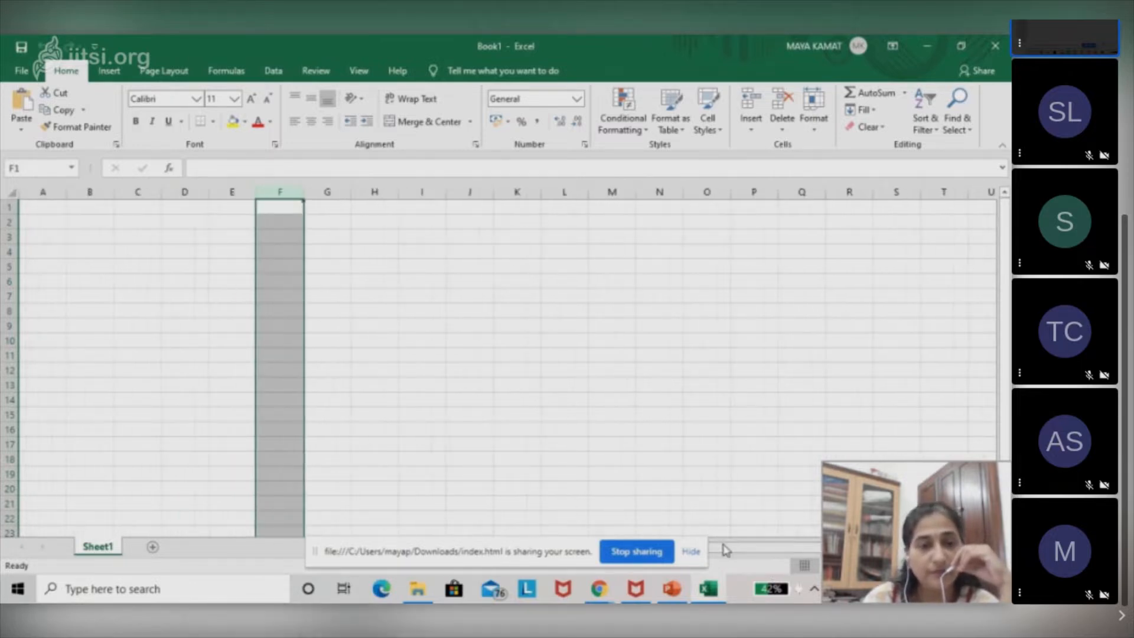
{"action": "left_click", "coordinate": [12, 208]}
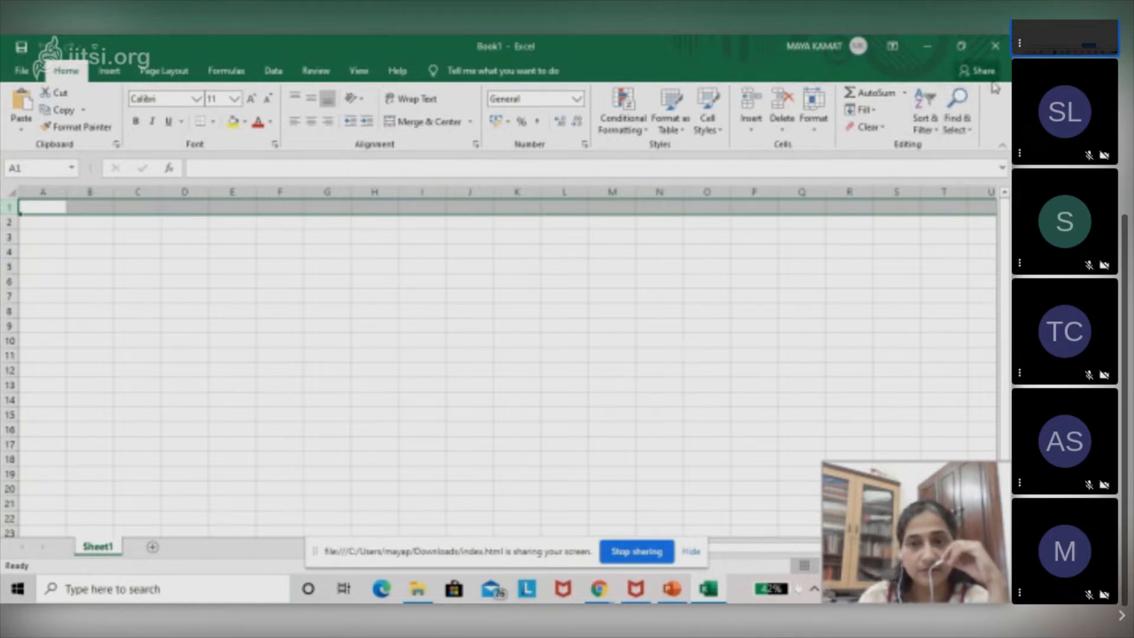
Restore the Excel window to a smaller size over the browser, check the meeting page and return to the workbook.
{"action": "left_click", "coordinate": [961, 47]}
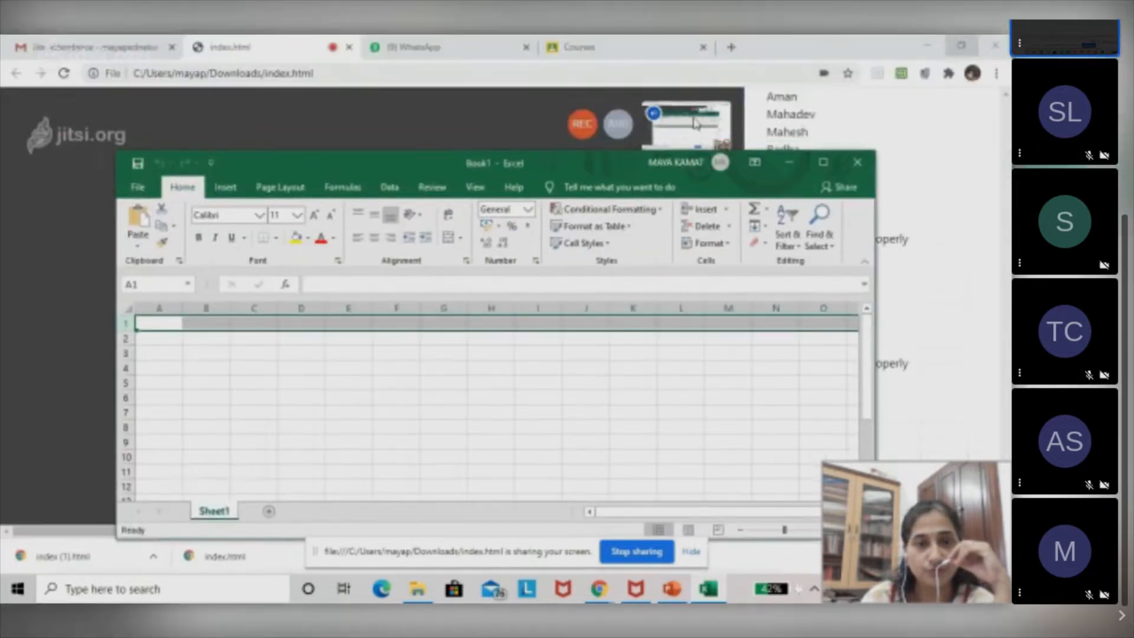
{"action": "left_click", "coordinate": [533, 120]}
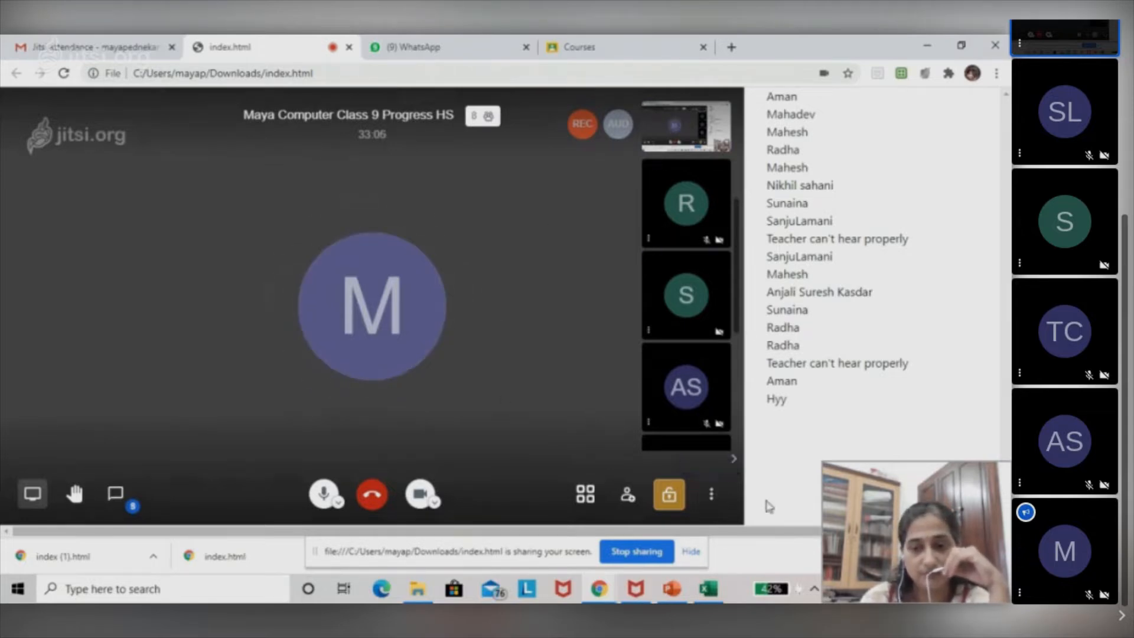
{"action": "left_click", "coordinate": [709, 589]}
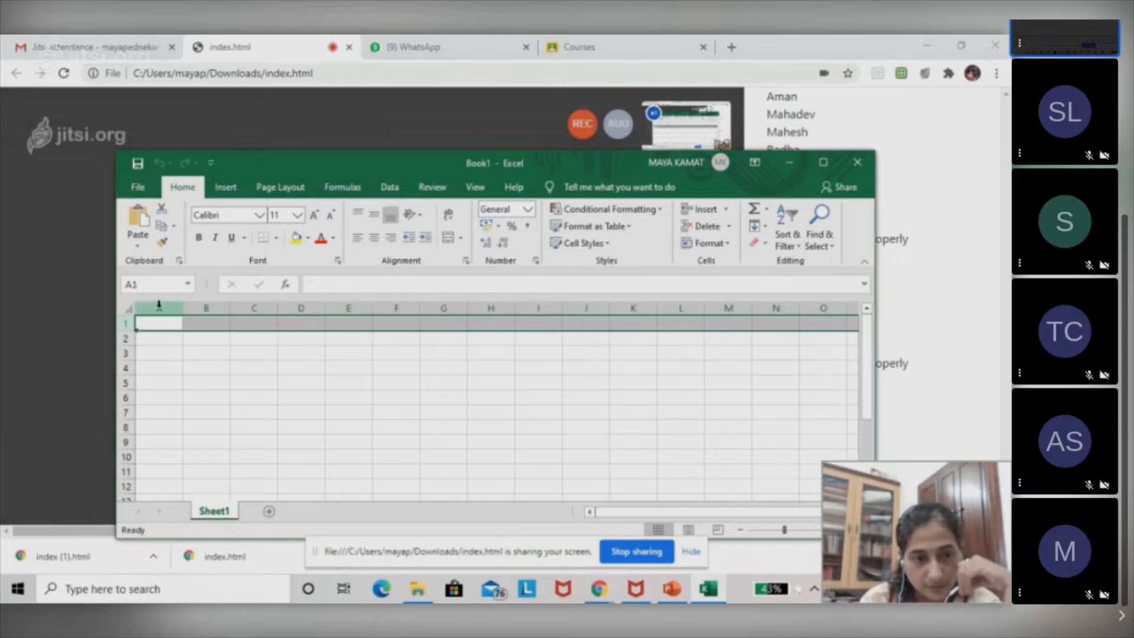
Select column A, column C and row 1 in turn.
{"action": "left_click", "coordinate": [158, 306]}
{"action": "left_click", "coordinate": [249, 307]}
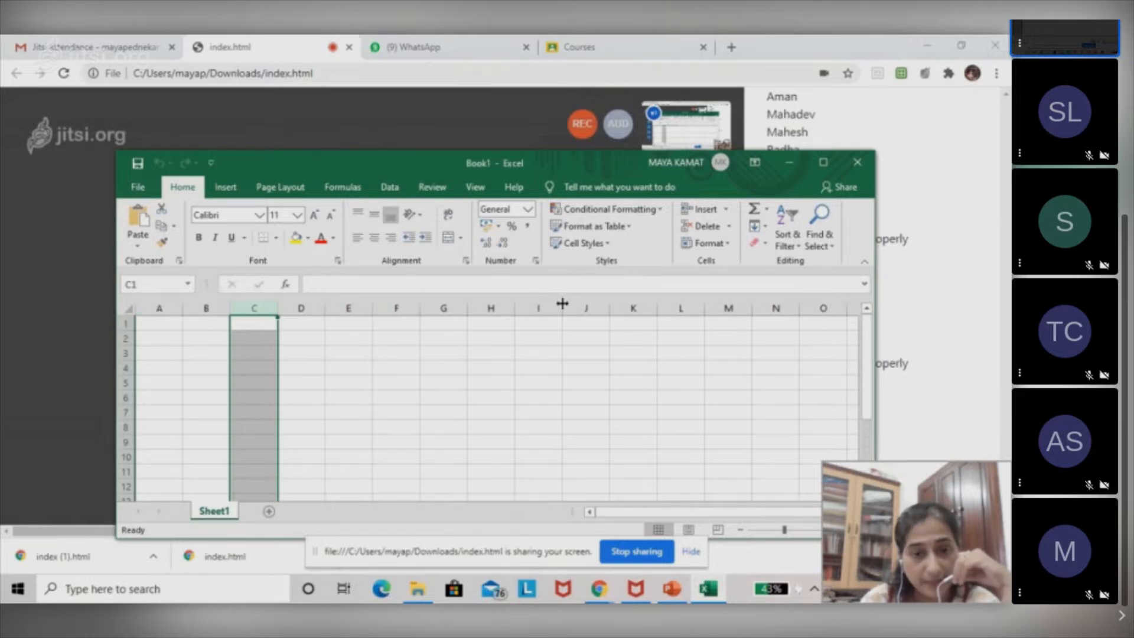
{"action": "left_click", "coordinate": [124, 324]}
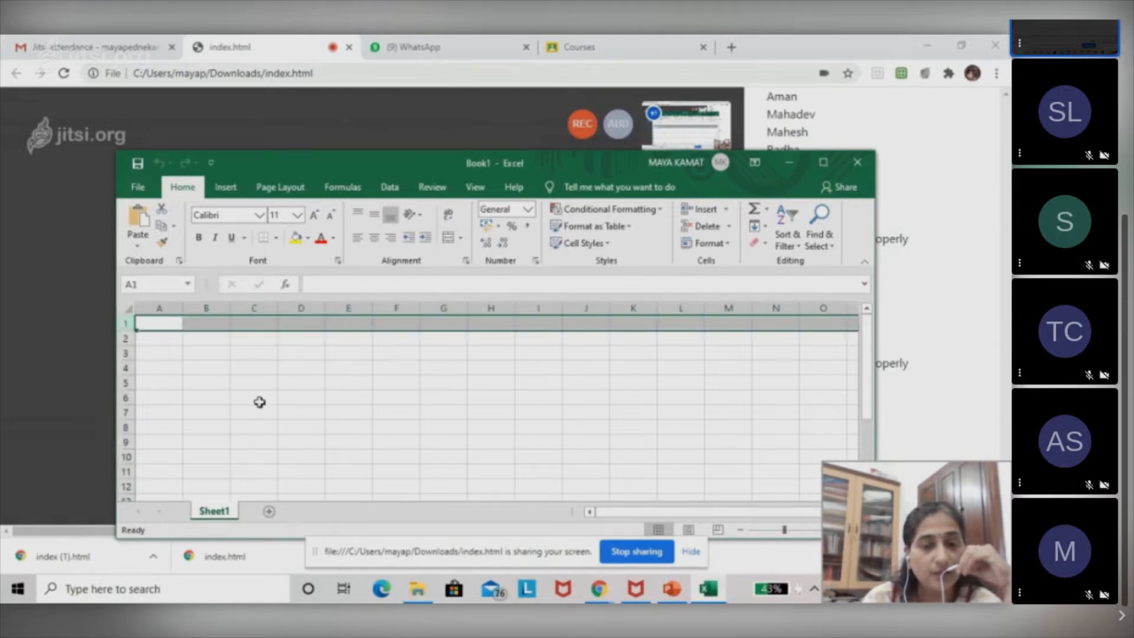
Select the individual cells C6, F6 and G8 in turn.
{"action": "left_click", "coordinate": [259, 403]}
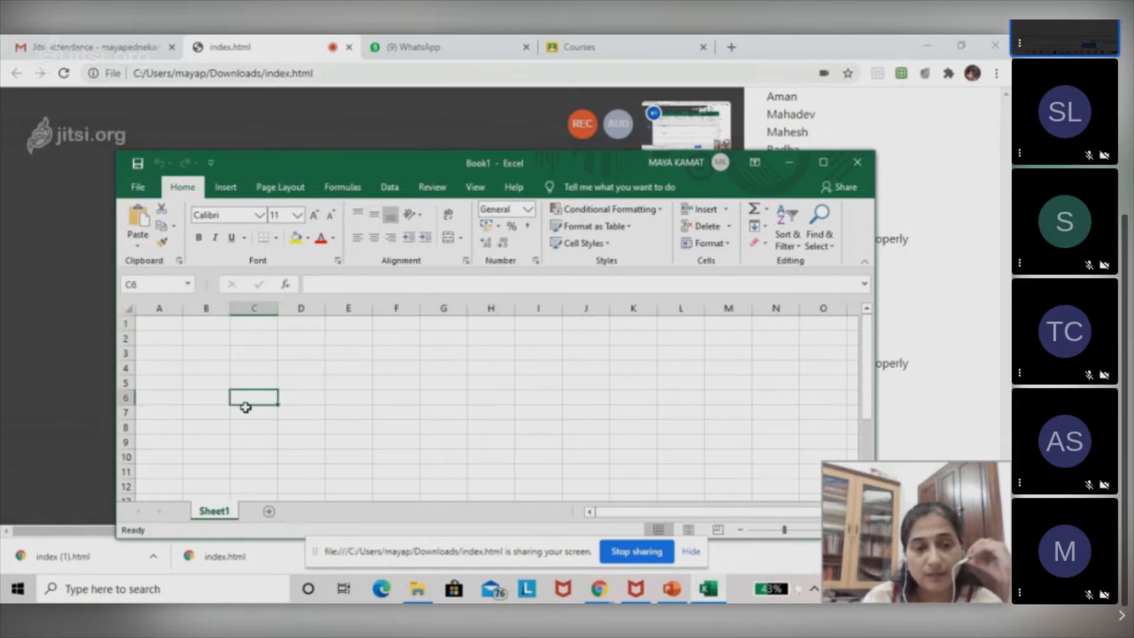
{"action": "left_click", "coordinate": [405, 399]}
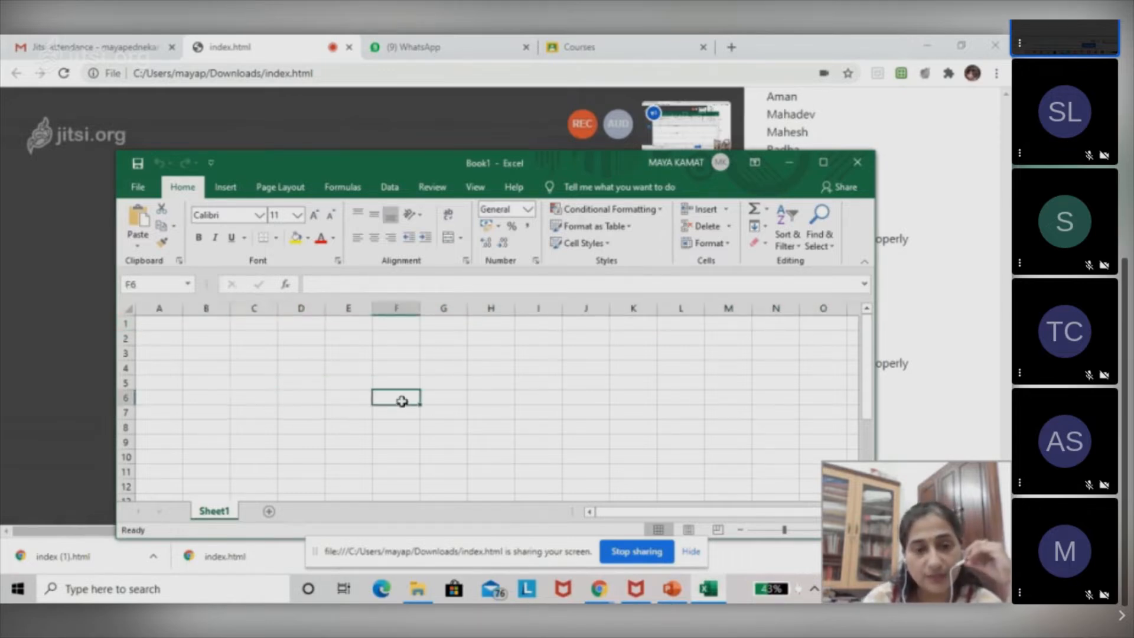
{"action": "left_click", "coordinate": [444, 423]}
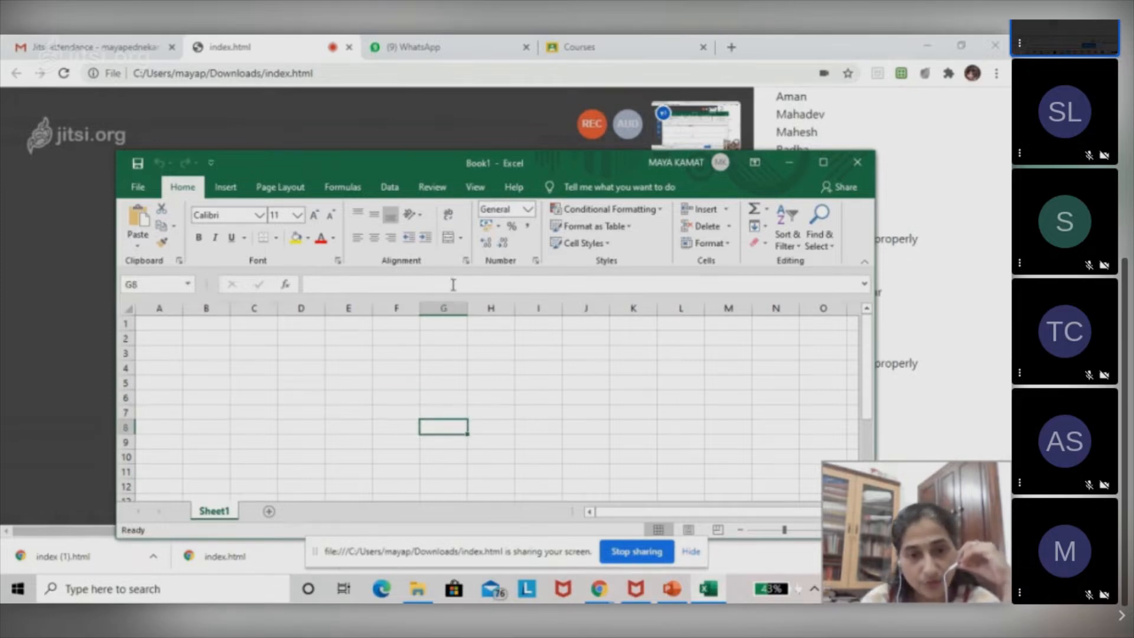
Highlight row 8 and column G in turn, and select cells G9 and L4.
{"action": "left_click", "coordinate": [119, 427]}
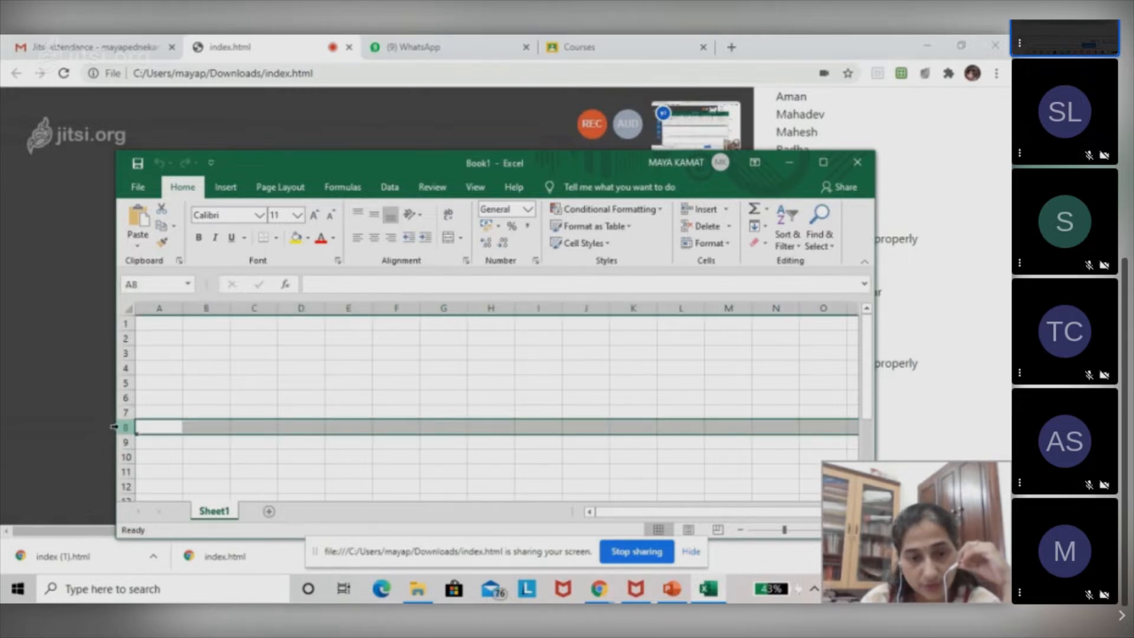
{"action": "left_click", "coordinate": [442, 308]}
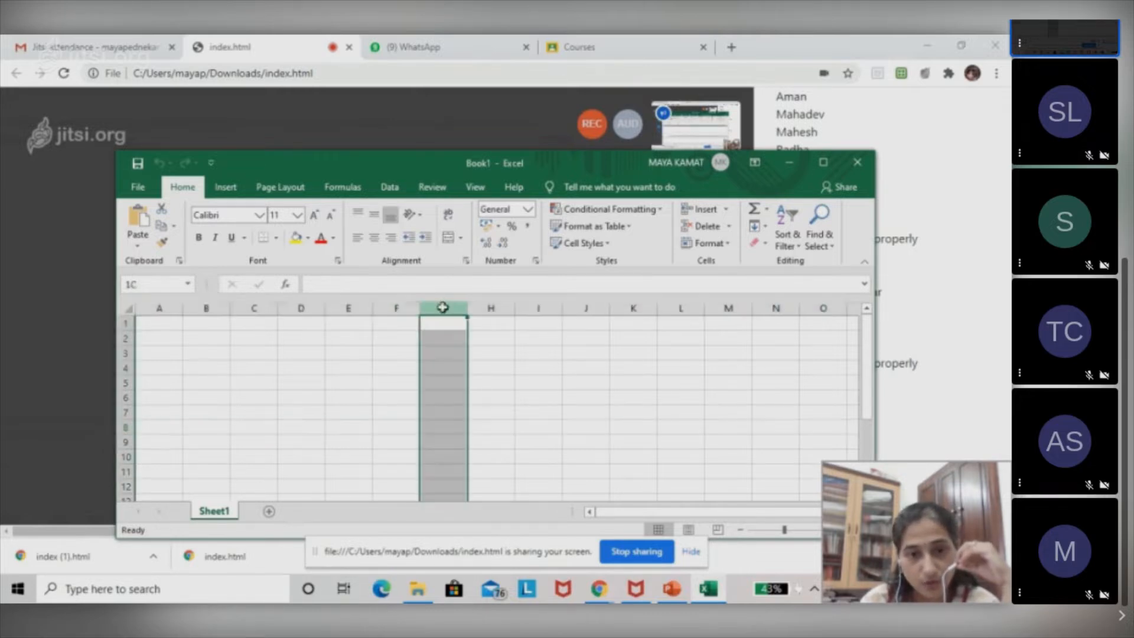
{"action": "left_click", "coordinate": [445, 444]}
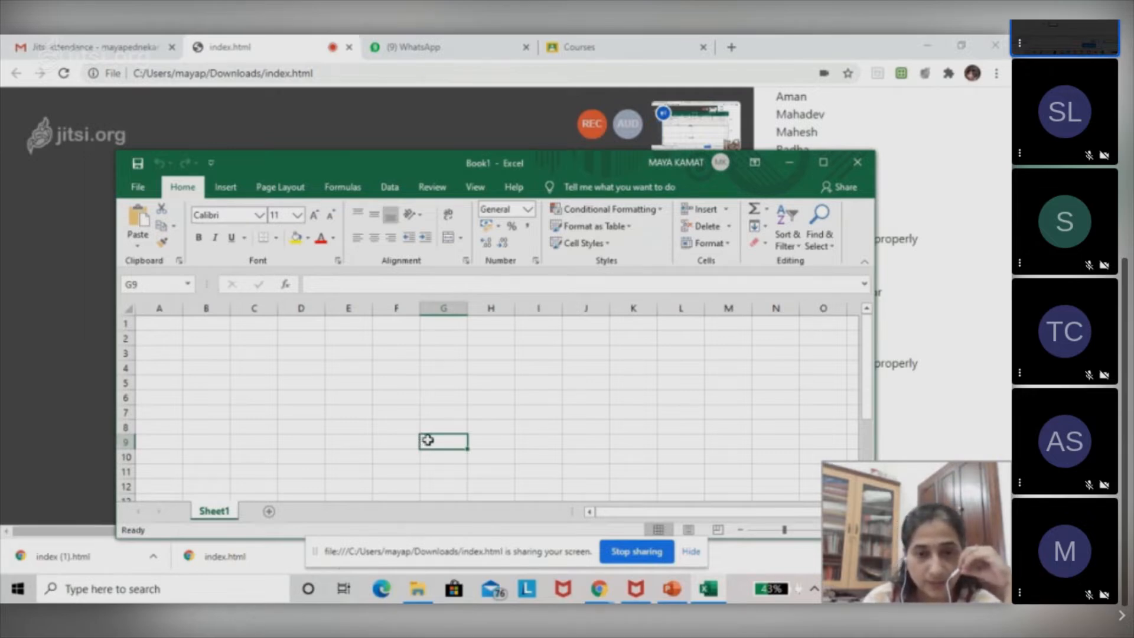
{"action": "left_click", "coordinate": [674, 367]}
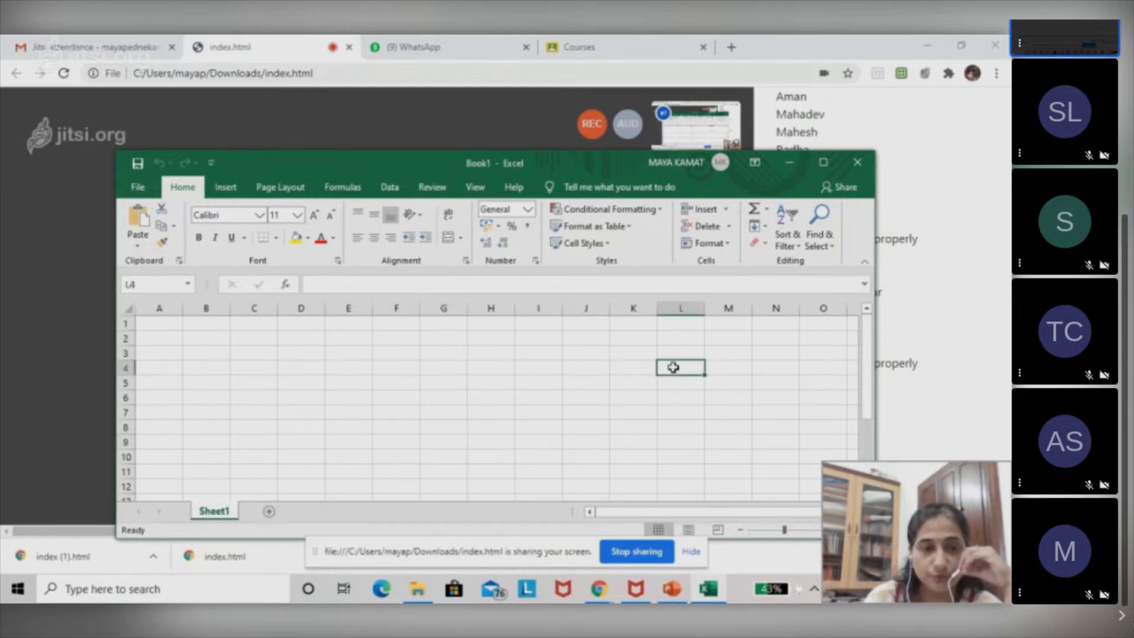
Switch to the browser meeting, check its chat for replies and return to the Excel workbook.
{"action": "left_click", "coordinate": [27, 314]}
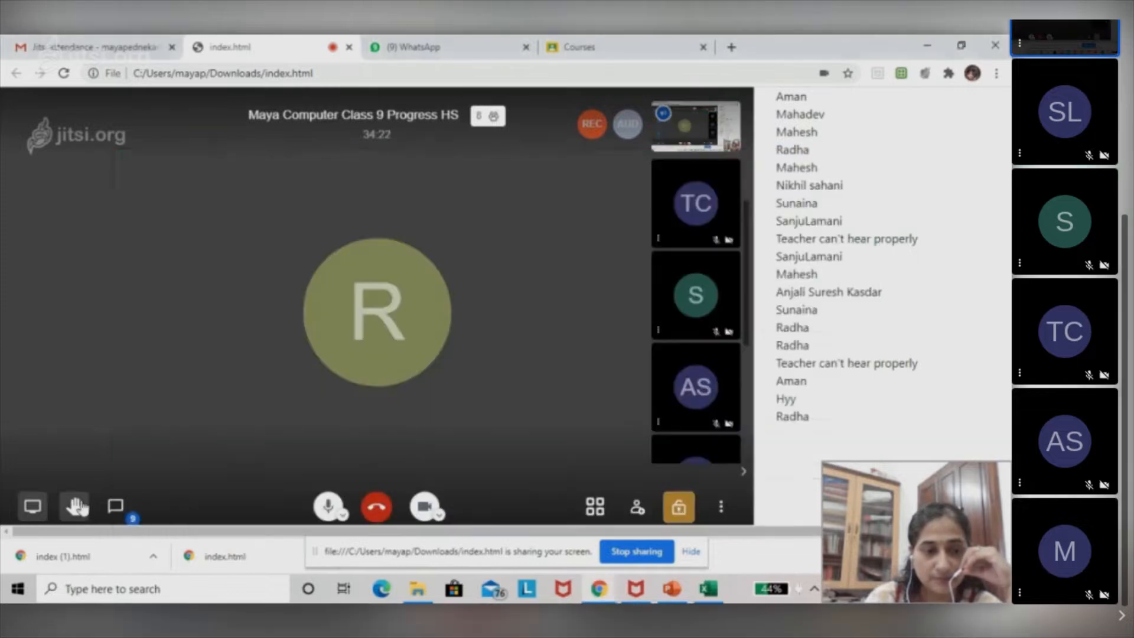
{"action": "left_click", "coordinate": [116, 513]}
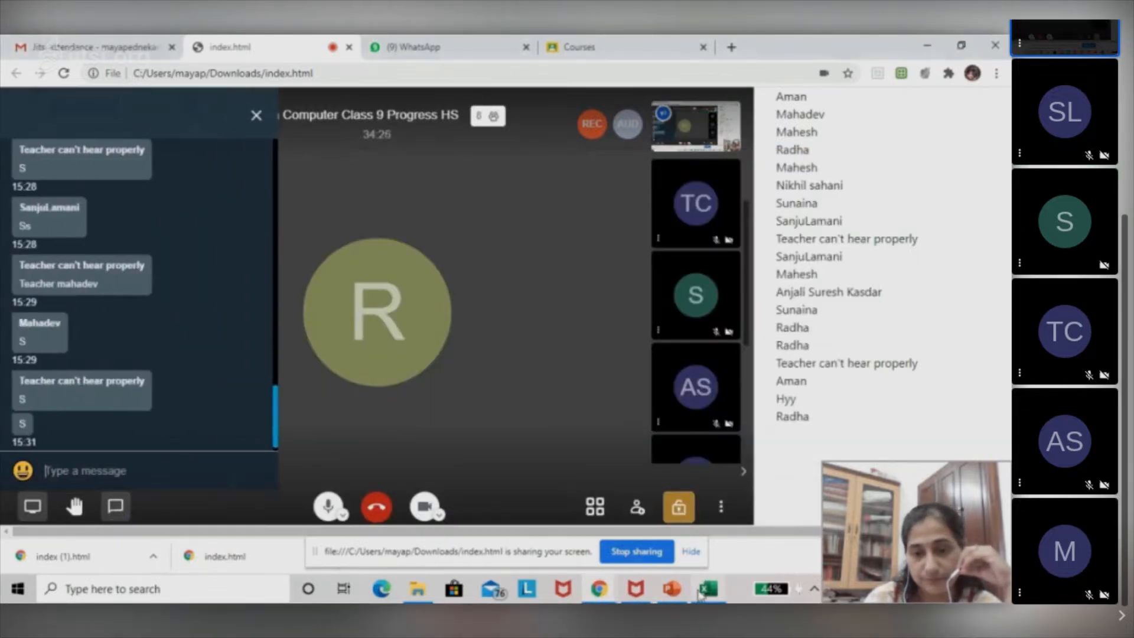
{"action": "left_click", "coordinate": [708, 589]}
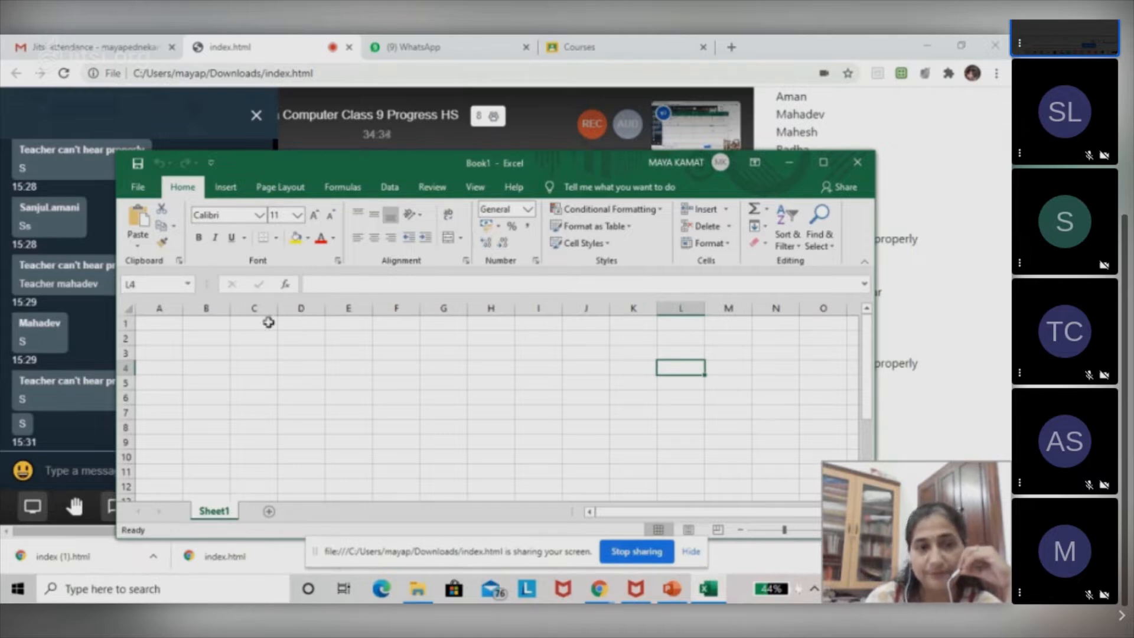
{"action": "left_click", "coordinate": [154, 112]}
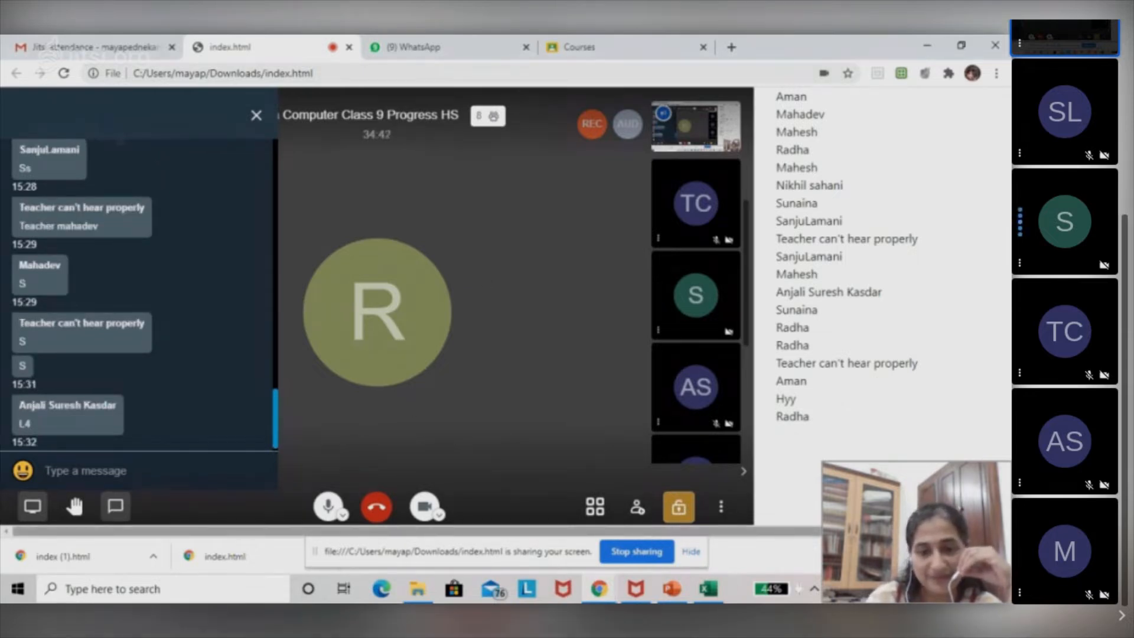
{"action": "left_click", "coordinate": [714, 589]}
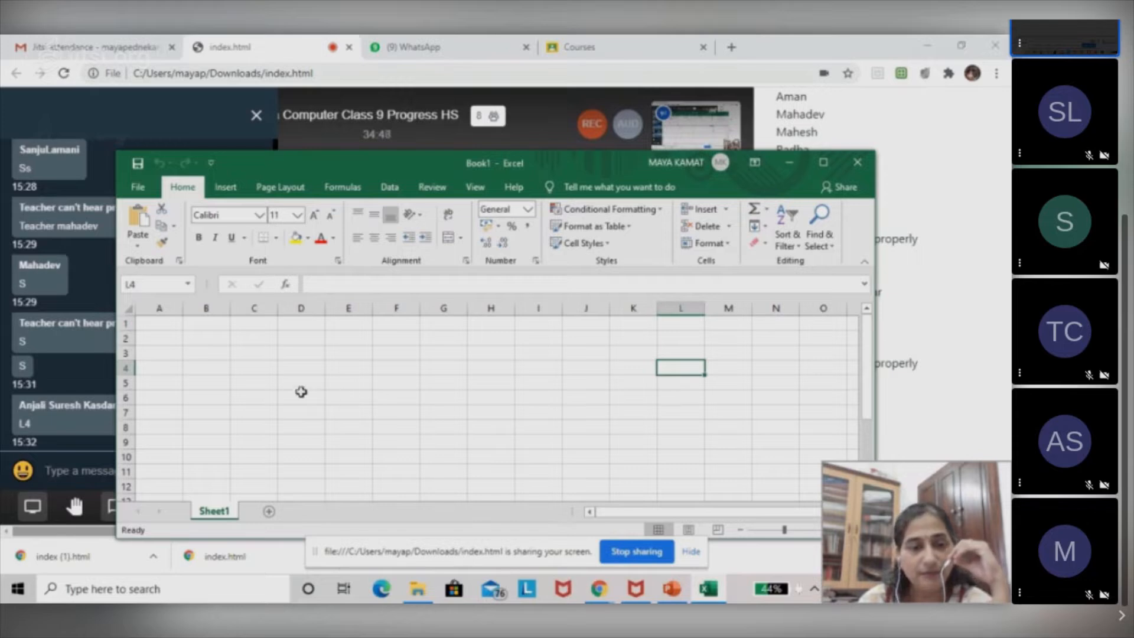
Select cell D8 and cell G3 in turn.
{"action": "left_click", "coordinate": [302, 423]}
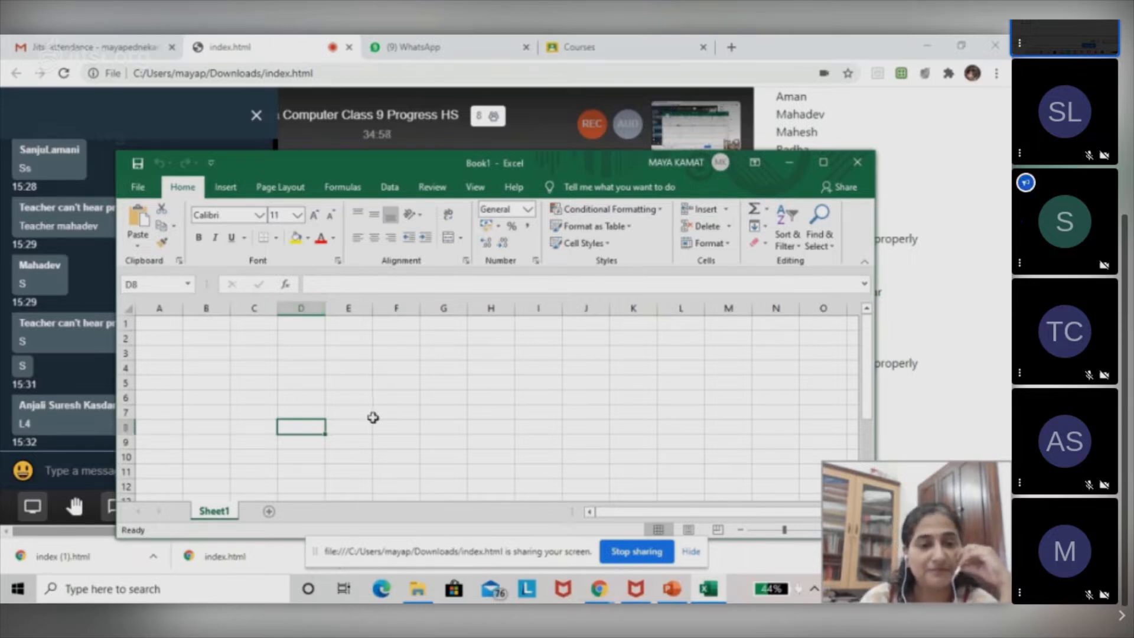
{"action": "left_click", "coordinate": [443, 354]}
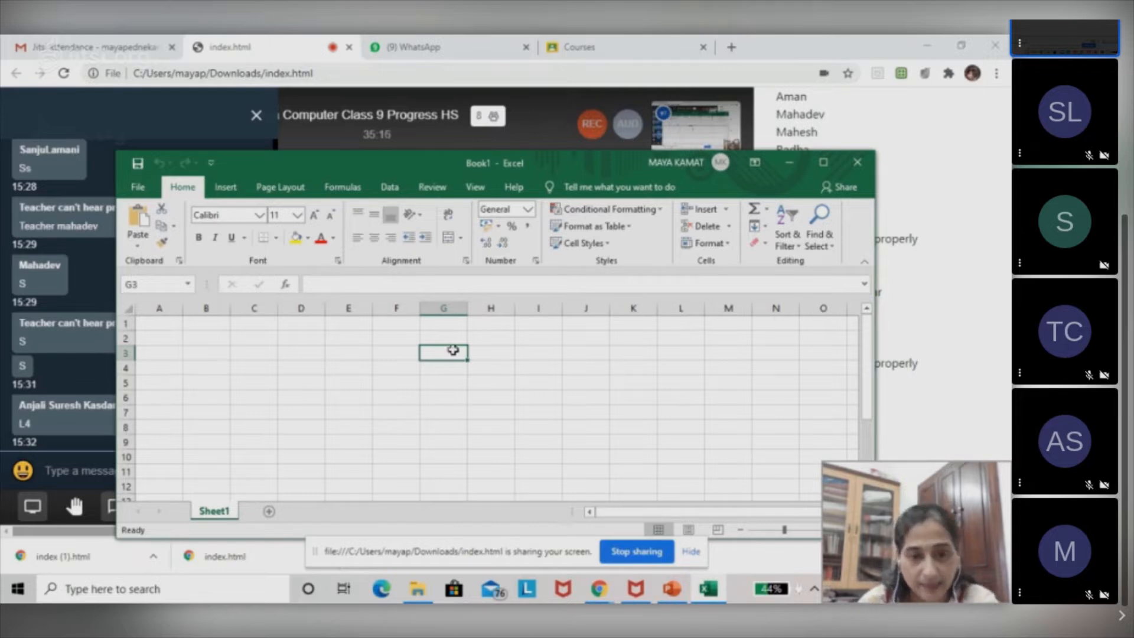
Select cell D6 and cell F6 in turn, and check the meeting chat in the browser before returning to the Excel workbook.
{"action": "left_click", "coordinate": [306, 398]}
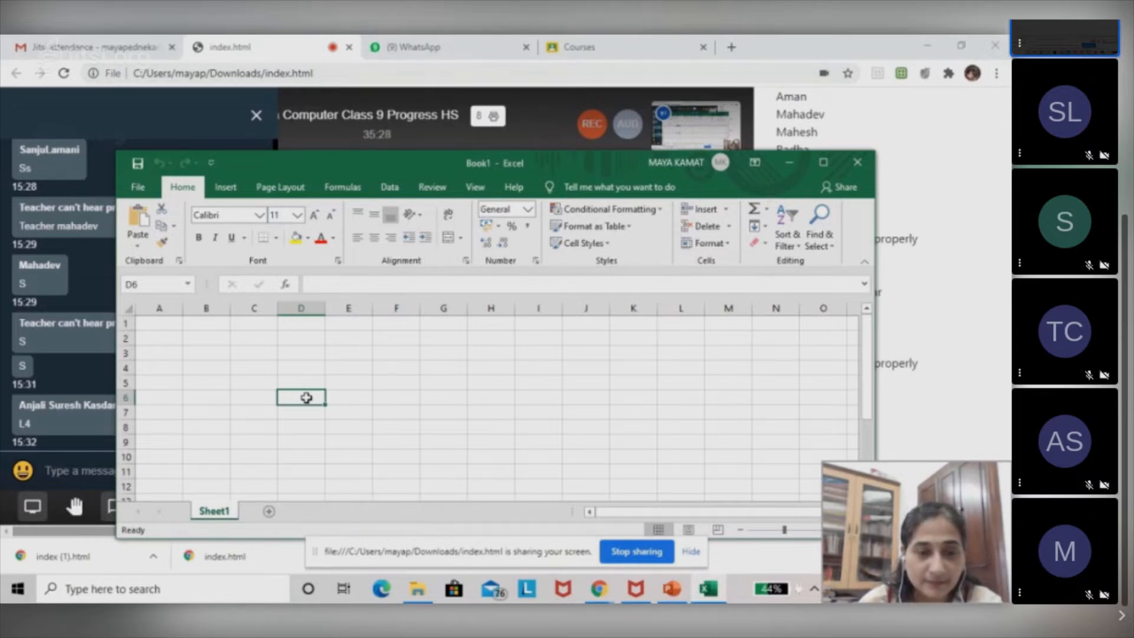
{"action": "left_click", "coordinate": [398, 398]}
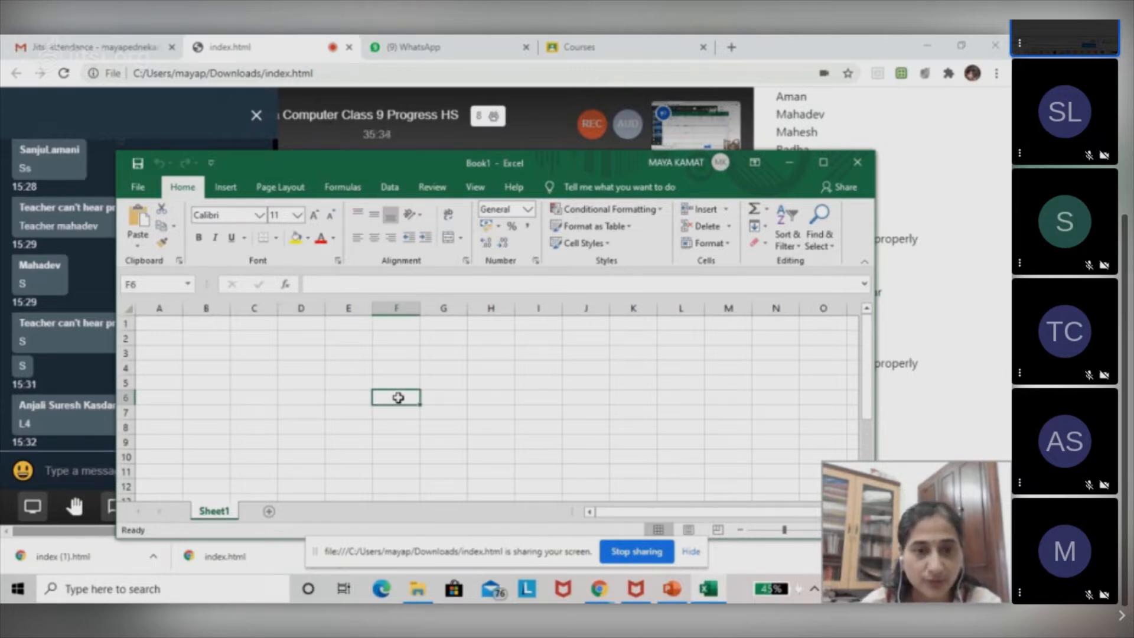
{"action": "left_click", "coordinate": [304, 135]}
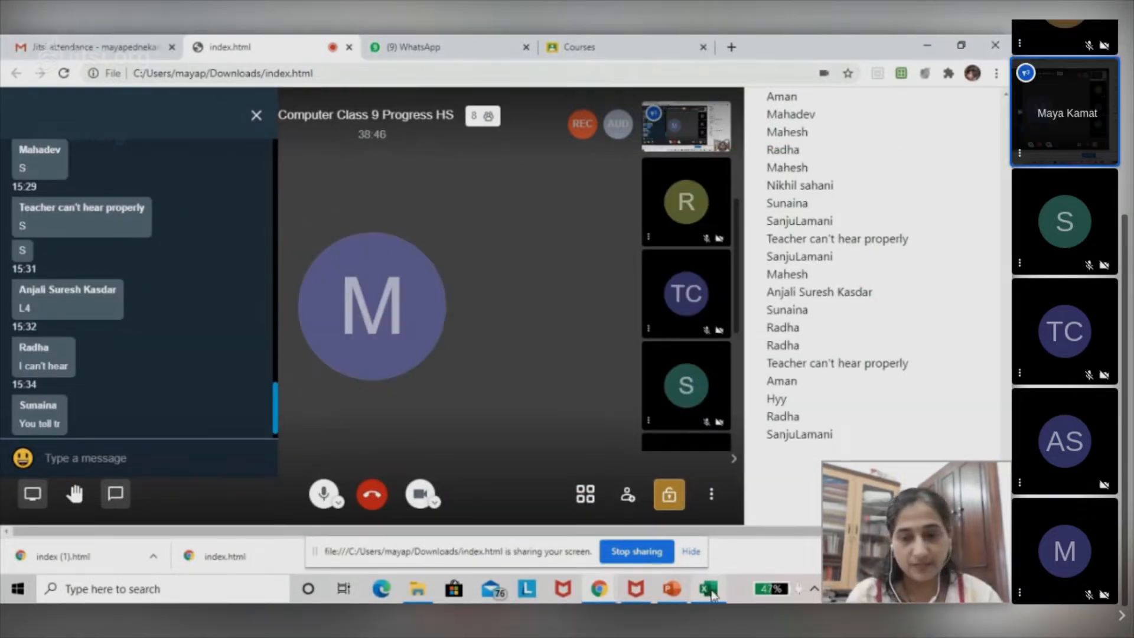
{"action": "left_click", "coordinate": [709, 589]}
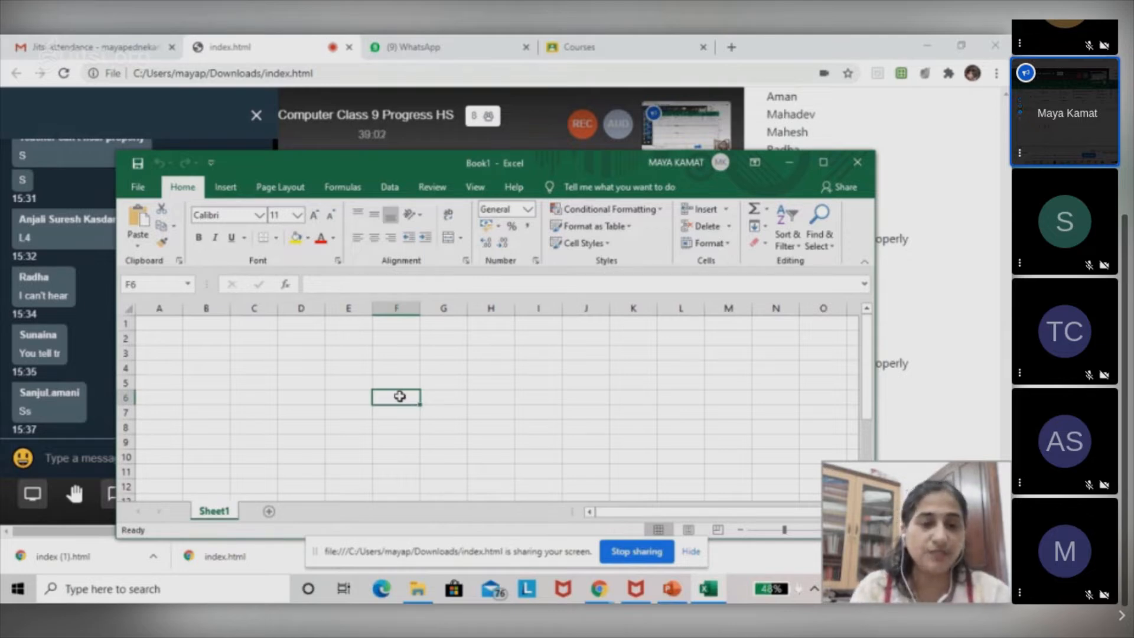
Write the sample letters dsdsasasasa in cell F6 and erase them.
{"action": "type", "text": "dsdsasasasa"}
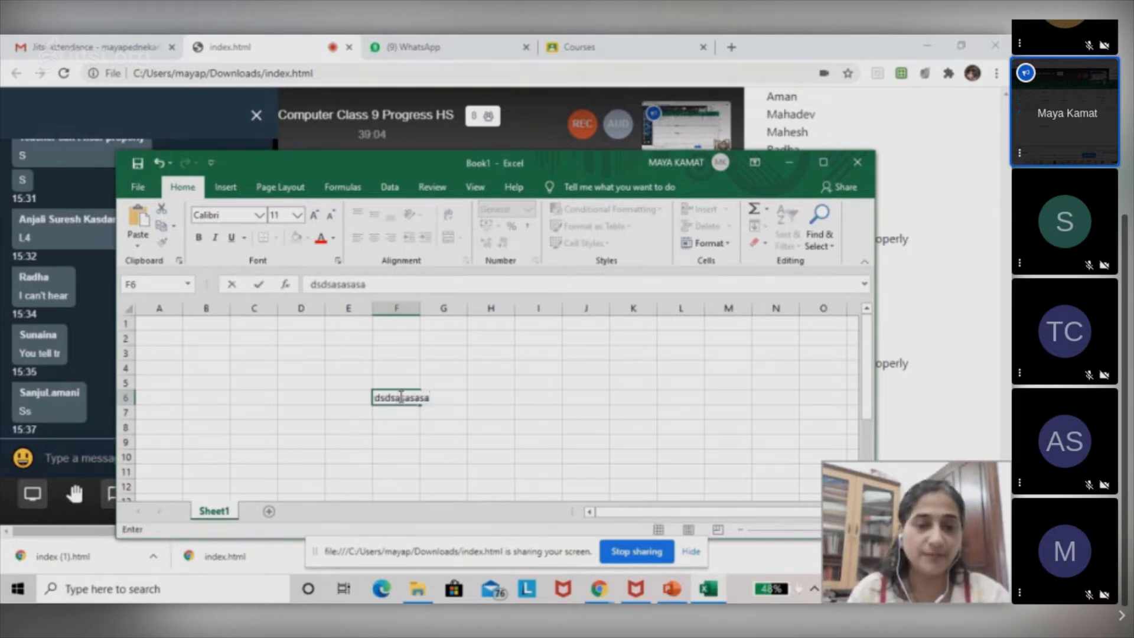
{"action": "key", "text": "BackSpace"}
{"action": "key", "text": "BackSpace"}
{"action": "key", "text": "BackSpace"}
{"action": "key", "text": "BackSpace"}
{"action": "key", "text": "BackSpace"}
{"action": "key", "text": "BackSpace"}
{"action": "key", "text": "BackSpace"}
{"action": "key", "text": "BackSpace"}
{"action": "key", "text": "BackSpace"}
{"action": "key", "text": "BackSpace"}
{"action": "key", "text": "BackSpace"}
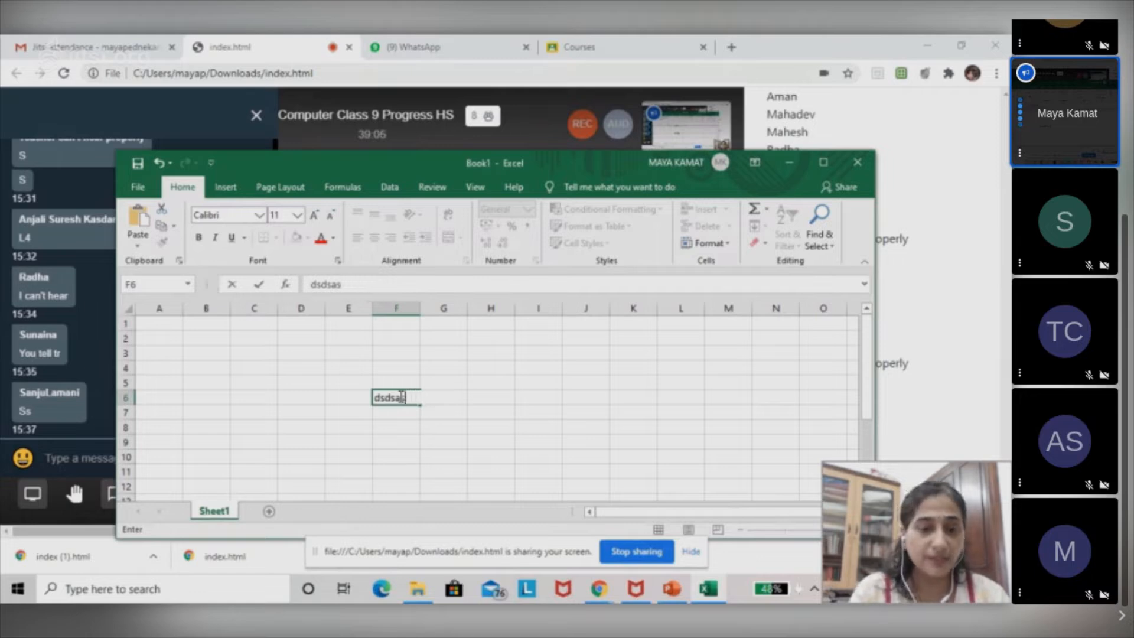
Try the number 12354 and the mixed entry 123dhdg in cell F6, and leave the cell empty.
{"action": "type", "text": "12354"}
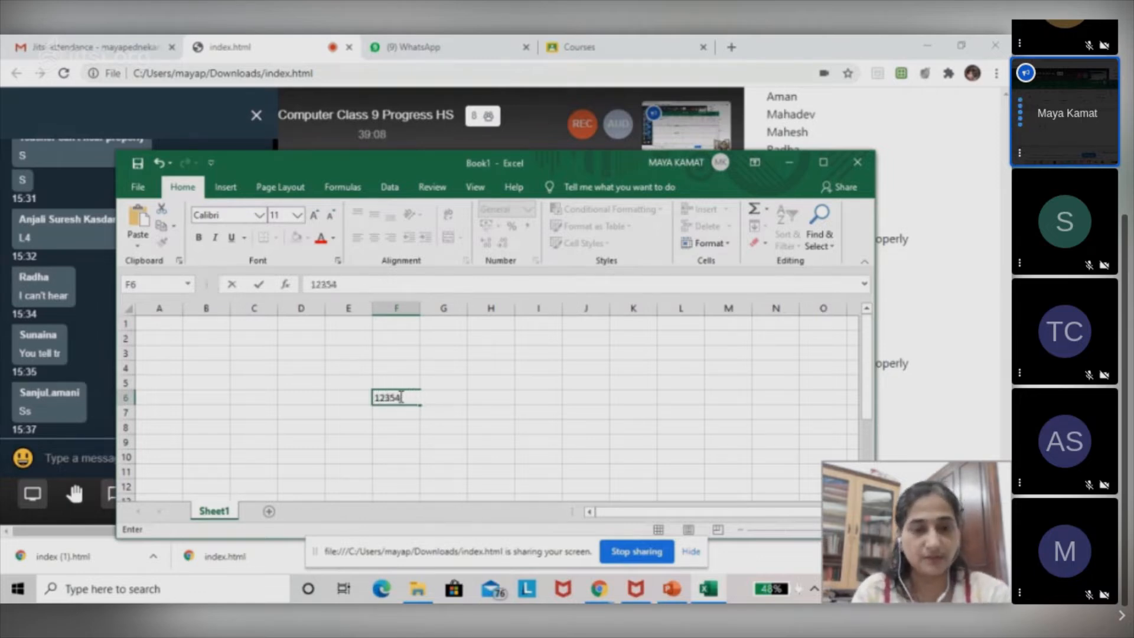
{"action": "key", "text": "BackSpace"}
{"action": "key", "text": "BackSpace"}
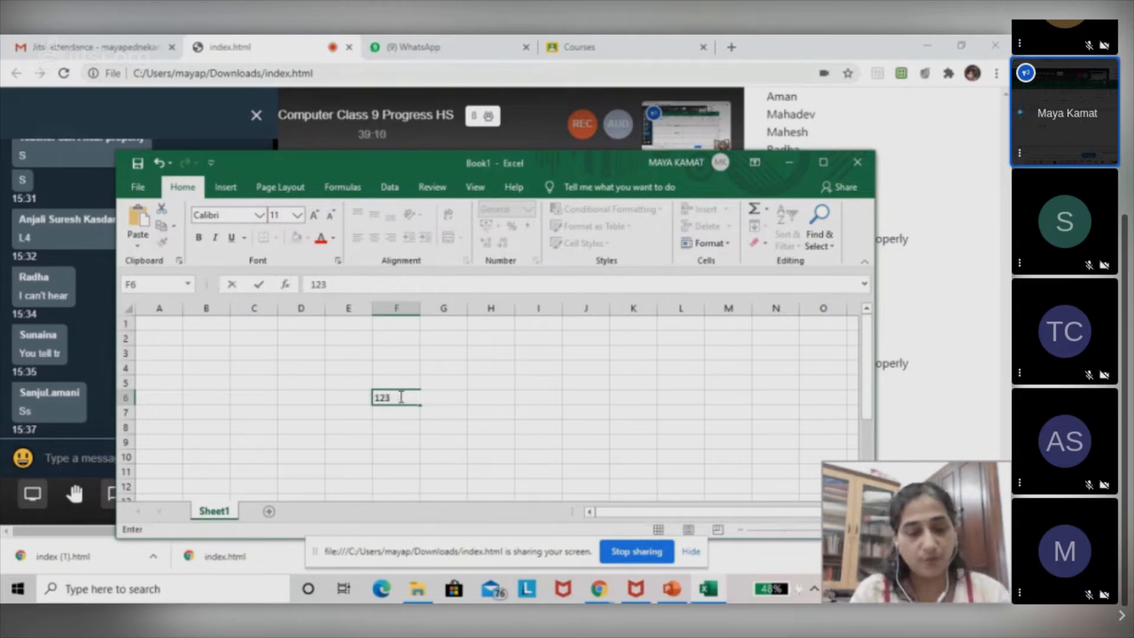
{"action": "type", "text": "dhdg"}
{"action": "key", "text": "BackSpace"}
{"action": "key", "text": "BackSpace"}
{"action": "key", "text": "BackSpace"}
{"action": "key", "text": "BackSpace"}
{"action": "key", "text": "BackSpace"}
{"action": "key", "text": "BackSpace"}
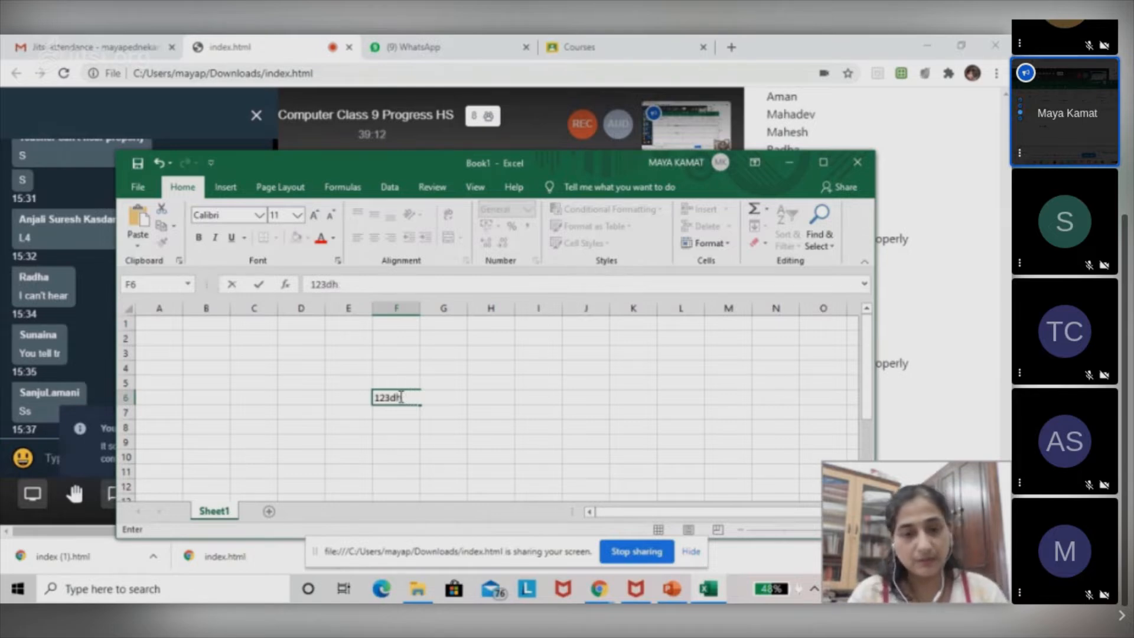
{"action": "key", "text": "BackSpace"}
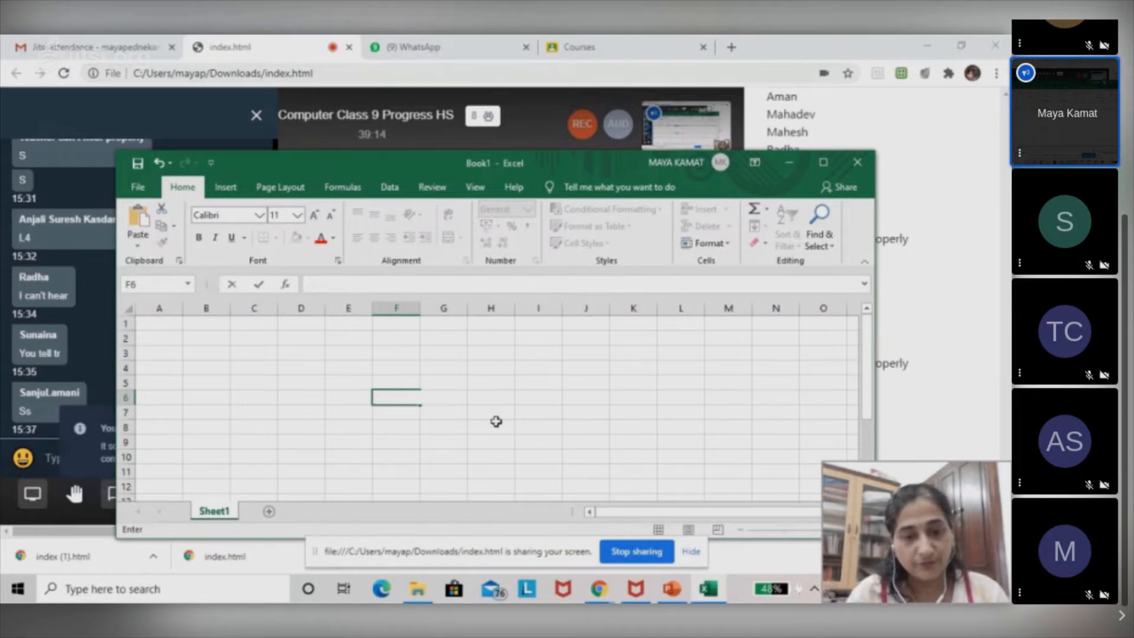
{"action": "key", "text": "Return"}
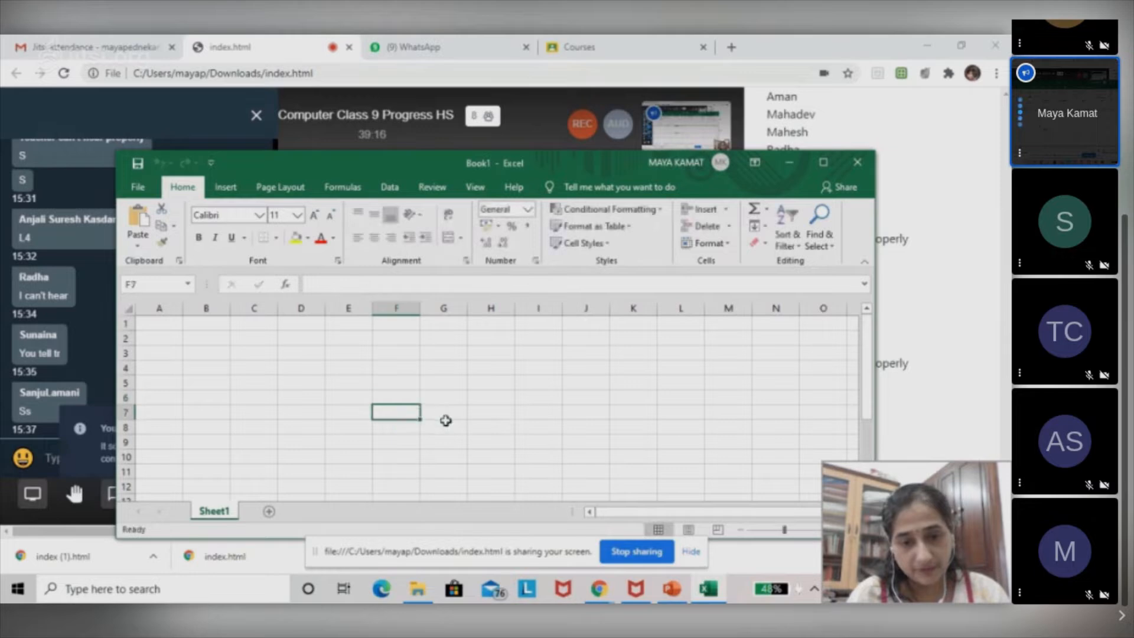
Write the sample text ghgh in cell I7, erase it and select cell F5.
{"action": "left_click", "coordinate": [537, 412]}
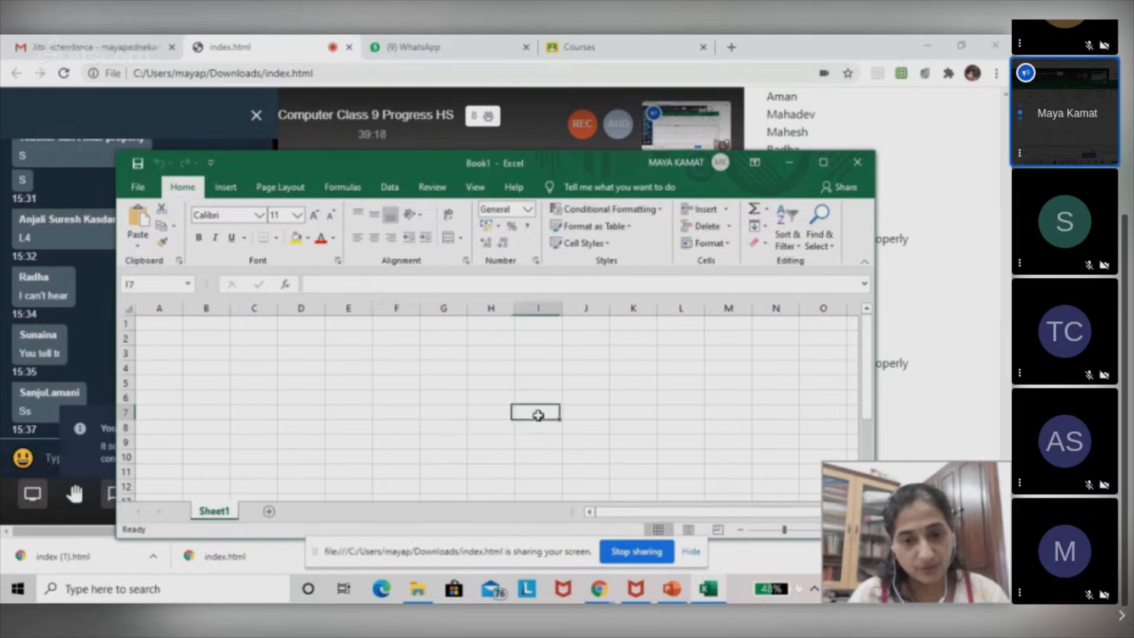
{"action": "type", "text": "ghgh"}
{"action": "key", "text": "BackSpace"}
{"action": "key", "text": "BackSpace"}
{"action": "key", "text": "BackSpace"}
{"action": "key", "text": "BackSpace"}
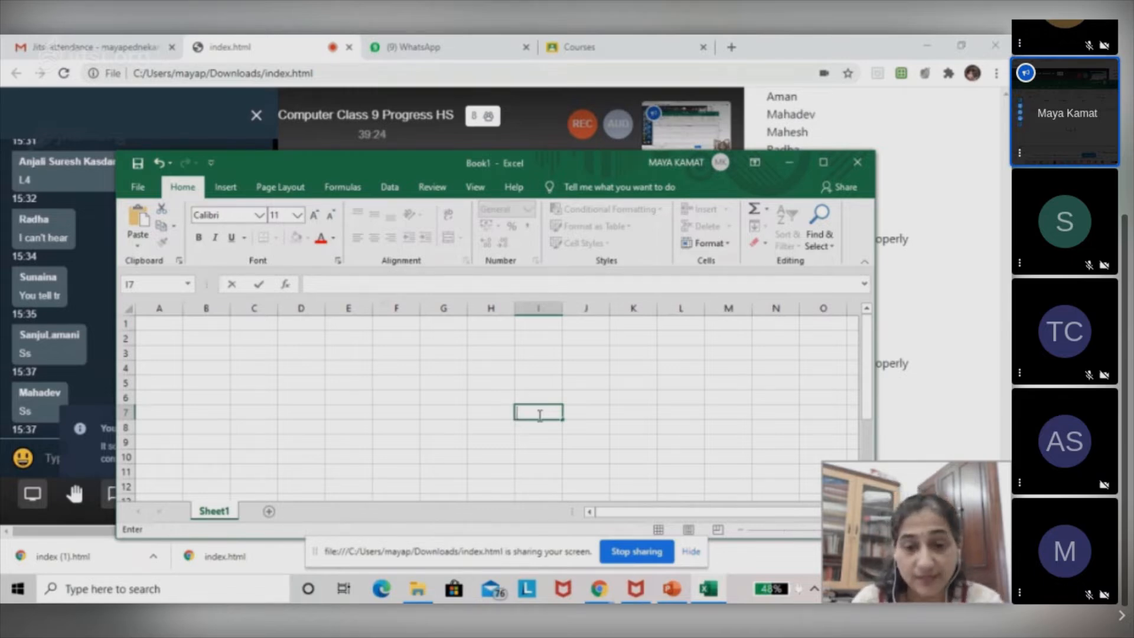
{"action": "left_click", "coordinate": [408, 385]}
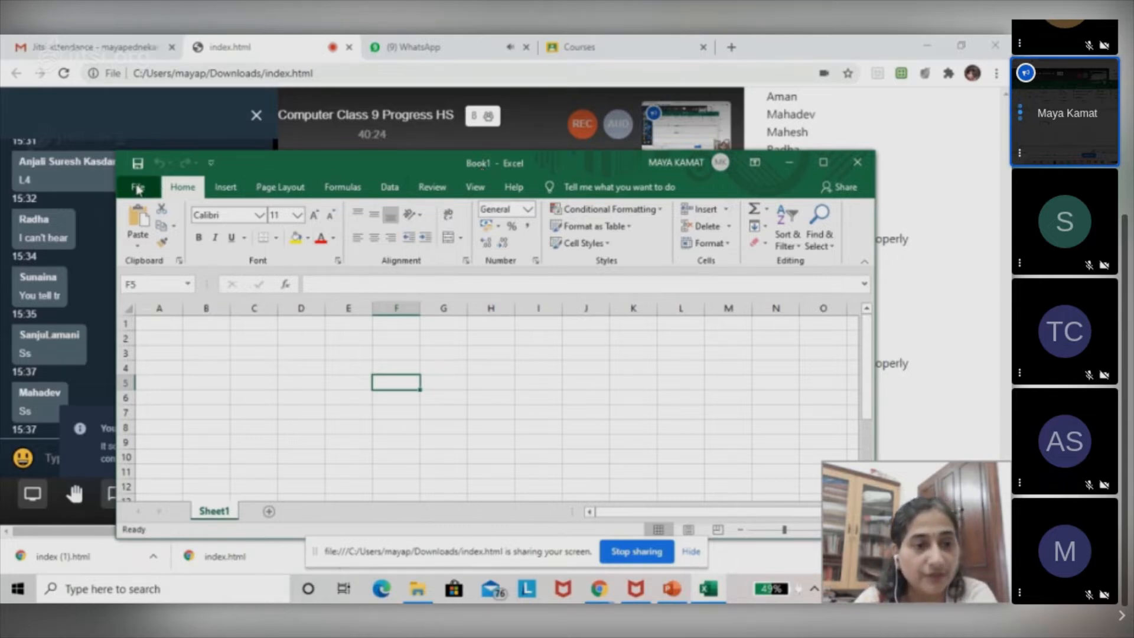
Save the workbook to the Desktop under the teacher's first name followed by "Practice file", and minimize the Excel window.
{"action": "left_click", "coordinate": [138, 187]}
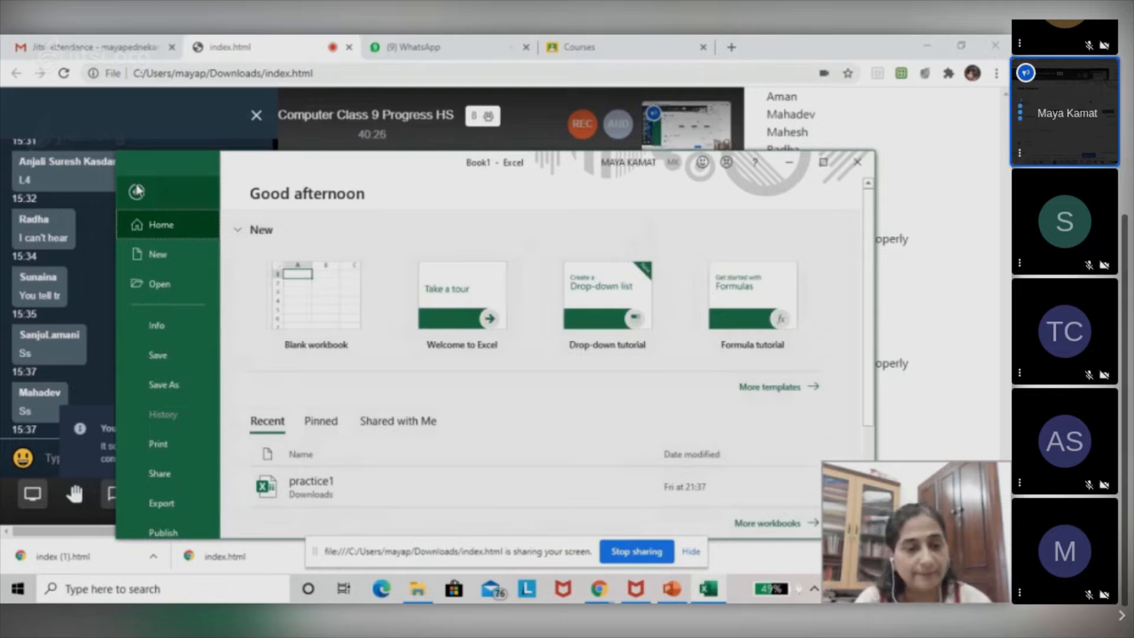
{"action": "left_click", "coordinate": [152, 358]}
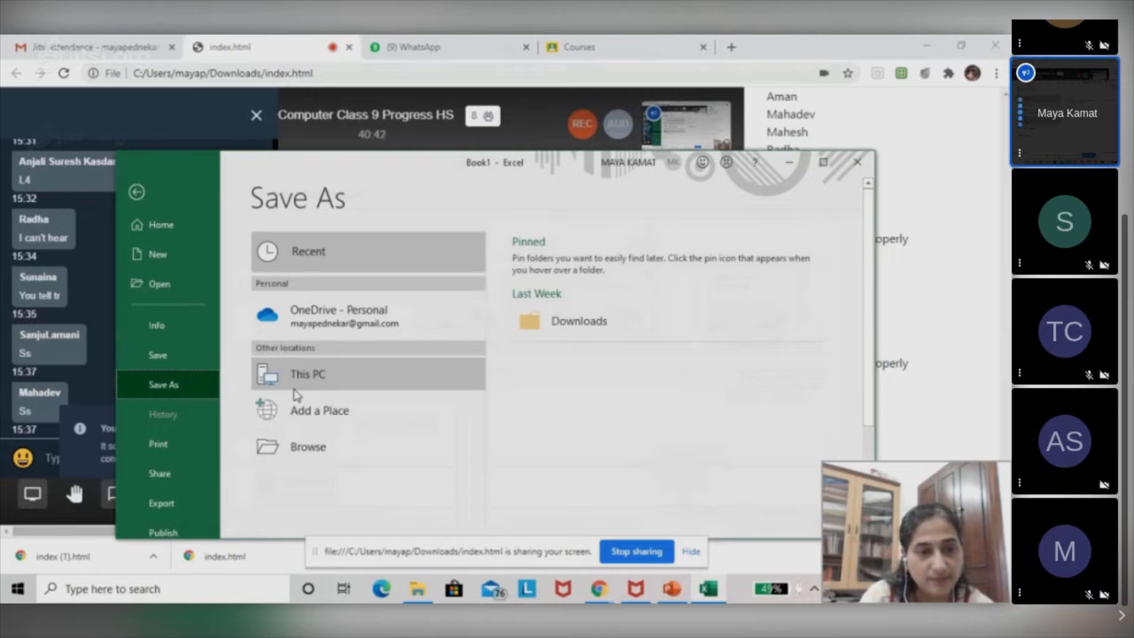
{"action": "left_click", "coordinate": [313, 387]}
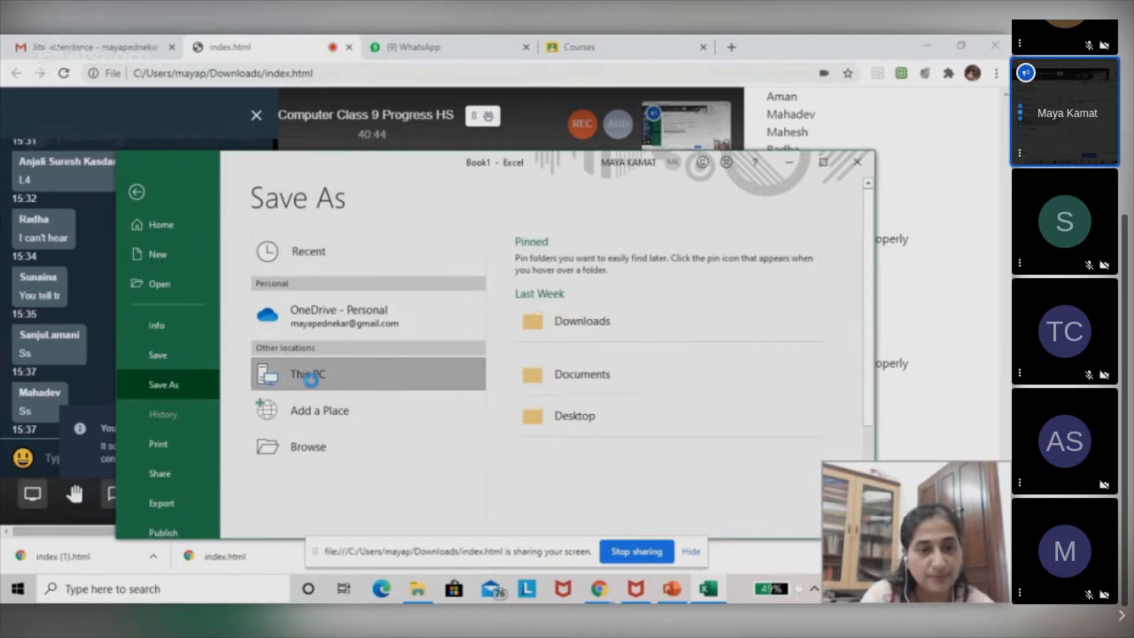
{"action": "left_click", "coordinate": [561, 425]}
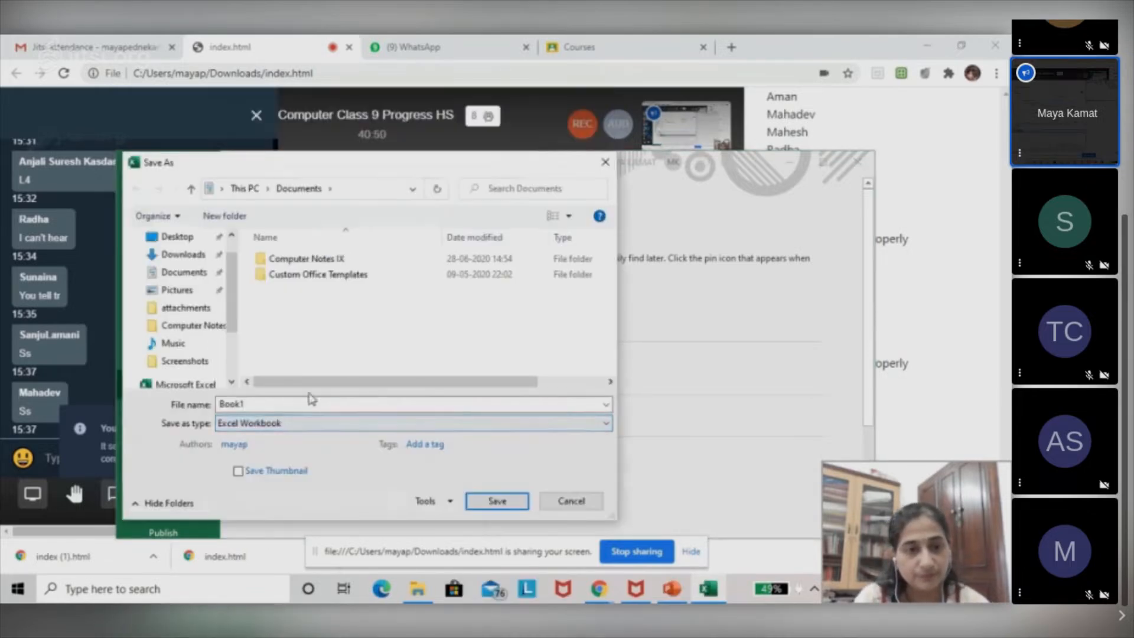
{"action": "left_click", "coordinate": [269, 405]}
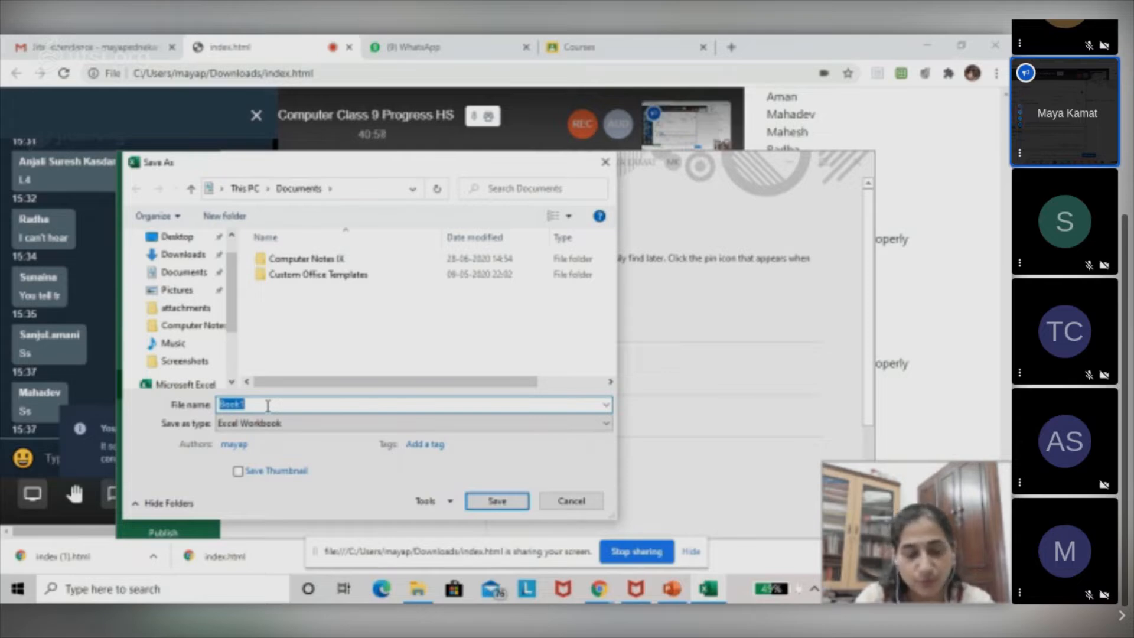
{"action": "type", "text": "Maya"}
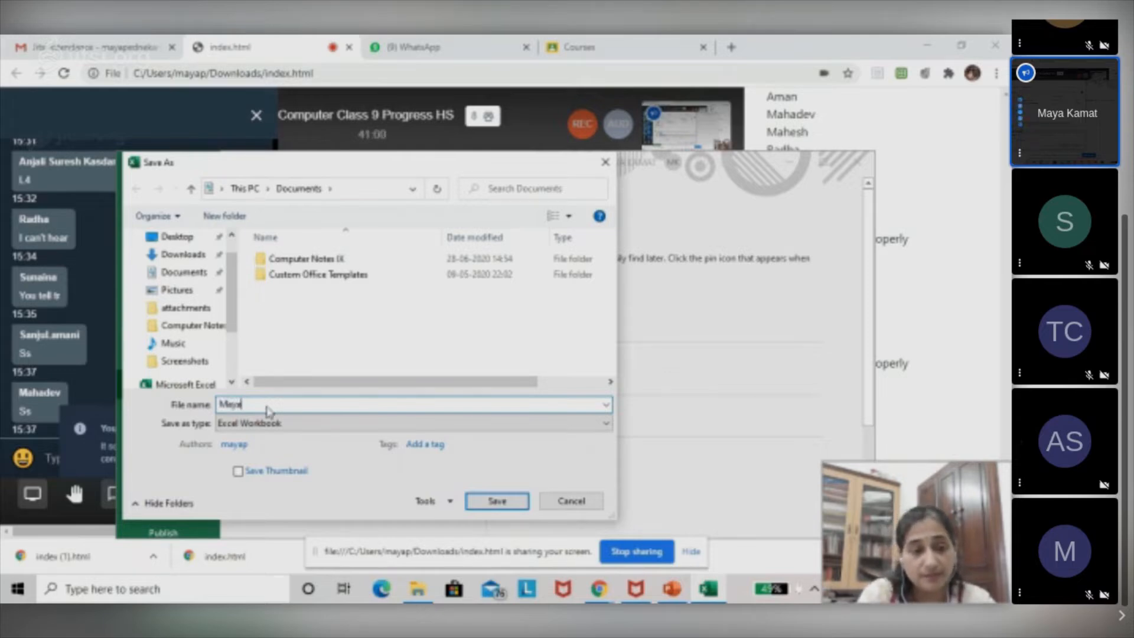
{"action": "type", "text": " Practice file"}
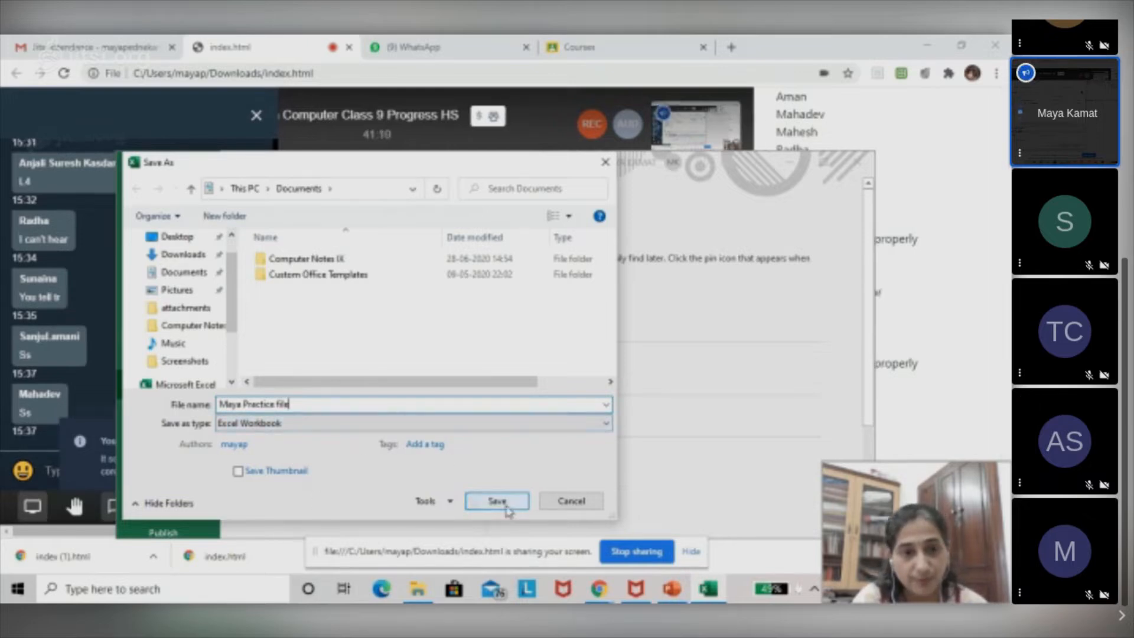
{"action": "left_click", "coordinate": [190, 239]}
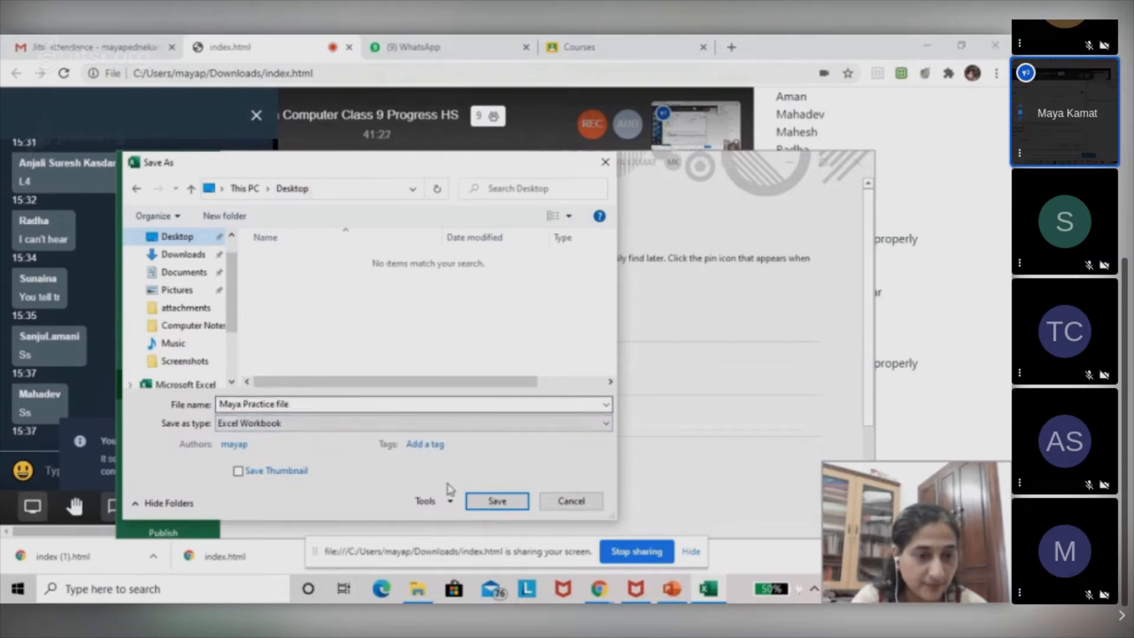
{"action": "left_click", "coordinate": [495, 503]}
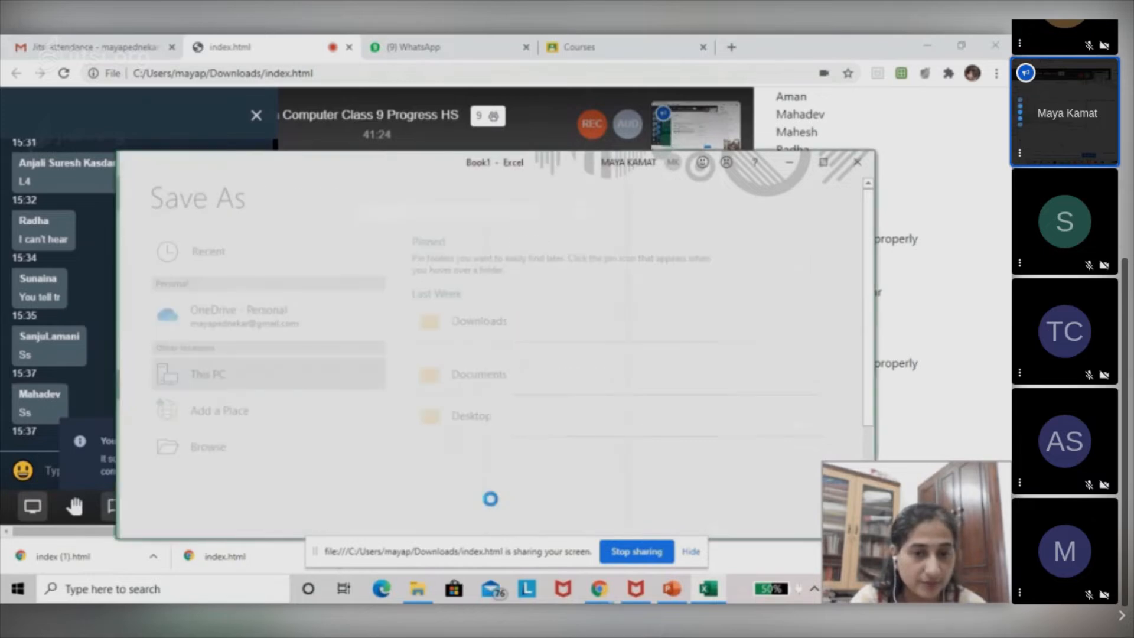
{"action": "left_click", "coordinate": [790, 171]}
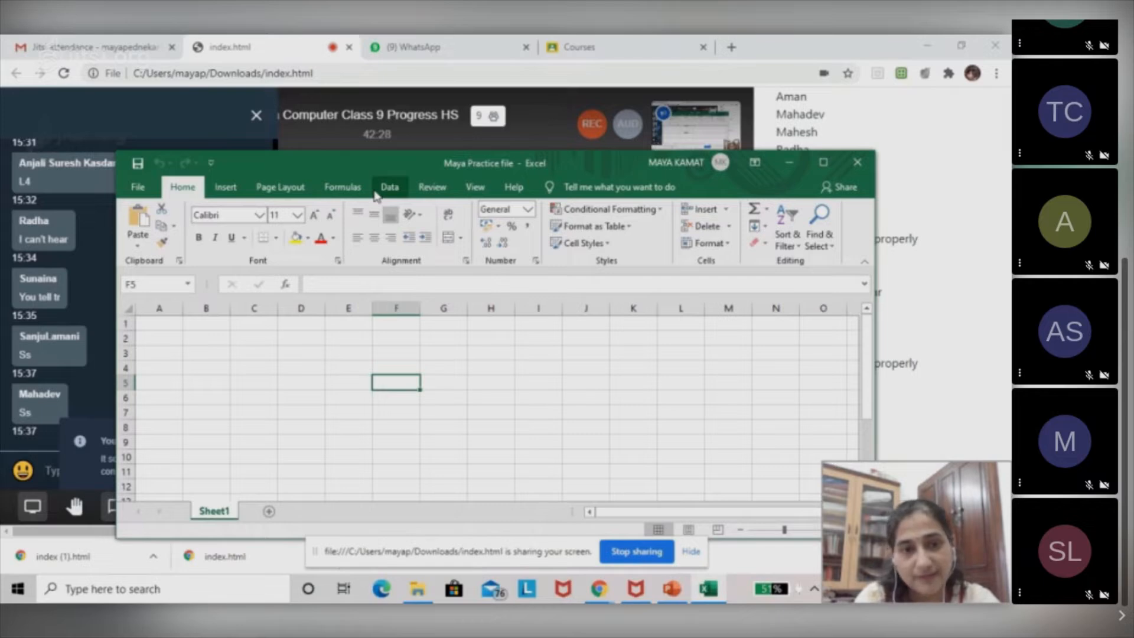
Look over the saved workbook's file options and the list of available fonts.
{"action": "left_click", "coordinate": [139, 188]}
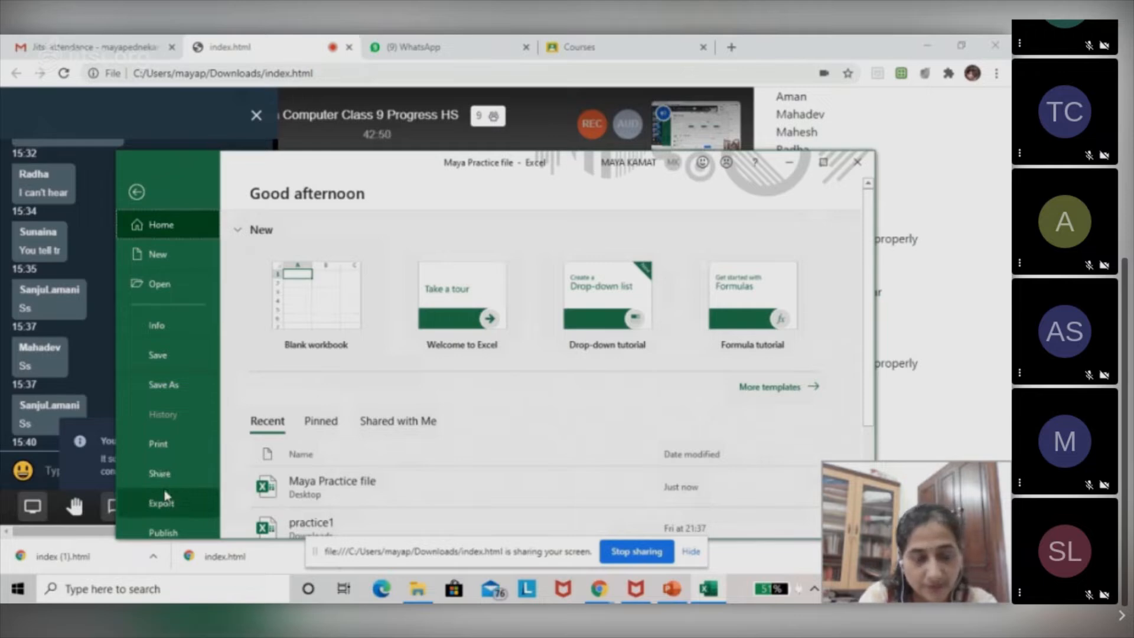
{"action": "left_click", "coordinate": [136, 193]}
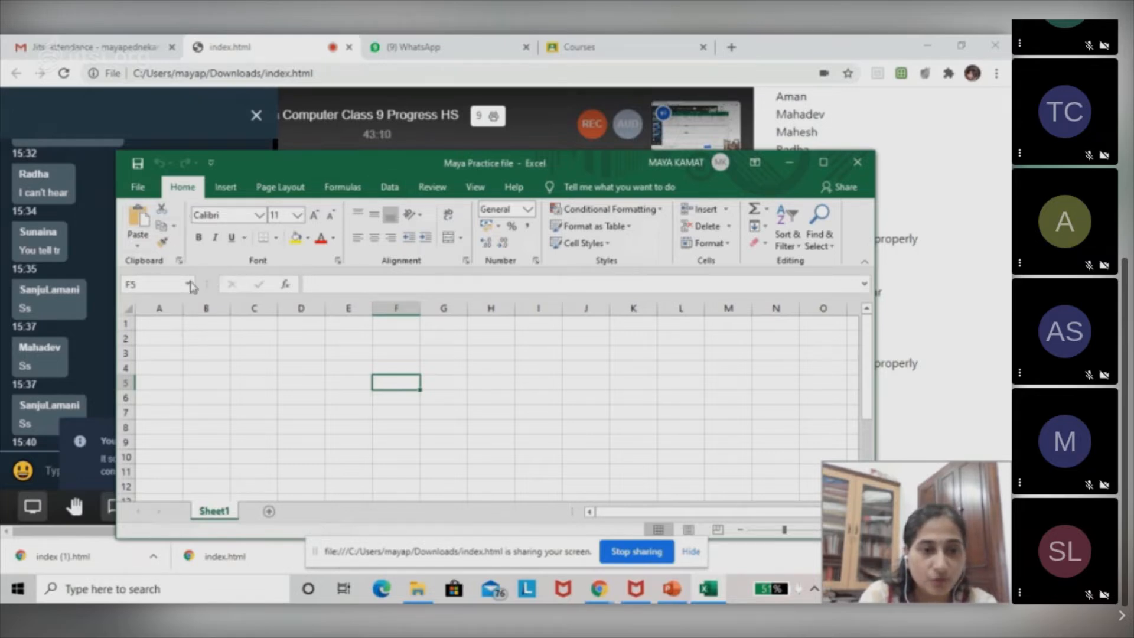
{"action": "left_click", "coordinate": [258, 217]}
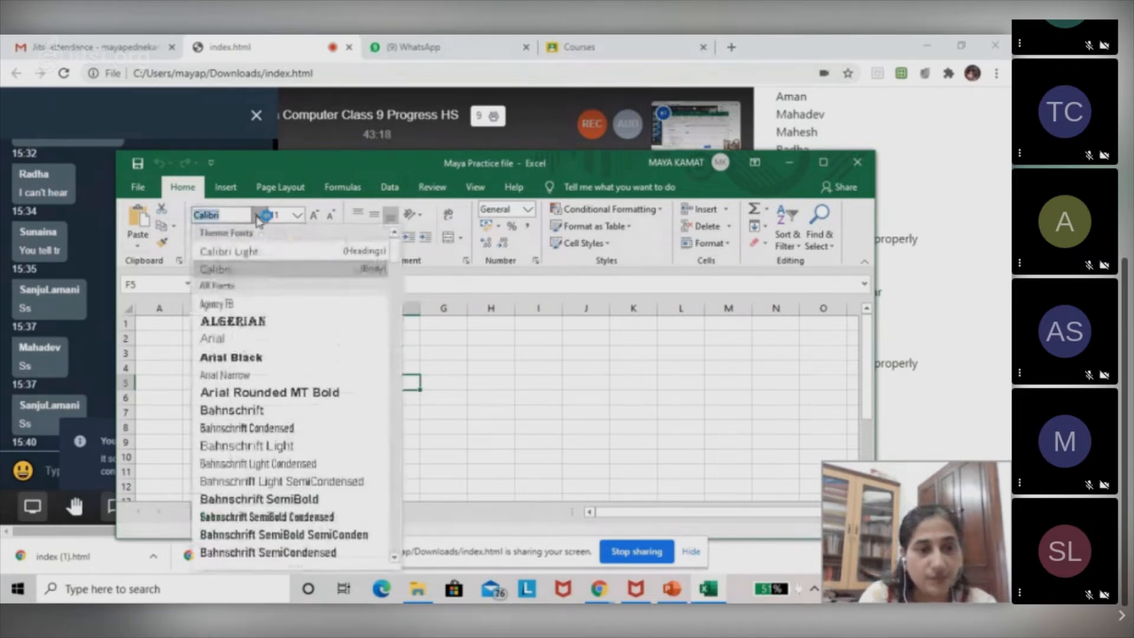
{"action": "left_click", "coordinate": [498, 392]}
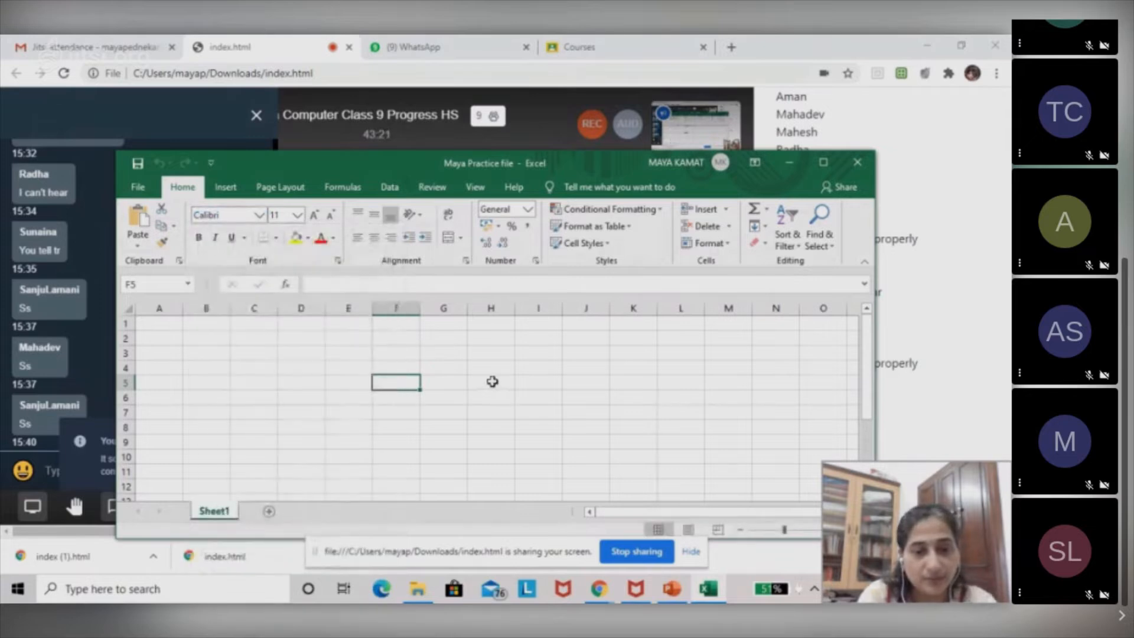
Enter the teacher's first name in cell H5 and try the Algerian font on it.
{"action": "left_click", "coordinate": [493, 381]}
{"action": "type", "text": "Maya"}
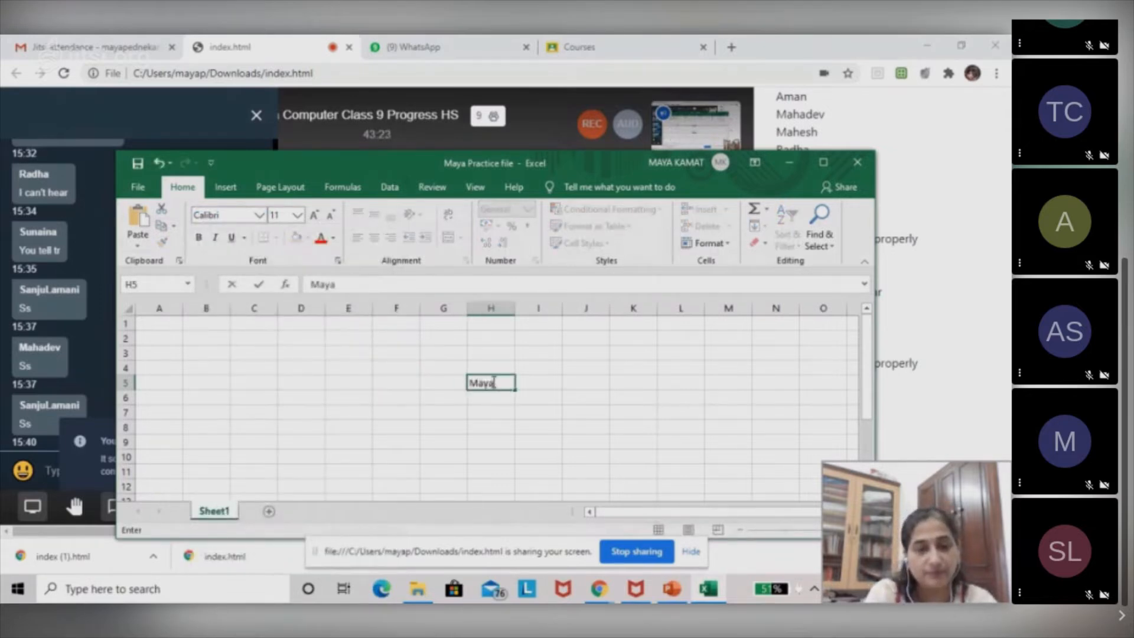
{"action": "left_click", "coordinate": [260, 216]}
{"action": "left_click", "coordinate": [245, 318]}
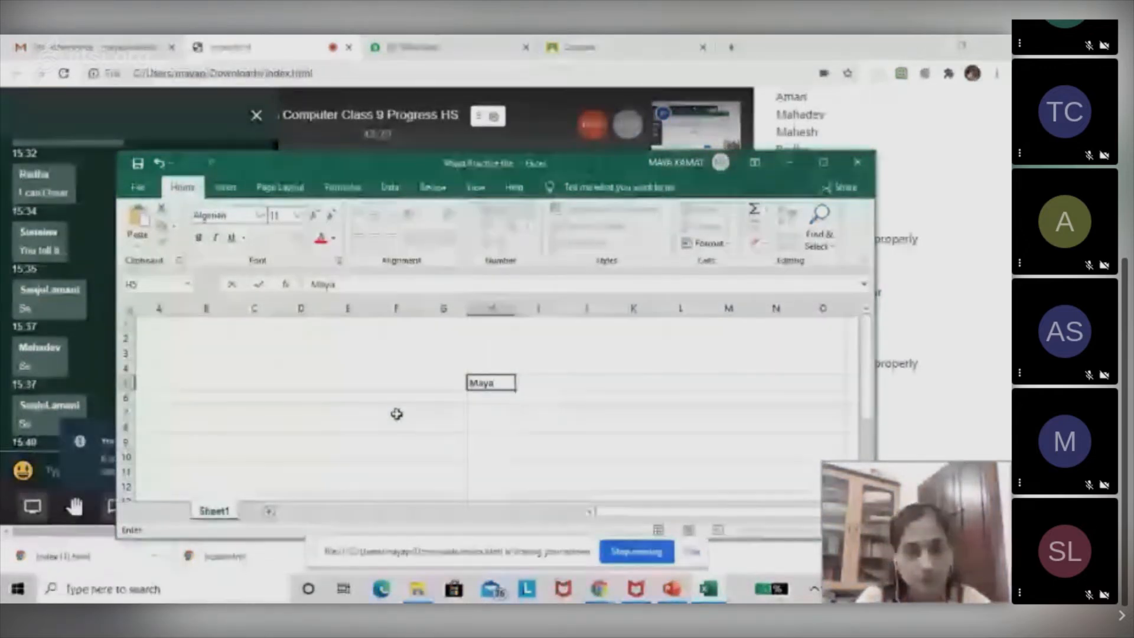
Select the name text inside cell H5 and change its font to Algerian.
{"action": "double_click", "coordinate": [489, 383]}
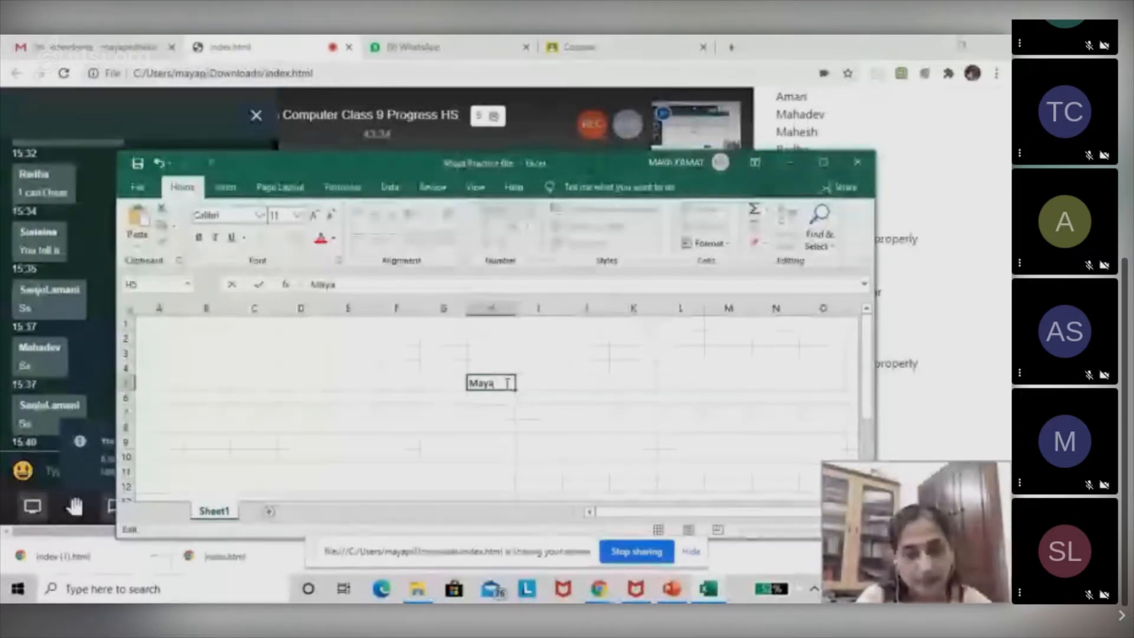
{"action": "right_click", "coordinate": [509, 385]}
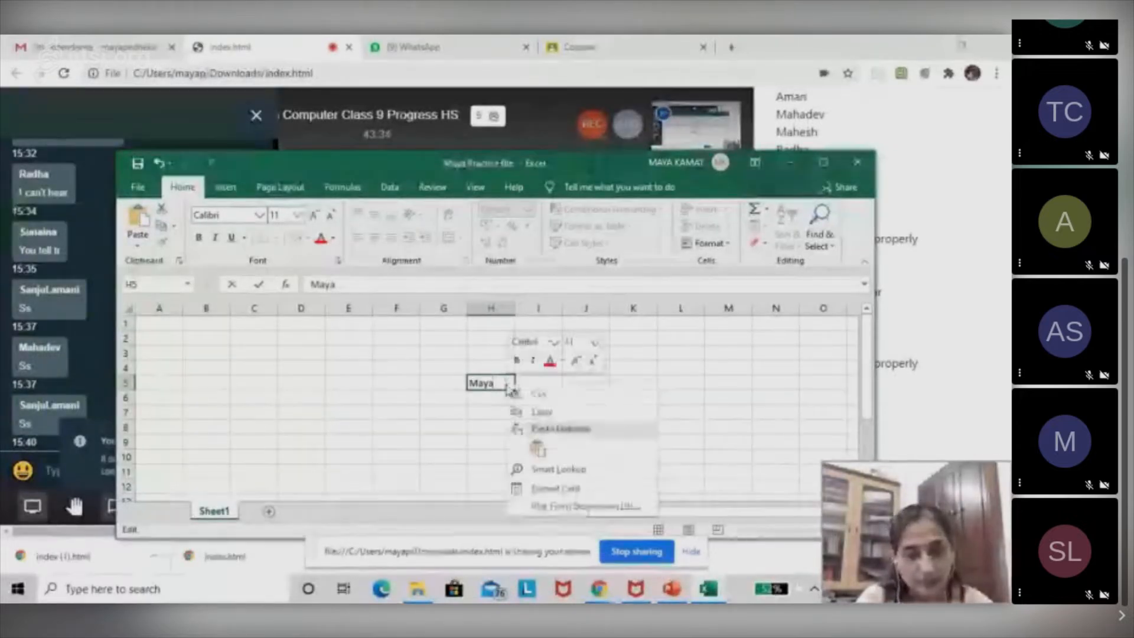
{"action": "double_click", "coordinate": [483, 385]}
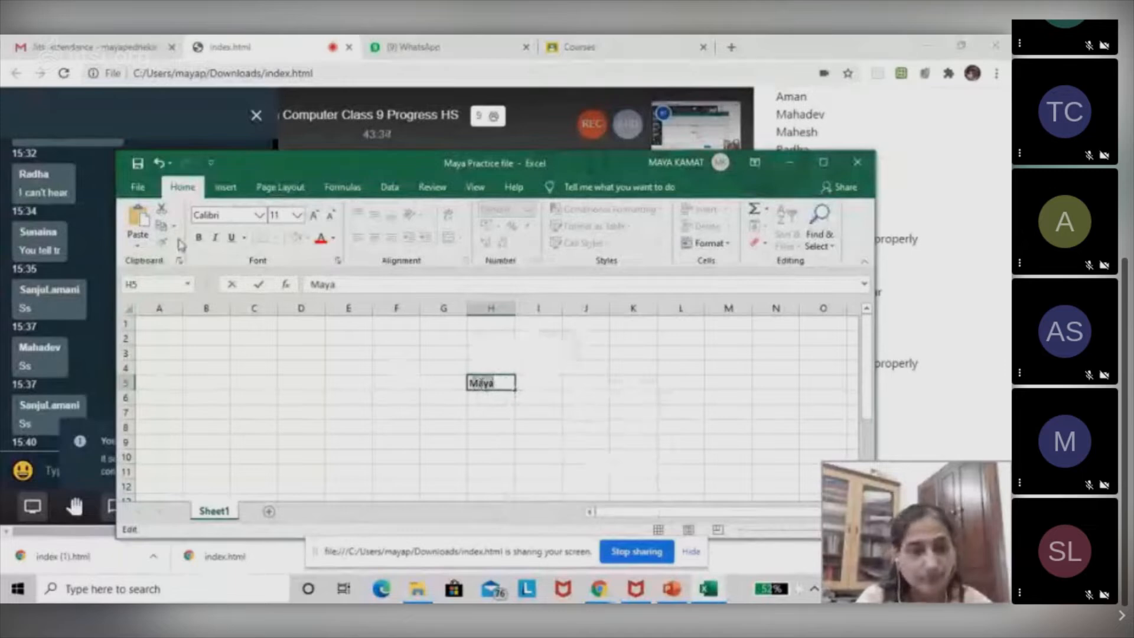
{"action": "left_click", "coordinate": [259, 215]}
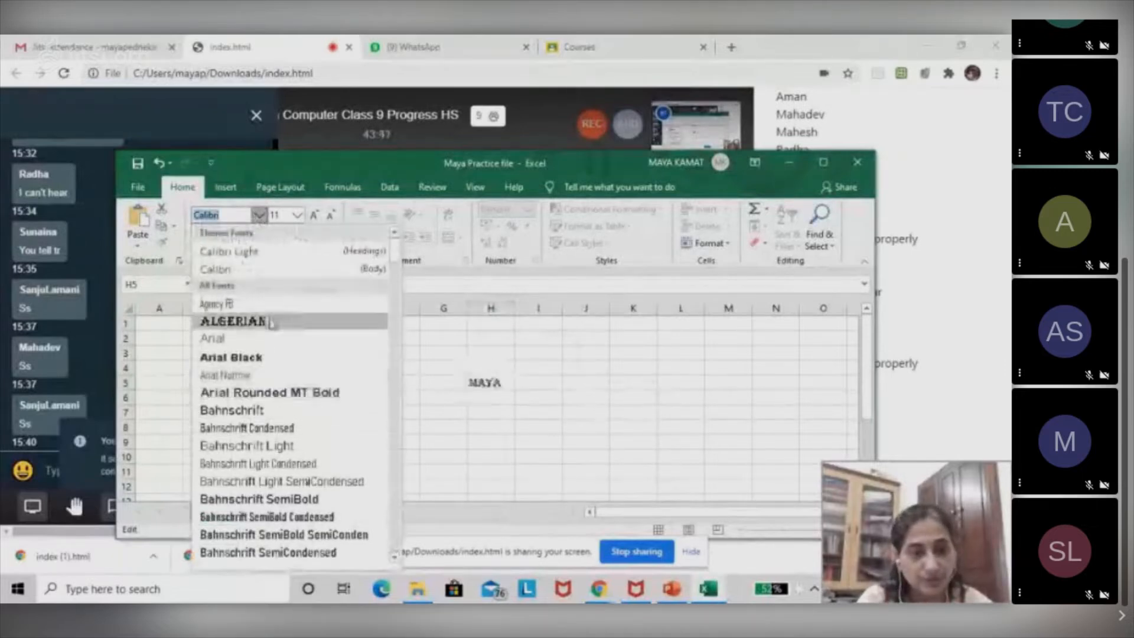
{"action": "left_click", "coordinate": [270, 322]}
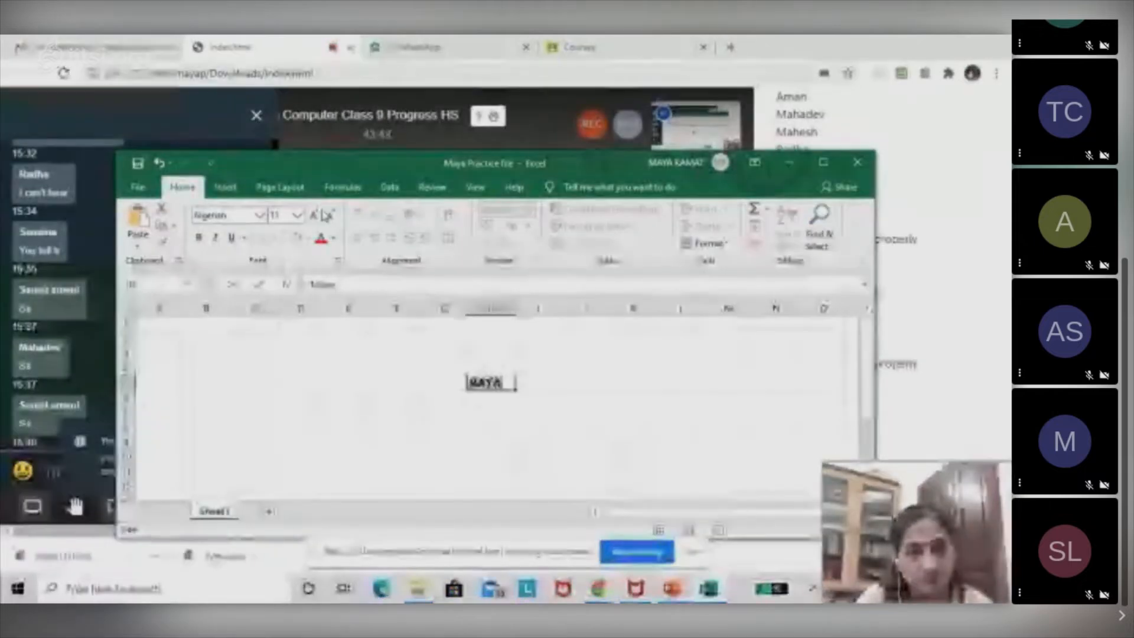
Enlarge the selected name text in cell H5 to font size 72 and commit the cell.
{"action": "left_click", "coordinate": [314, 218]}
{"action": "left_click", "coordinate": [315, 218]}
{"action": "left_click", "coordinate": [315, 218]}
{"action": "left_click", "coordinate": [315, 218]}
{"action": "left_click", "coordinate": [315, 219]}
{"action": "left_click", "coordinate": [315, 219]}
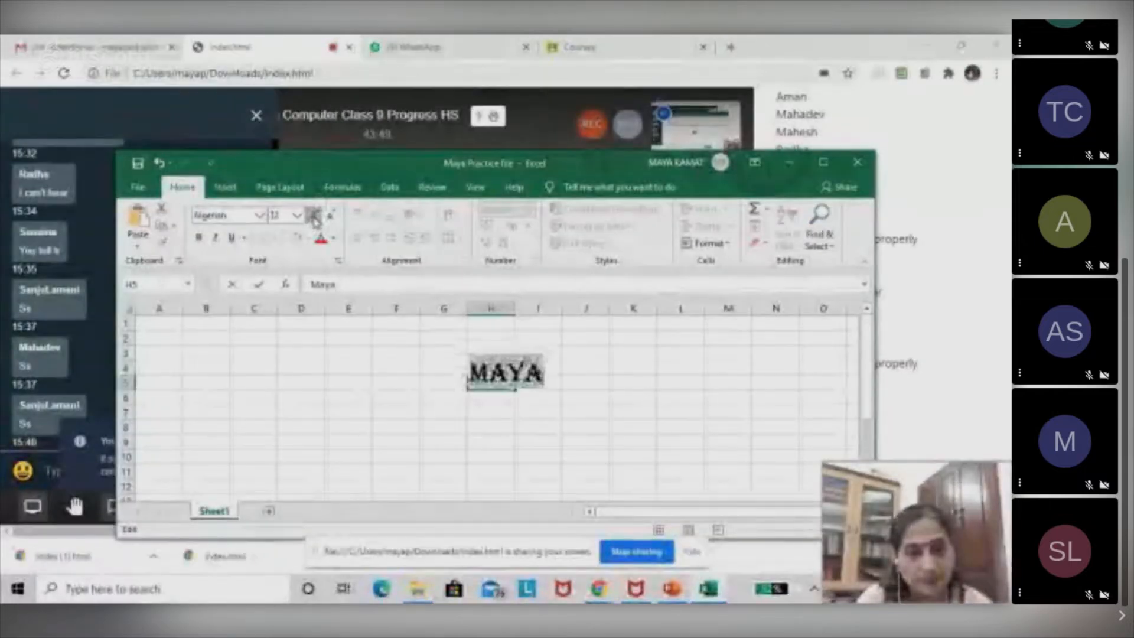
{"action": "left_click", "coordinate": [314, 219]}
{"action": "left_click", "coordinate": [315, 220]}
{"action": "left_click", "coordinate": [314, 220]}
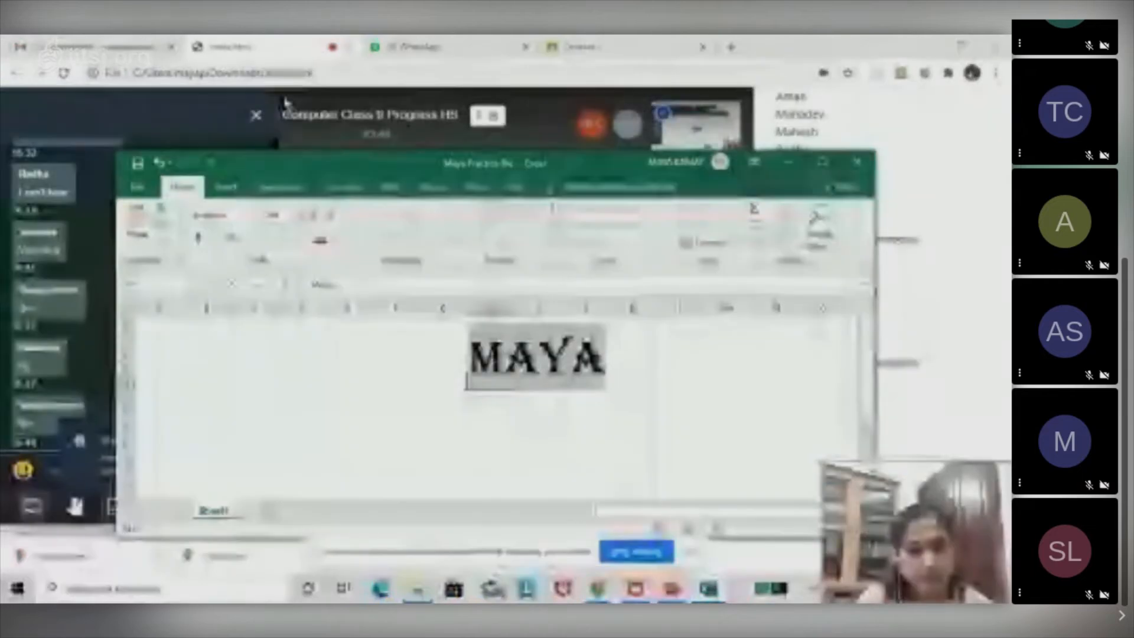
{"action": "left_click", "coordinate": [302, 118]}
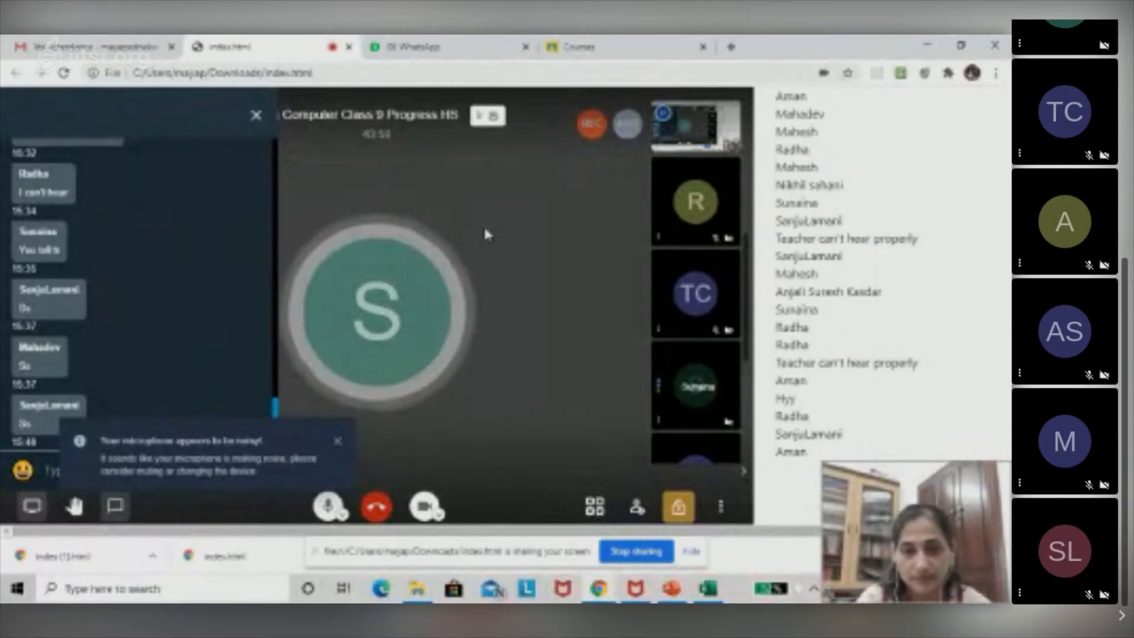
{"action": "left_click", "coordinate": [708, 589]}
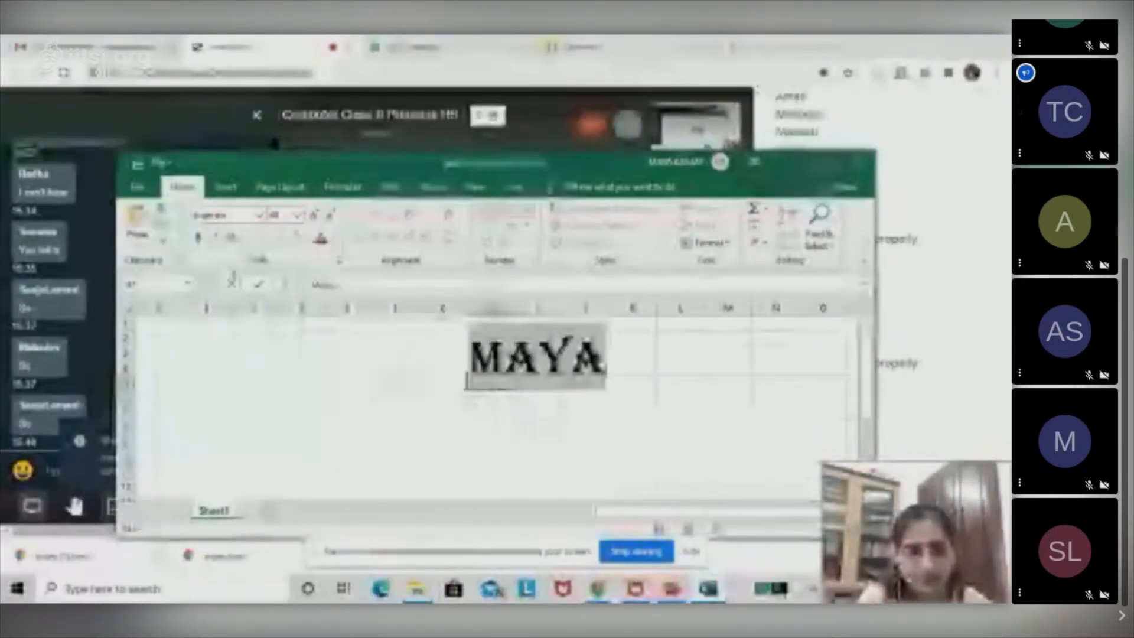
{"action": "left_click", "coordinate": [314, 215]}
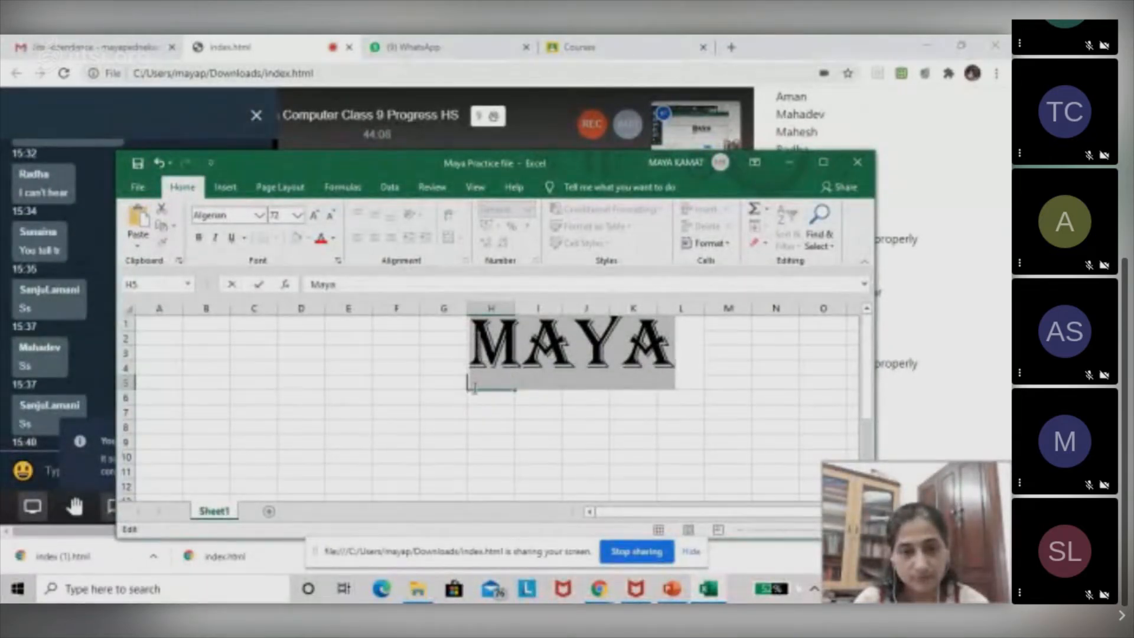
{"action": "left_click", "coordinate": [467, 388]}
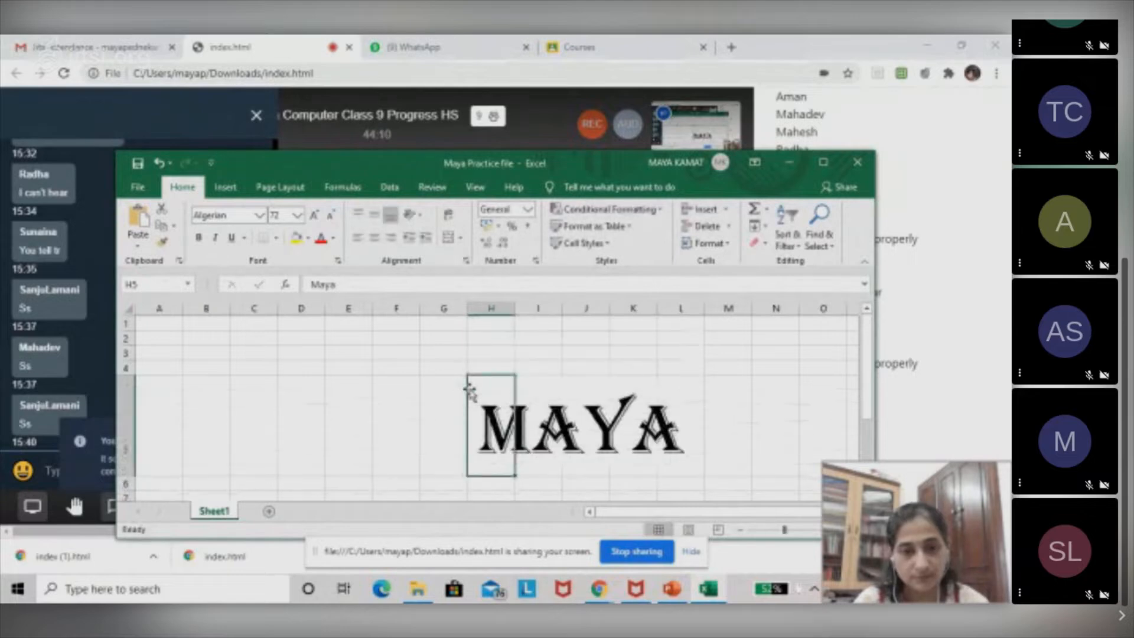
Select the name text inside cell H5 and change its font colour to the standard blue.
{"action": "left_click", "coordinate": [590, 387]}
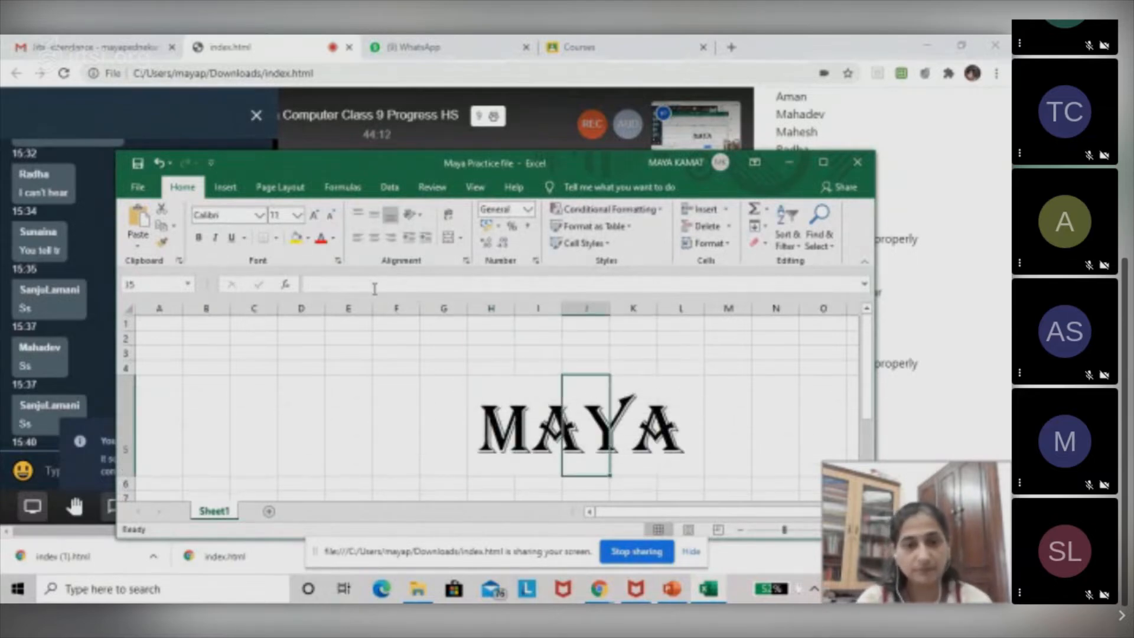
{"action": "left_click", "coordinate": [513, 420]}
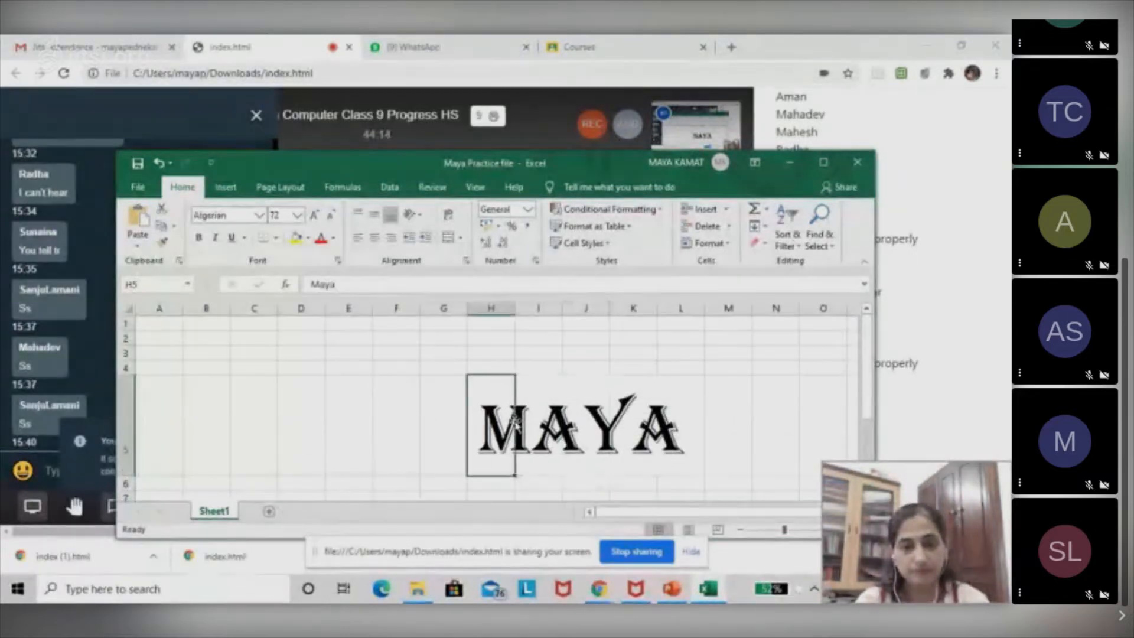
{"action": "double_click", "coordinate": [513, 420]}
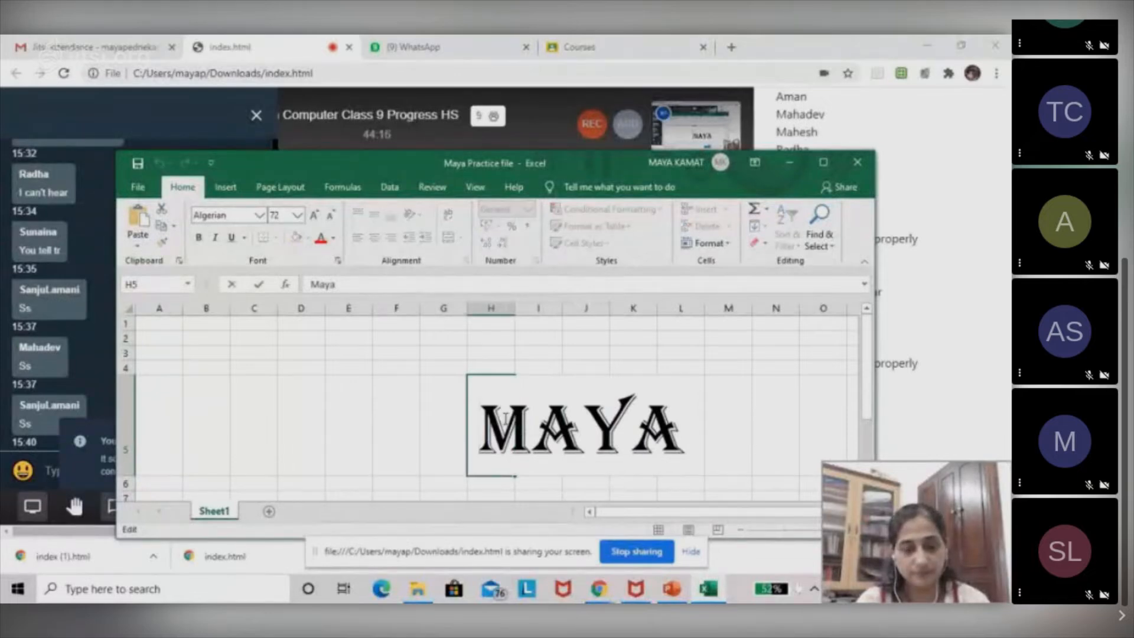
{"action": "left_click_drag", "start_coordinate": [505, 420], "coordinate": [735, 434]}
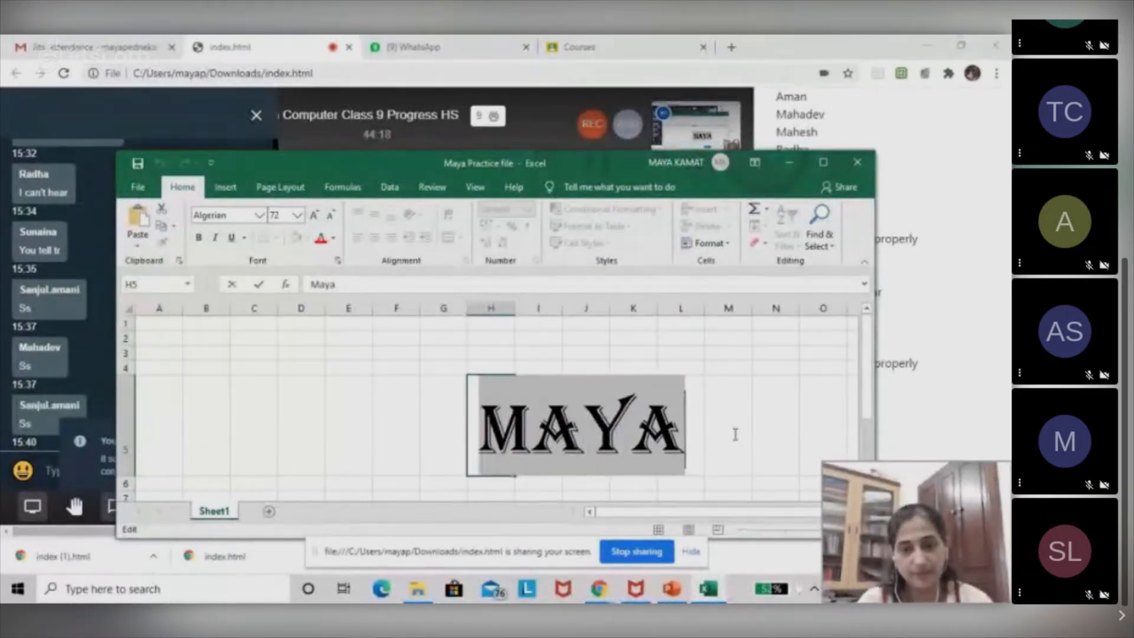
{"action": "left_click", "coordinate": [334, 238]}
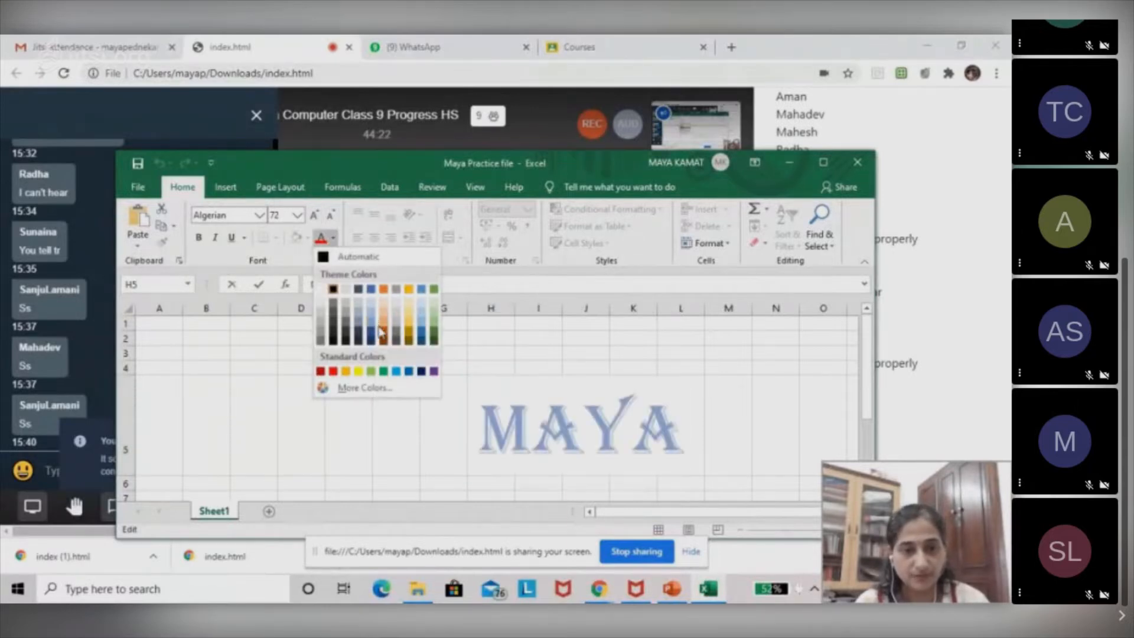
{"action": "left_click", "coordinate": [409, 371]}
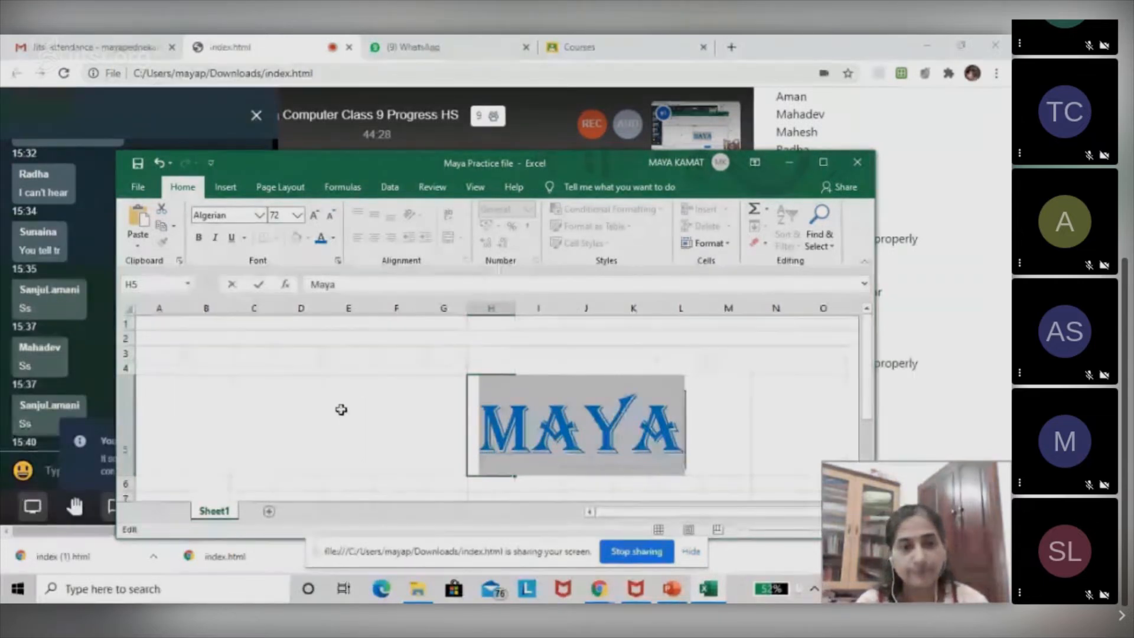
{"action": "left_click", "coordinate": [341, 409]}
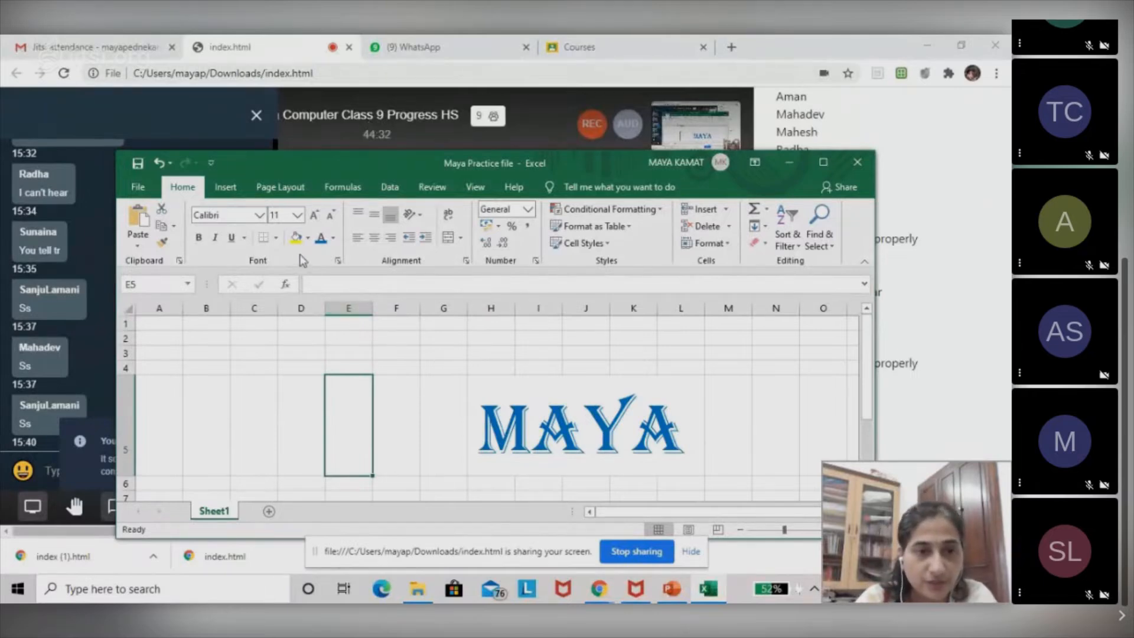
{"action": "left_click", "coordinate": [308, 237]}
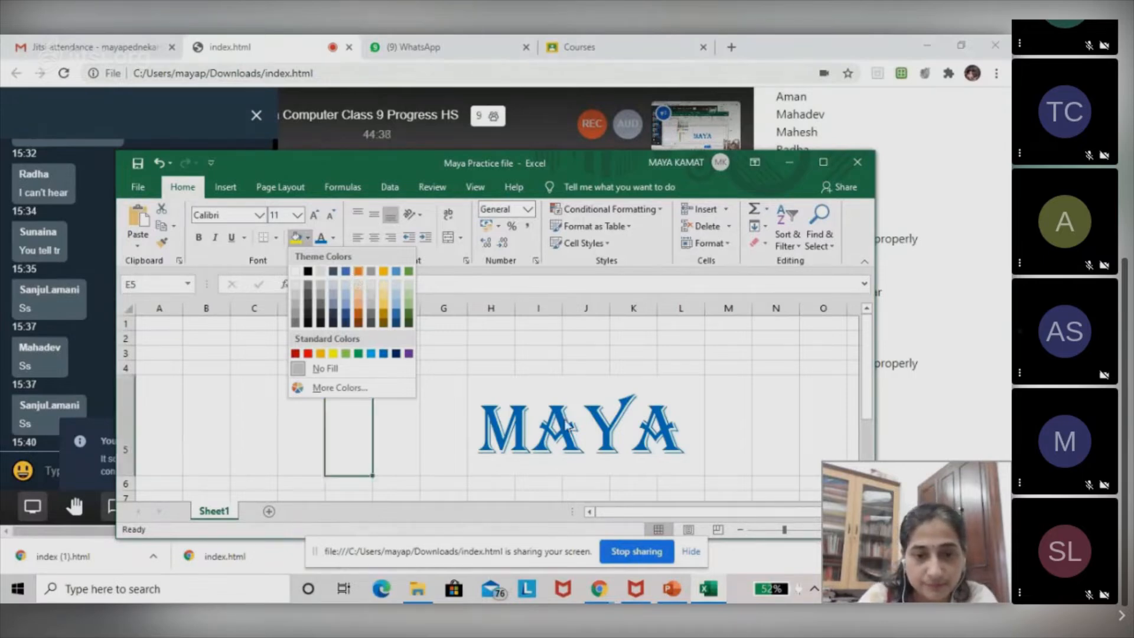
{"action": "left_click", "coordinate": [325, 368]}
{"action": "left_click", "coordinate": [531, 401]}
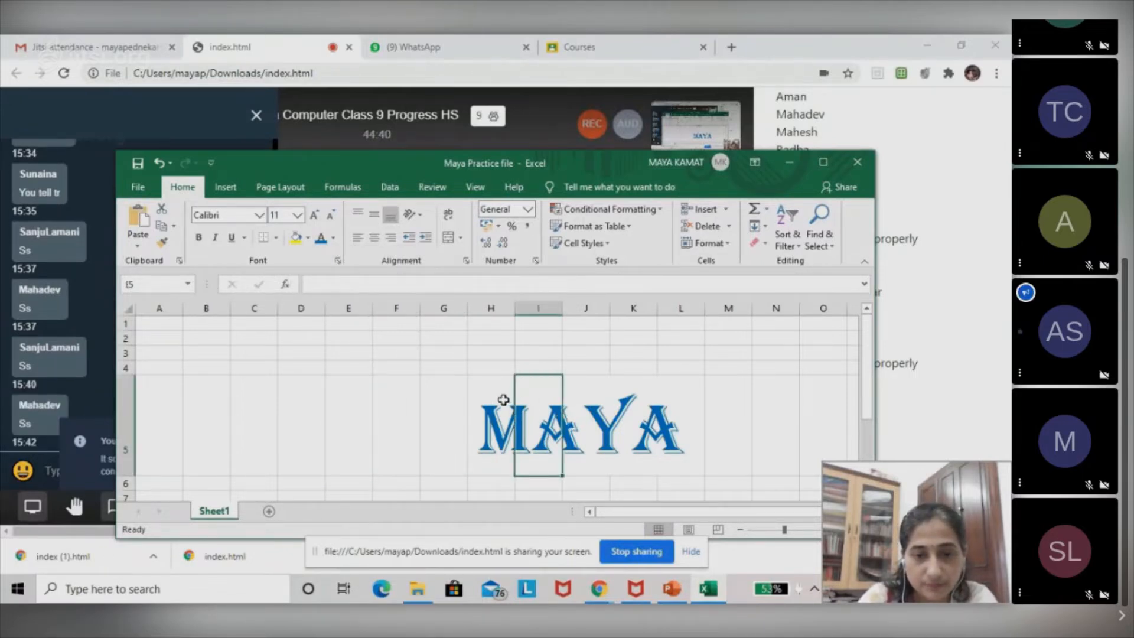
{"action": "double_click", "coordinate": [505, 400]}
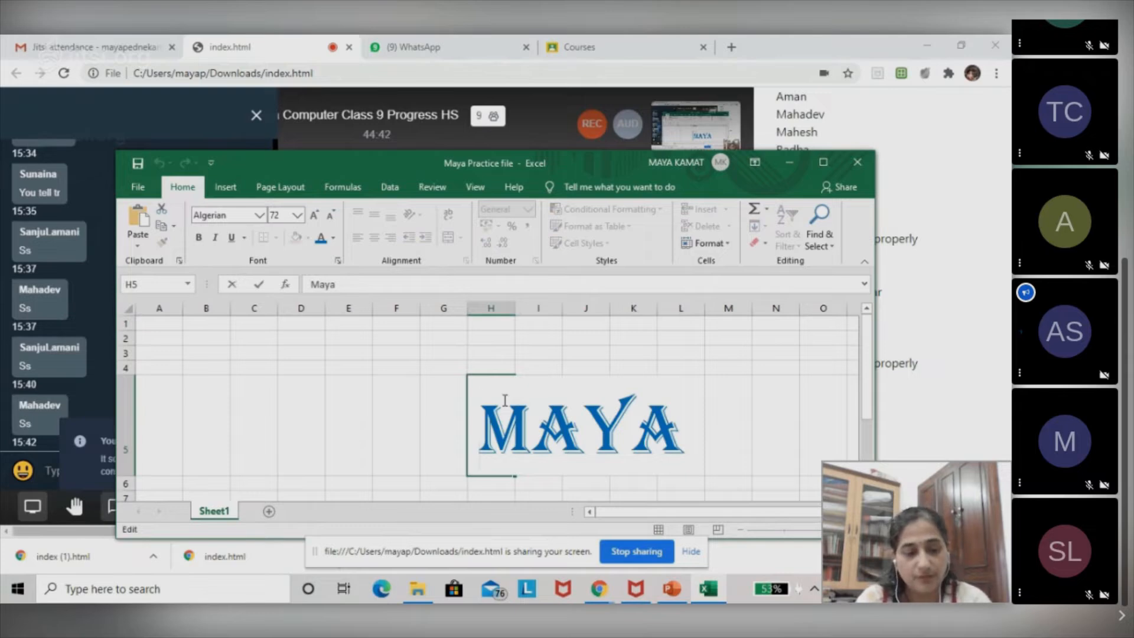
{"action": "double_click", "coordinate": [556, 424]}
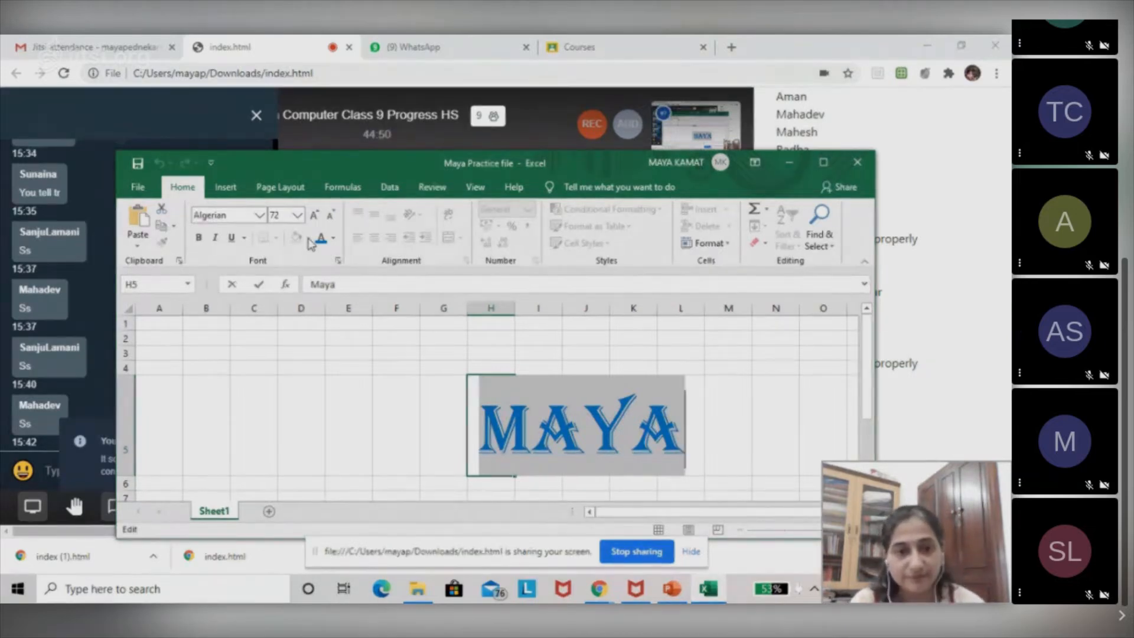
{"action": "left_click", "coordinate": [523, 423]}
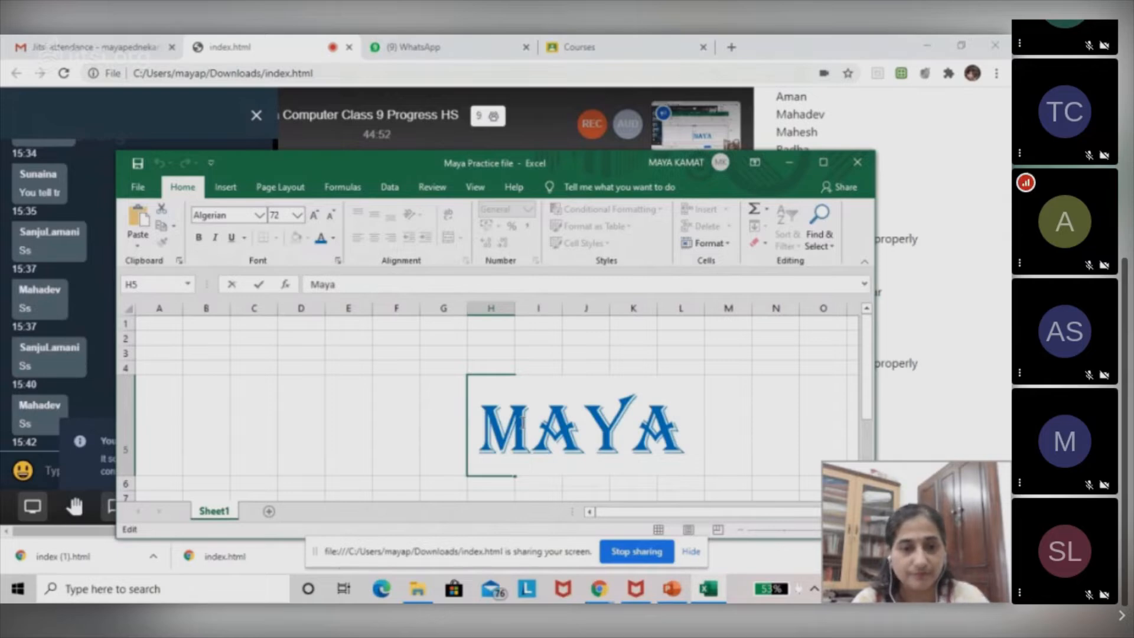
{"action": "left_click", "coordinate": [456, 423]}
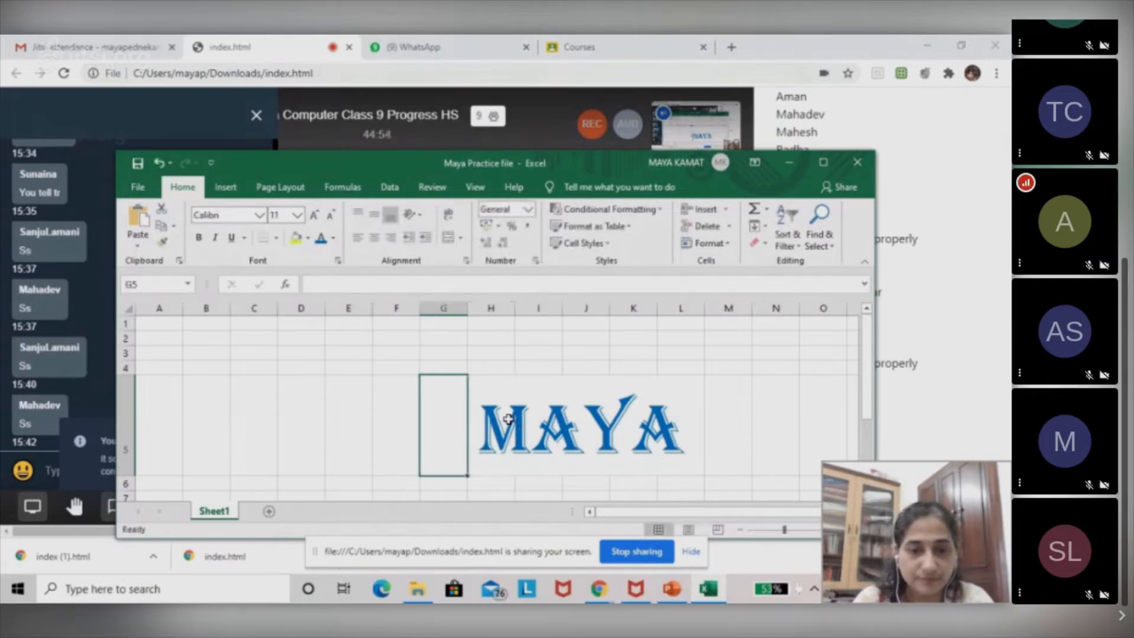
Fill cell I5 with the gold theme colour.
{"action": "left_click", "coordinate": [545, 421]}
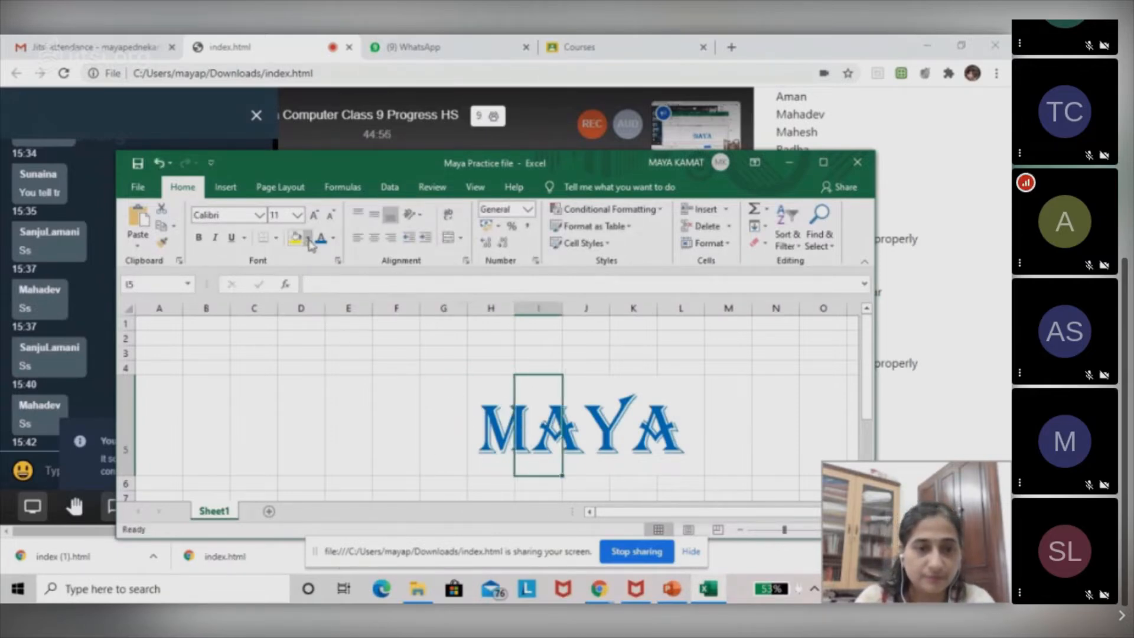
{"action": "left_click", "coordinate": [310, 239]}
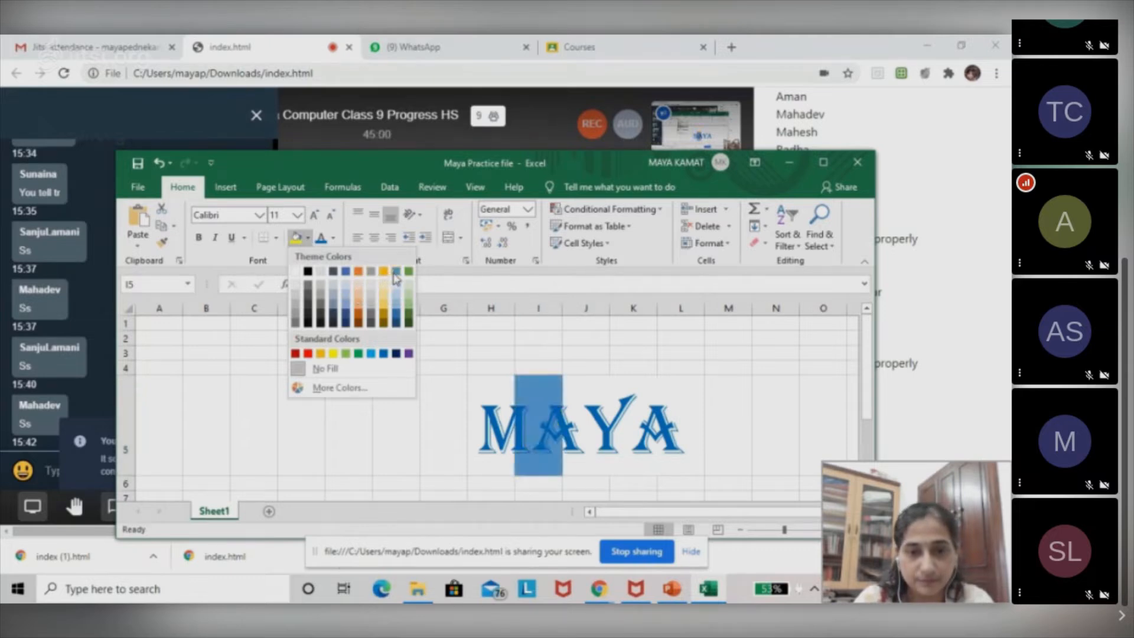
{"action": "left_click", "coordinate": [383, 274]}
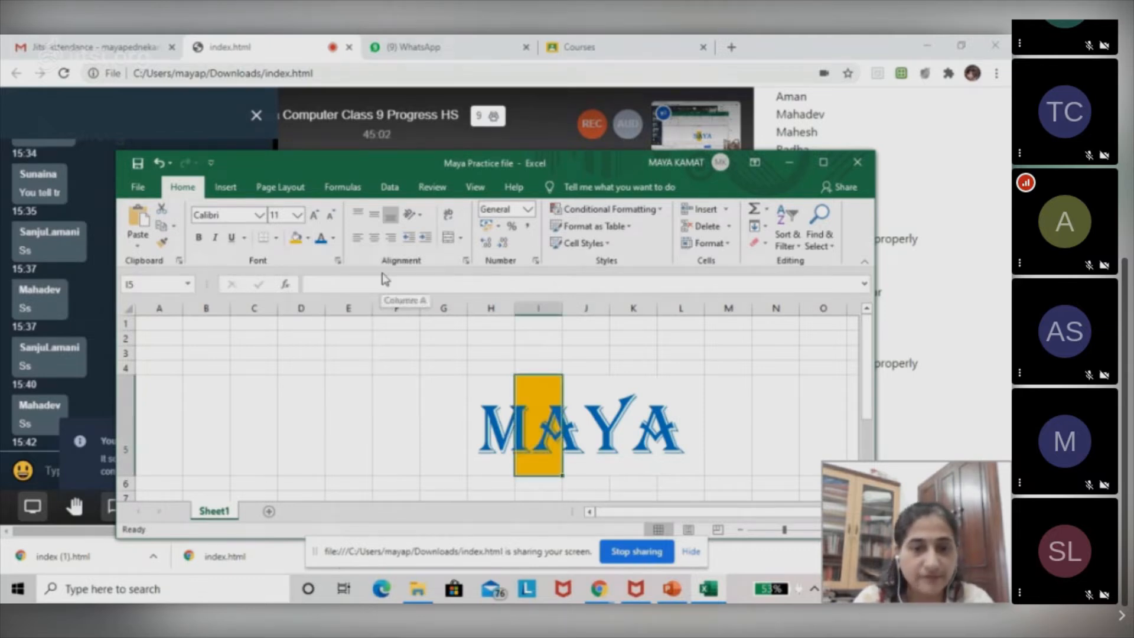
{"action": "left_click", "coordinate": [499, 385]}
{"action": "left_click", "coordinate": [551, 391]}
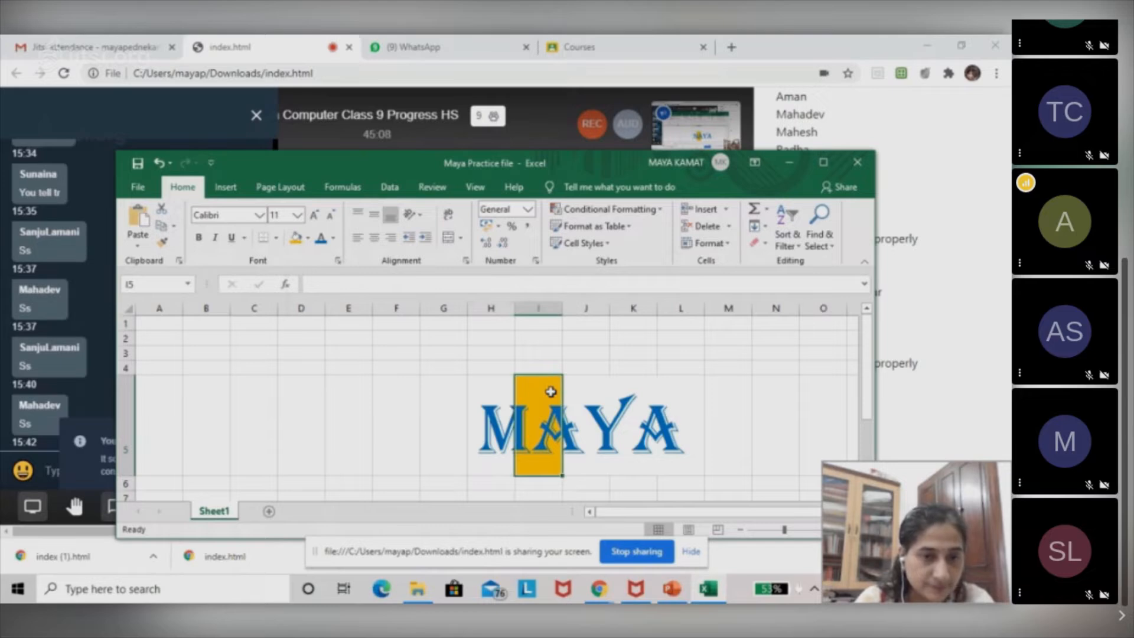
{"action": "left_click_drag", "start_coordinate": [551, 391], "coordinate": [316, 295]}
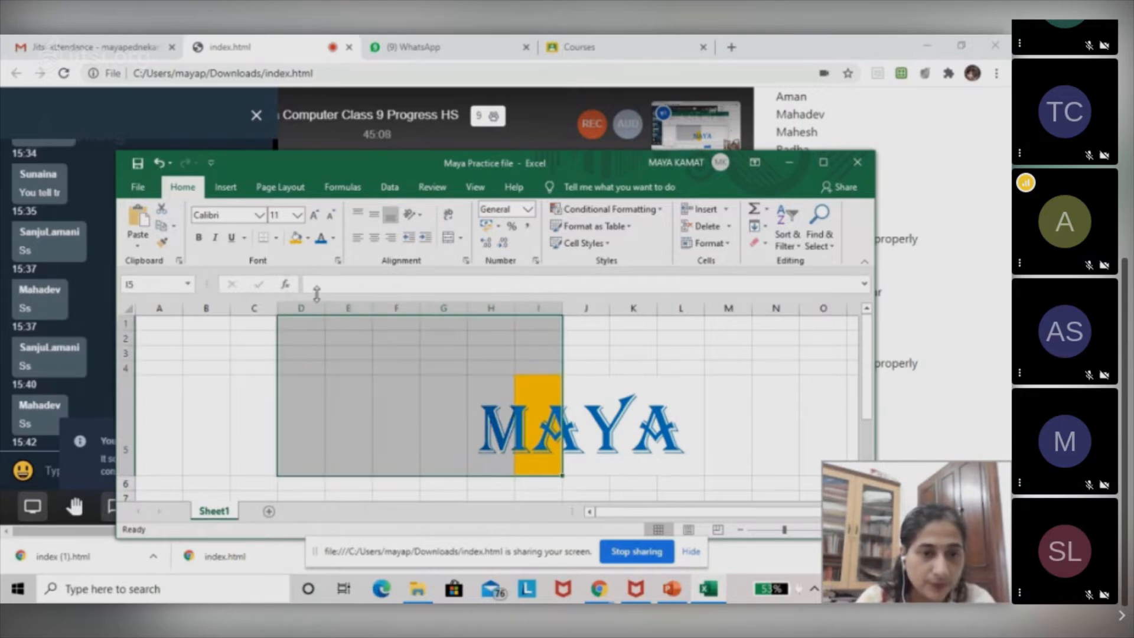
{"action": "left_click", "coordinate": [604, 412]}
Delete the name text from cell H5, leaving the cell empty.
{"action": "left_click", "coordinate": [509, 419]}
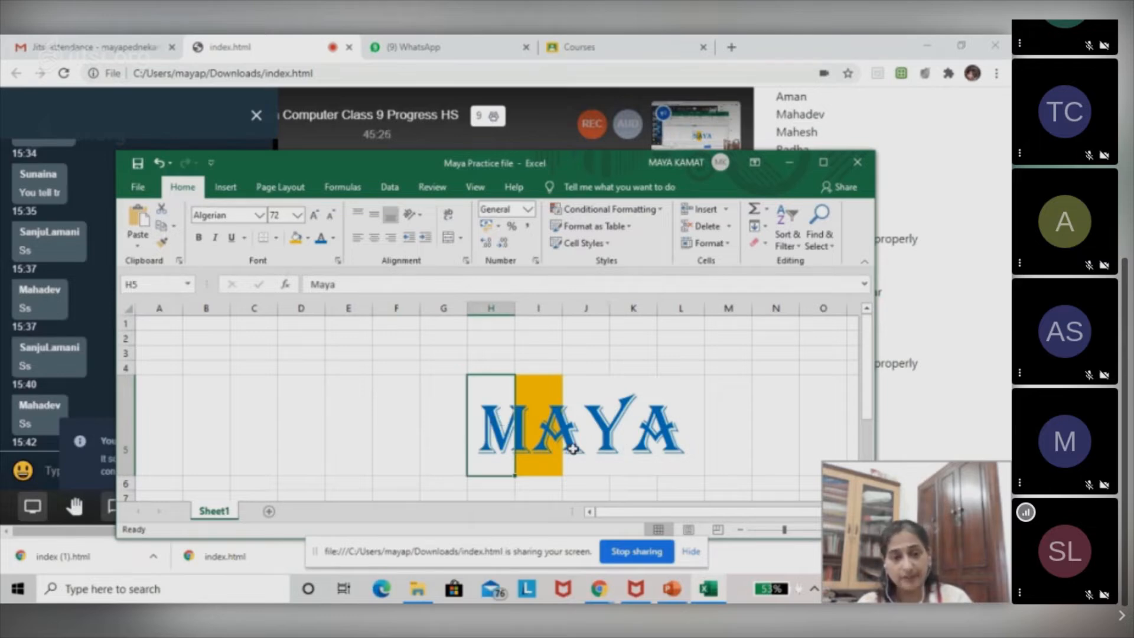
{"action": "left_click", "coordinate": [350, 286]}
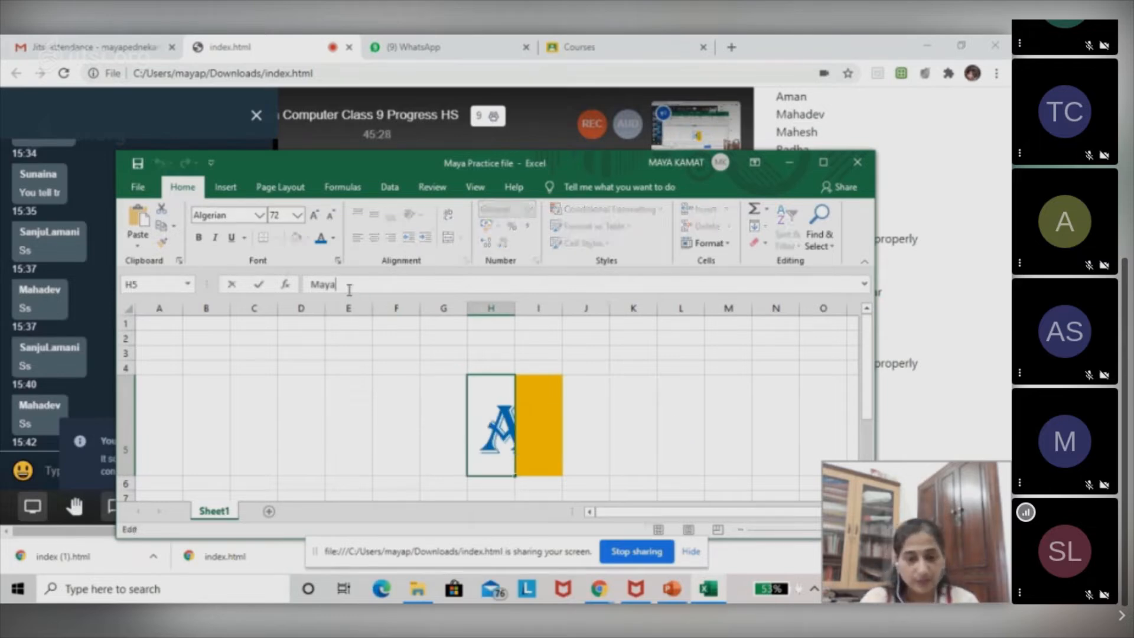
{"action": "key", "text": "BackSpace"}
{"action": "key", "text": "BackSpace"}
{"action": "key", "text": "BackSpace"}
{"action": "key", "text": "BackSpace"}
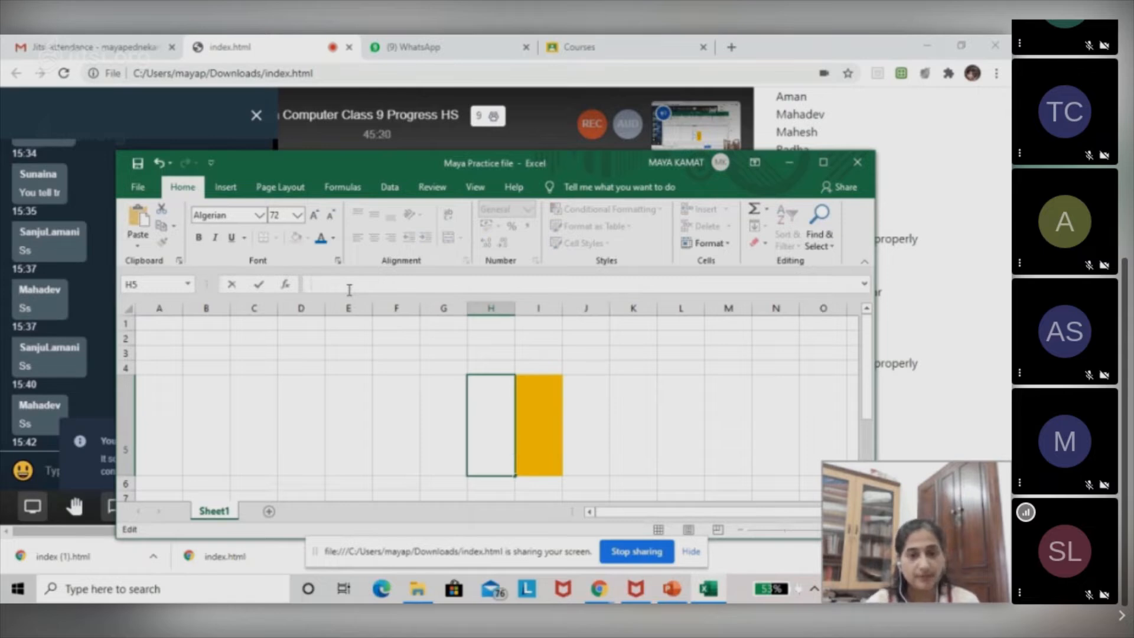
{"action": "left_click", "coordinate": [548, 399]}
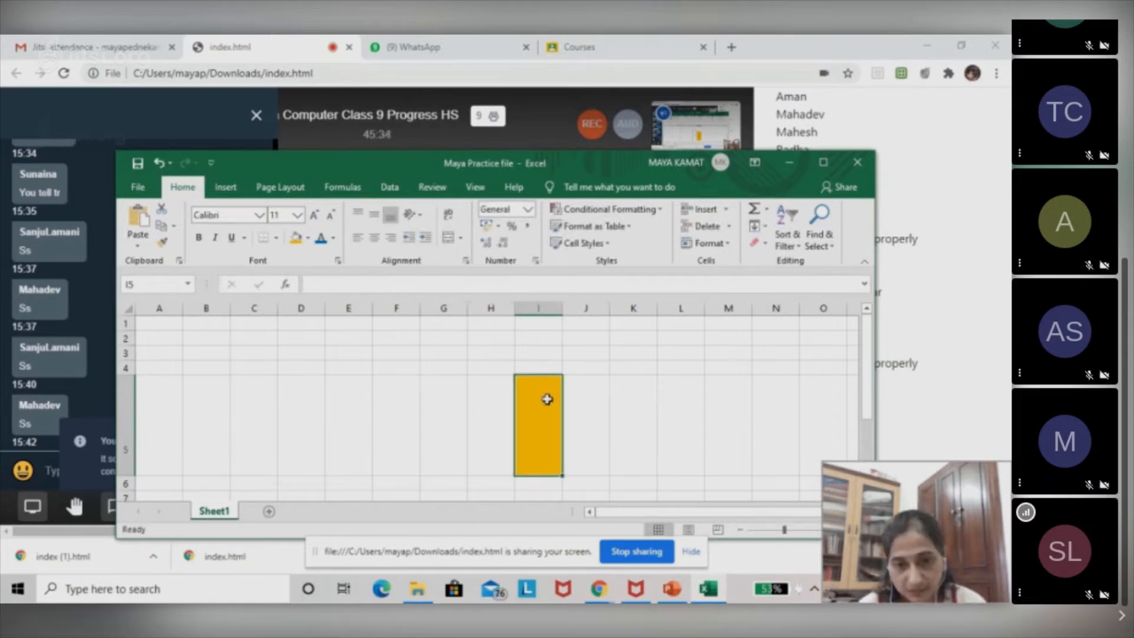
Enter the teacher's first name in the gold-filled cell I5.
{"action": "left_click", "coordinate": [486, 398]}
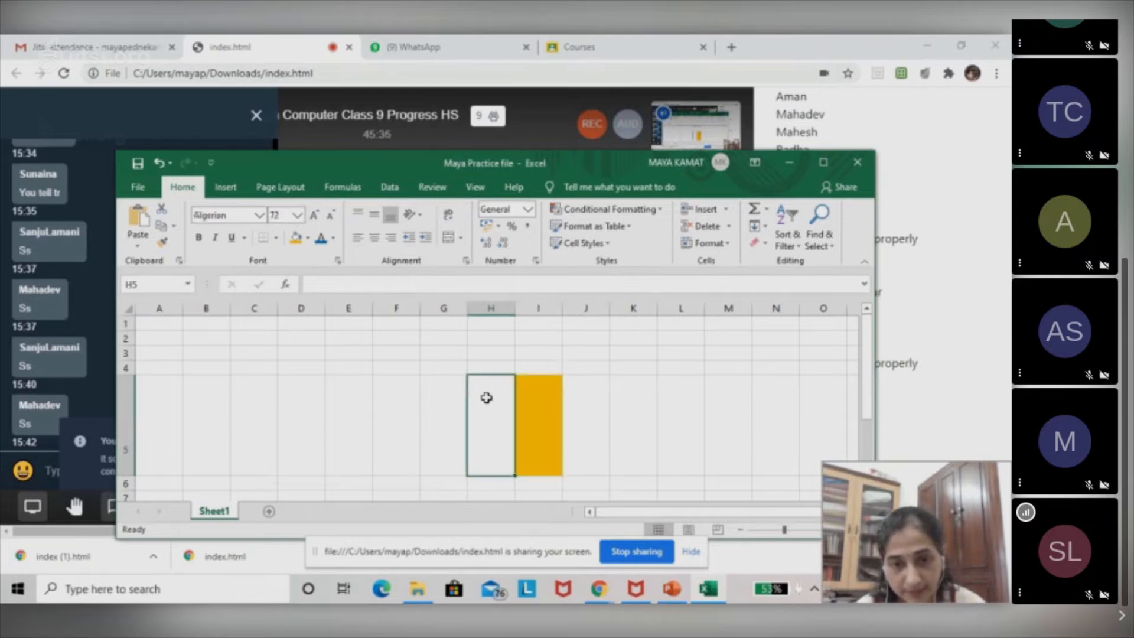
{"action": "left_click", "coordinate": [553, 407]}
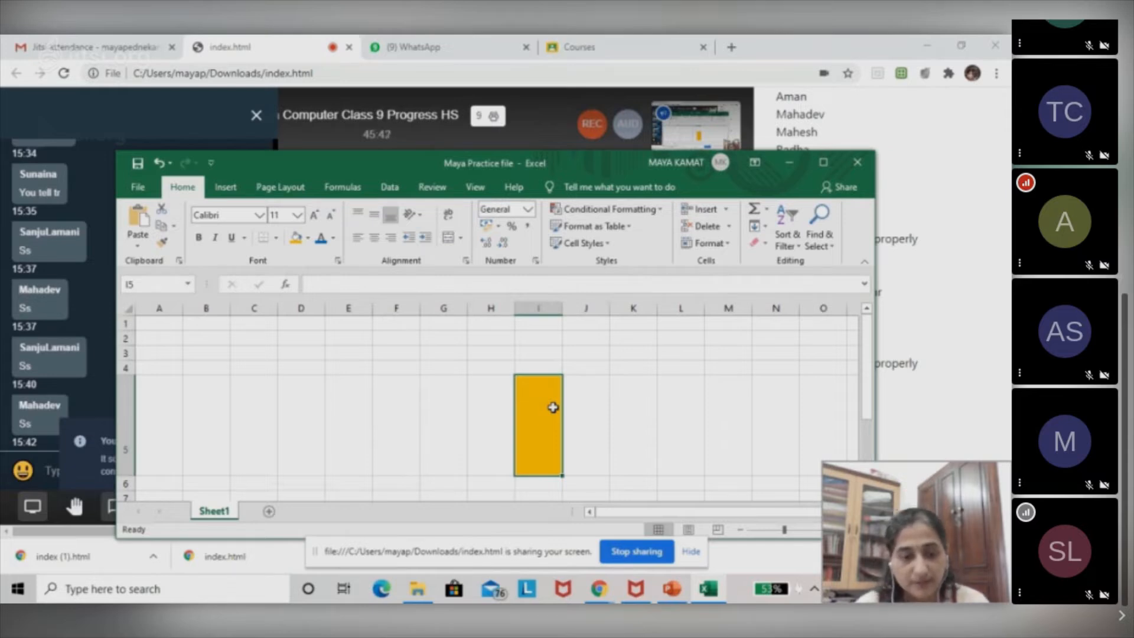
{"action": "type", "text": "Maya"}
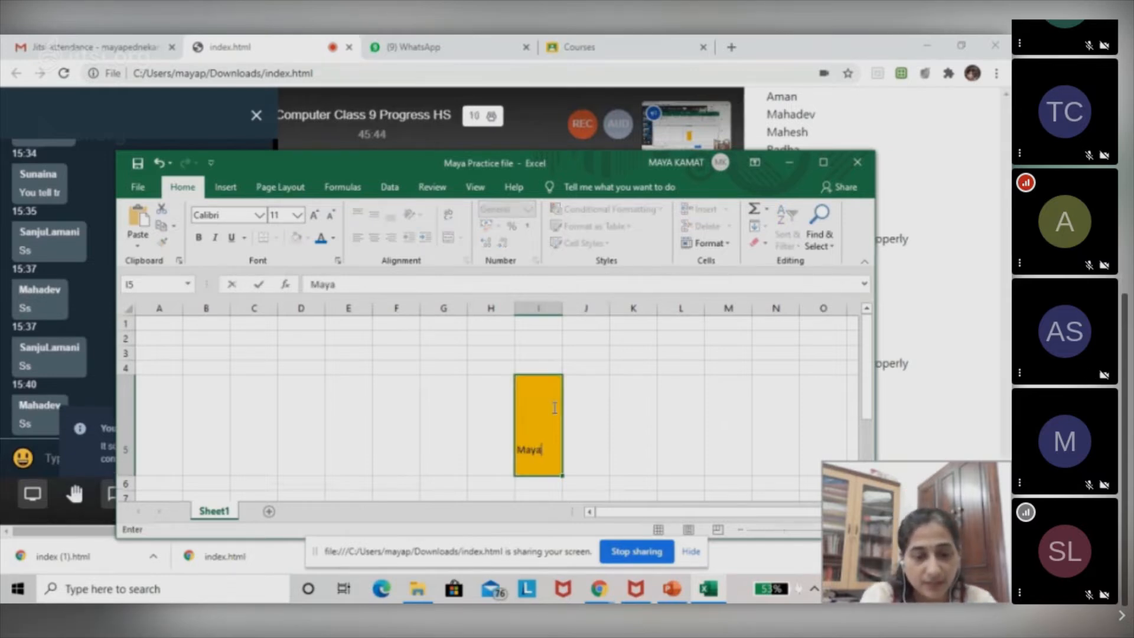
Select the name text inside cell I5 and enlarge it to font size 72.
{"action": "left_click", "coordinate": [313, 216]}
{"action": "left_click", "coordinate": [314, 216]}
{"action": "left_click", "coordinate": [314, 216]}
{"action": "left_click", "coordinate": [314, 217]}
{"action": "left_click", "coordinate": [313, 216]}
{"action": "left_click", "coordinate": [313, 216]}
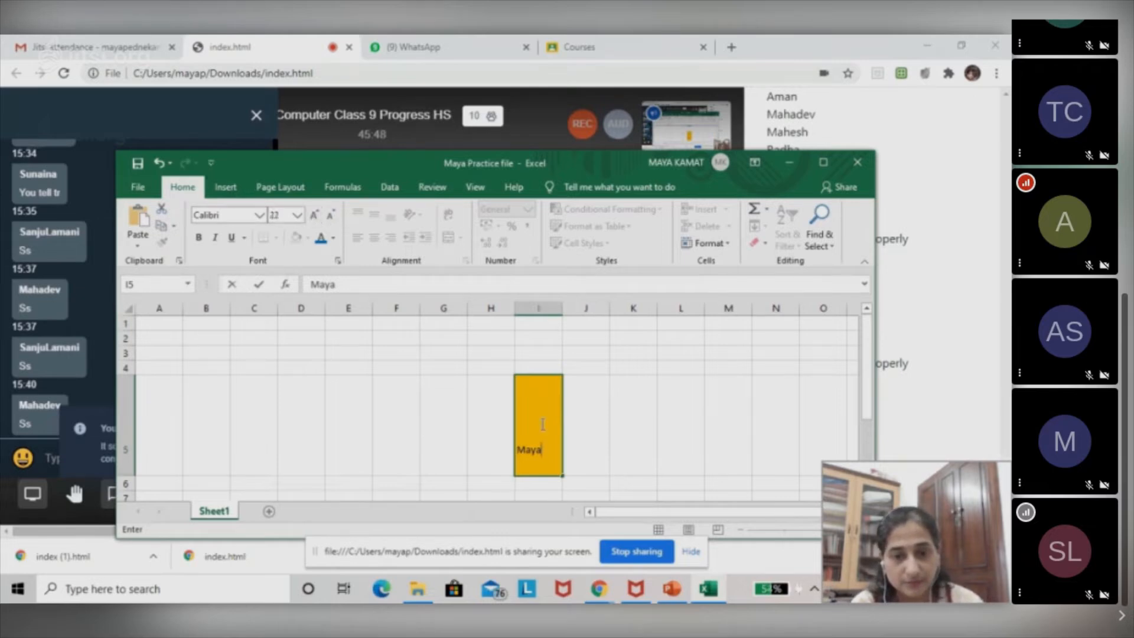
{"action": "double_click", "coordinate": [533, 450]}
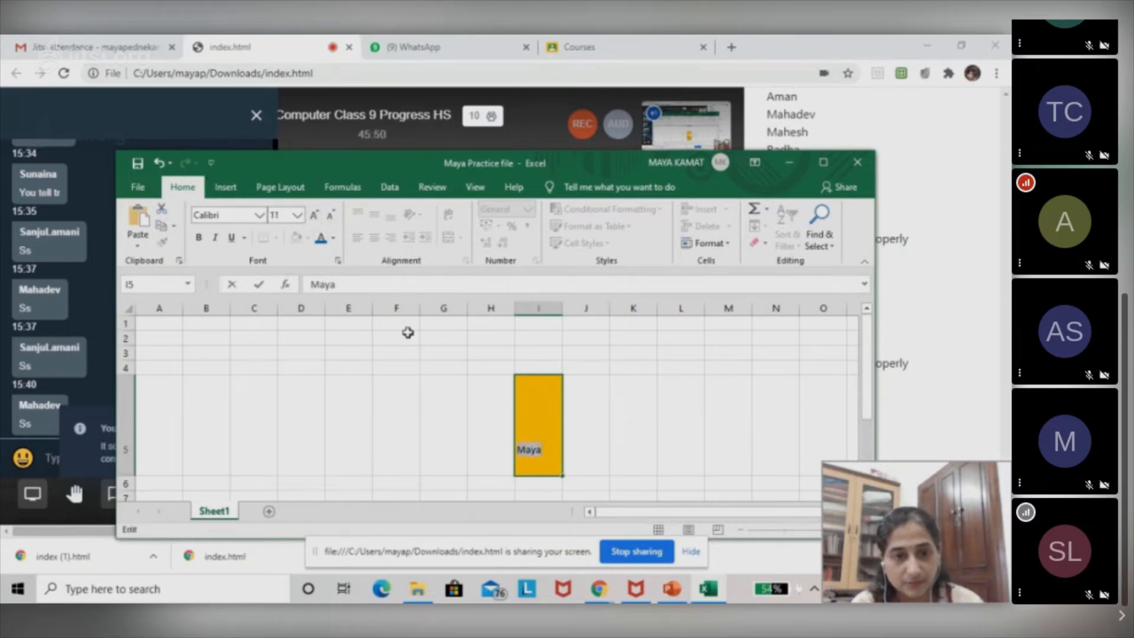
{"action": "left_click", "coordinate": [313, 216]}
{"action": "left_click", "coordinate": [313, 216]}
{"action": "left_click", "coordinate": [313, 216]}
{"action": "left_click", "coordinate": [313, 217]}
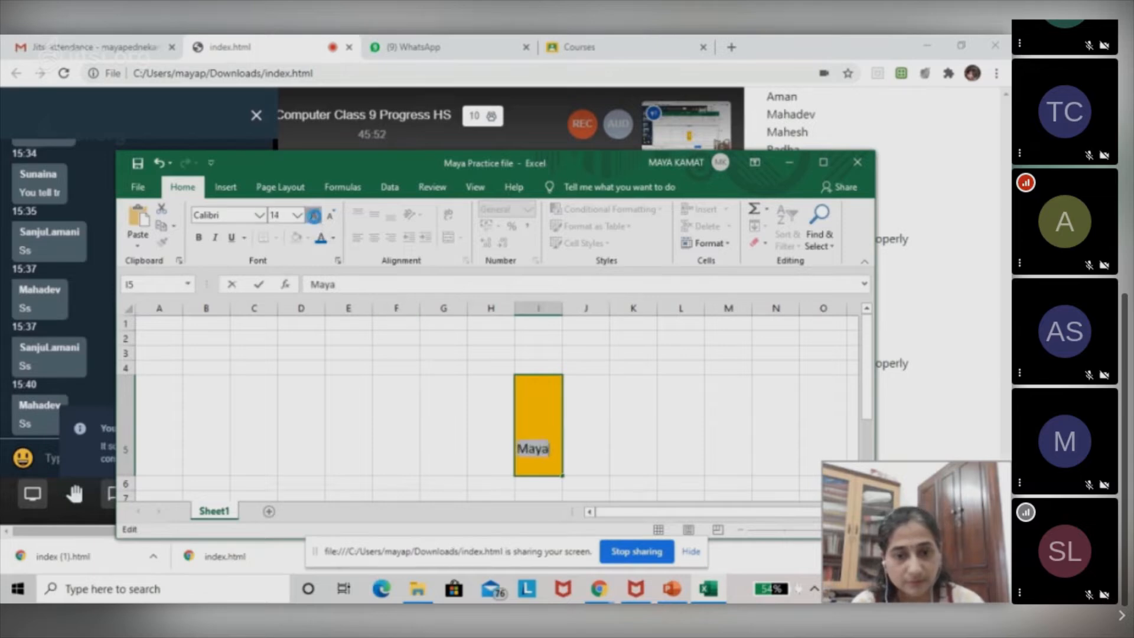
{"action": "left_click", "coordinate": [313, 216]}
{"action": "left_click", "coordinate": [313, 217]}
{"action": "left_click", "coordinate": [313, 217]}
{"action": "left_click", "coordinate": [313, 216]}
{"action": "left_click", "coordinate": [315, 219]}
{"action": "left_click", "coordinate": [314, 219]}
{"action": "left_click", "coordinate": [315, 220]}
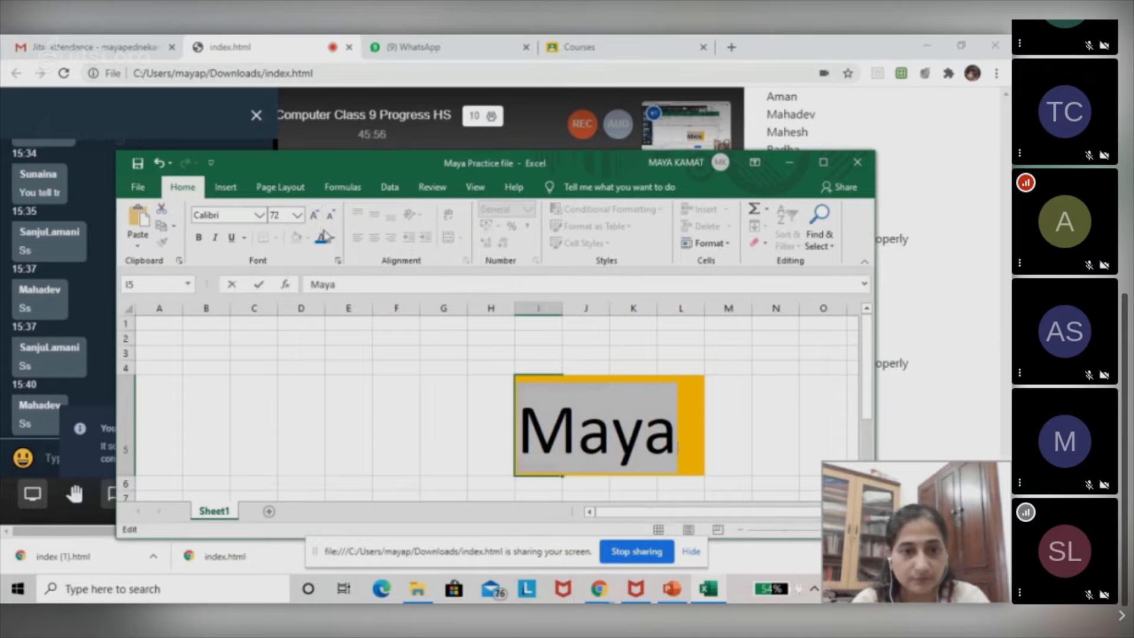
Change the font colour of the enlarged name text in cell I5 to the blue theme colour.
{"action": "left_click", "coordinate": [334, 239]}
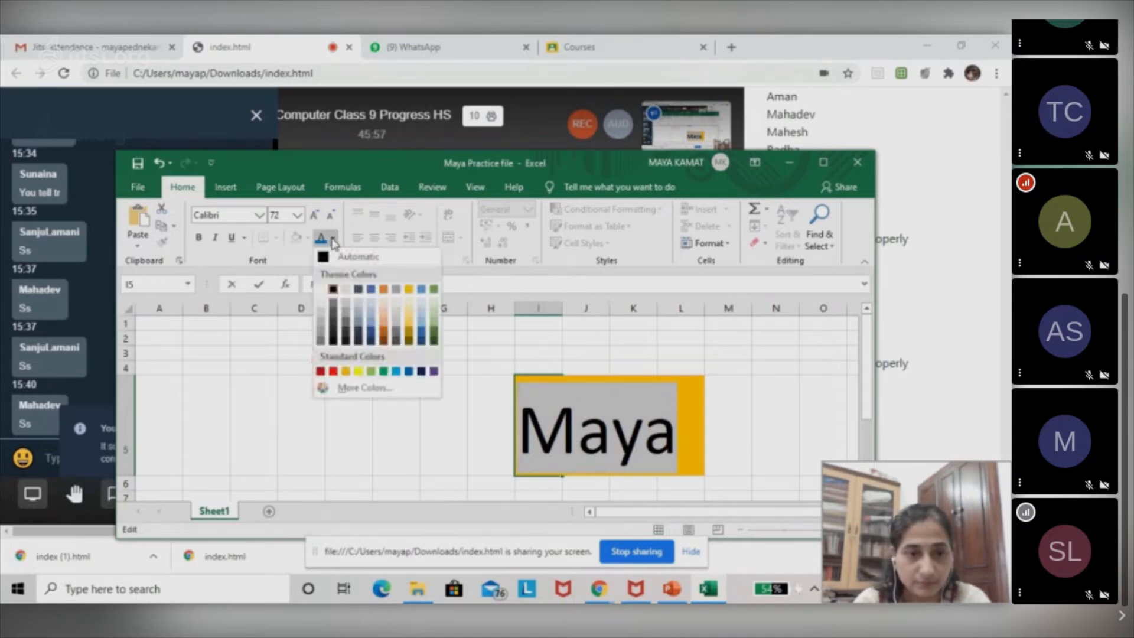
{"action": "left_click", "coordinate": [371, 289]}
{"action": "left_click", "coordinate": [746, 452]}
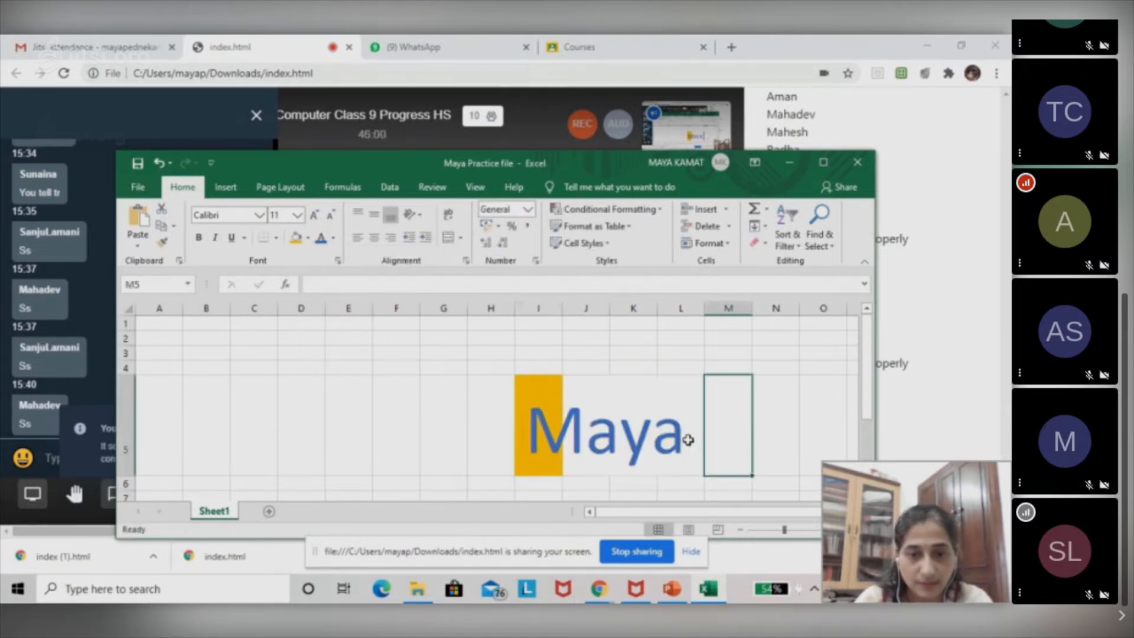
Delete the name text from the gold-filled cell I5 and centre-align the empty cell G5.
{"action": "left_click", "coordinate": [541, 416]}
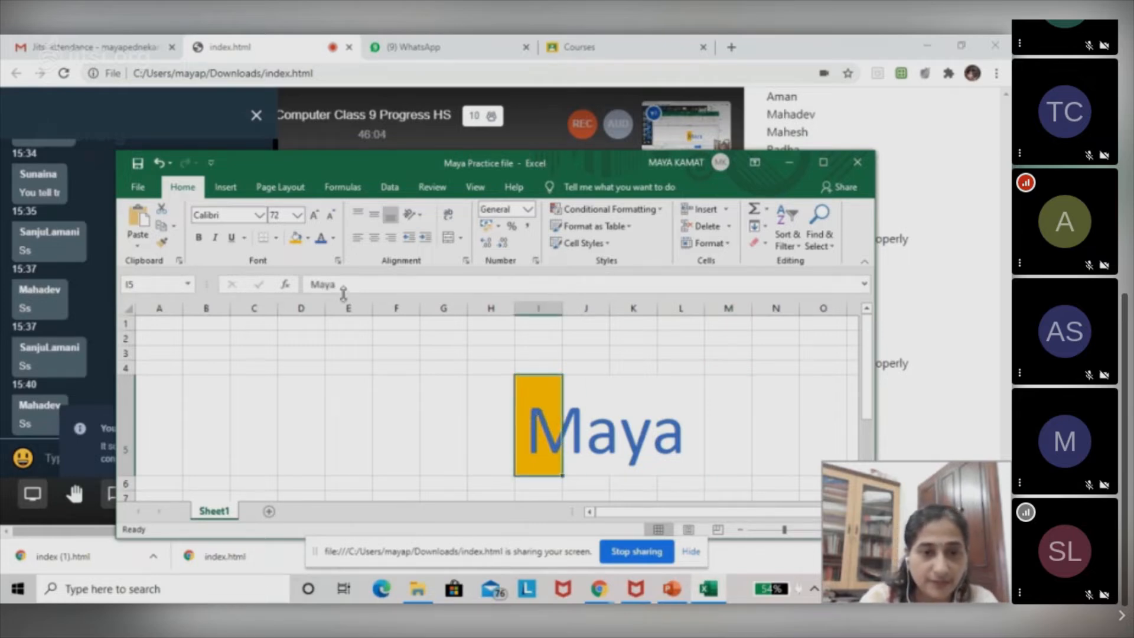
{"action": "double_click", "coordinate": [326, 288]}
{"action": "double_click", "coordinate": [327, 289]}
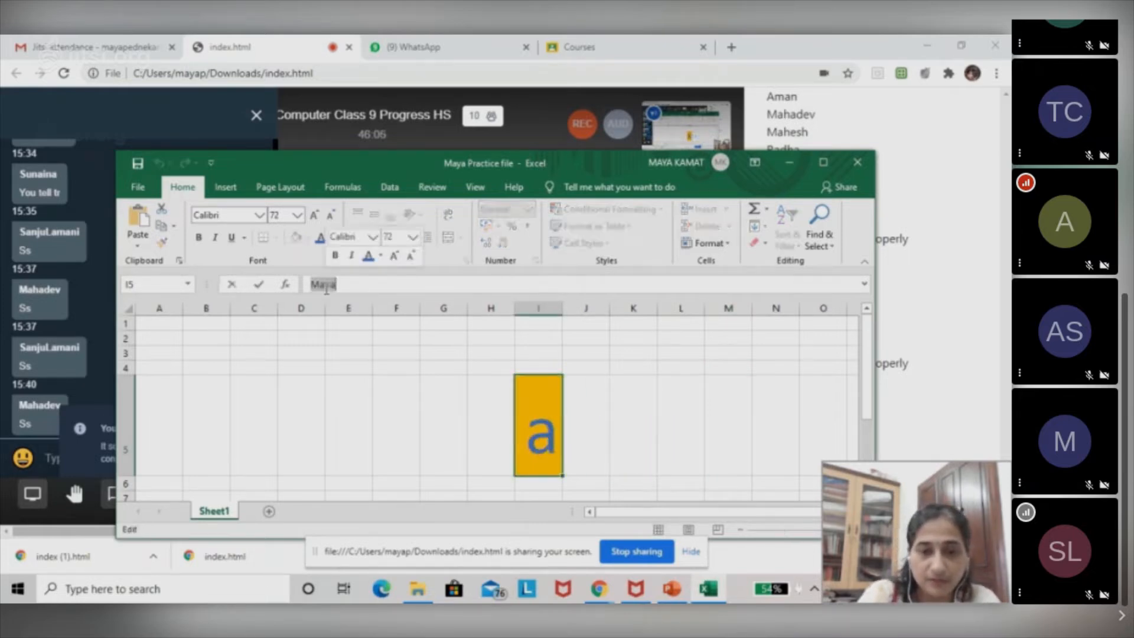
{"action": "key", "text": "BackSpace"}
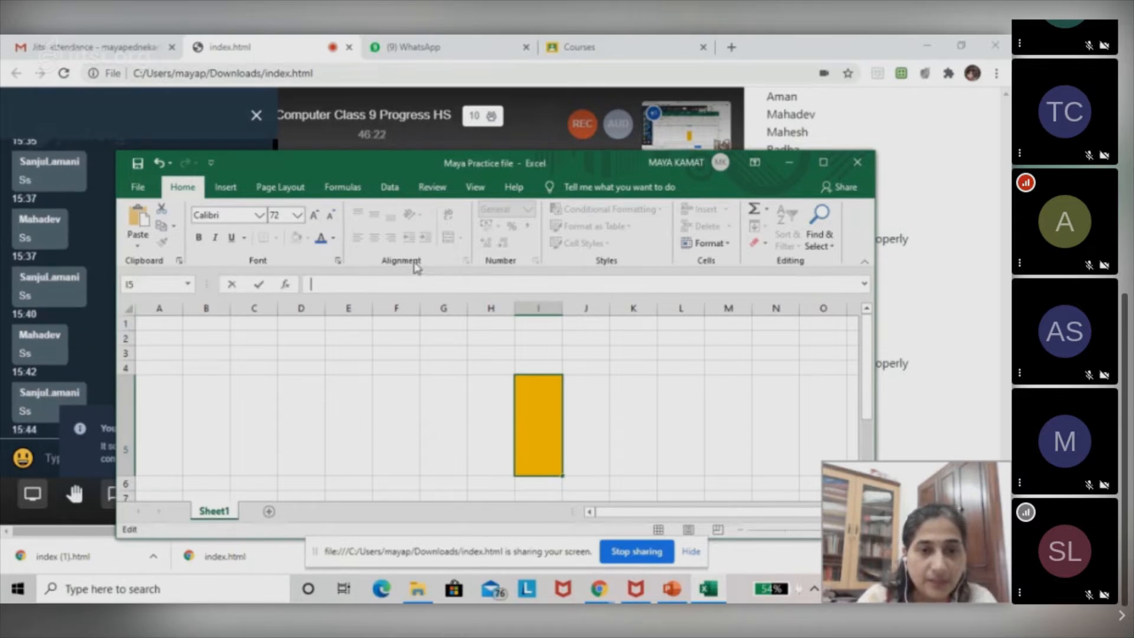
{"action": "left_click", "coordinate": [435, 390]}
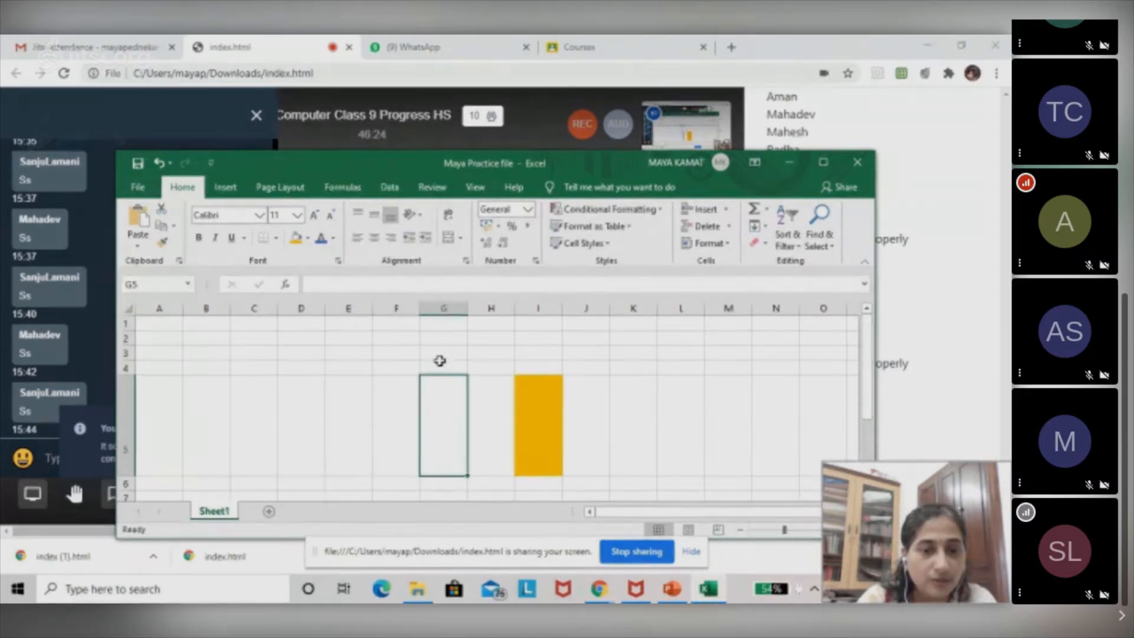
{"action": "left_click", "coordinate": [374, 239]}
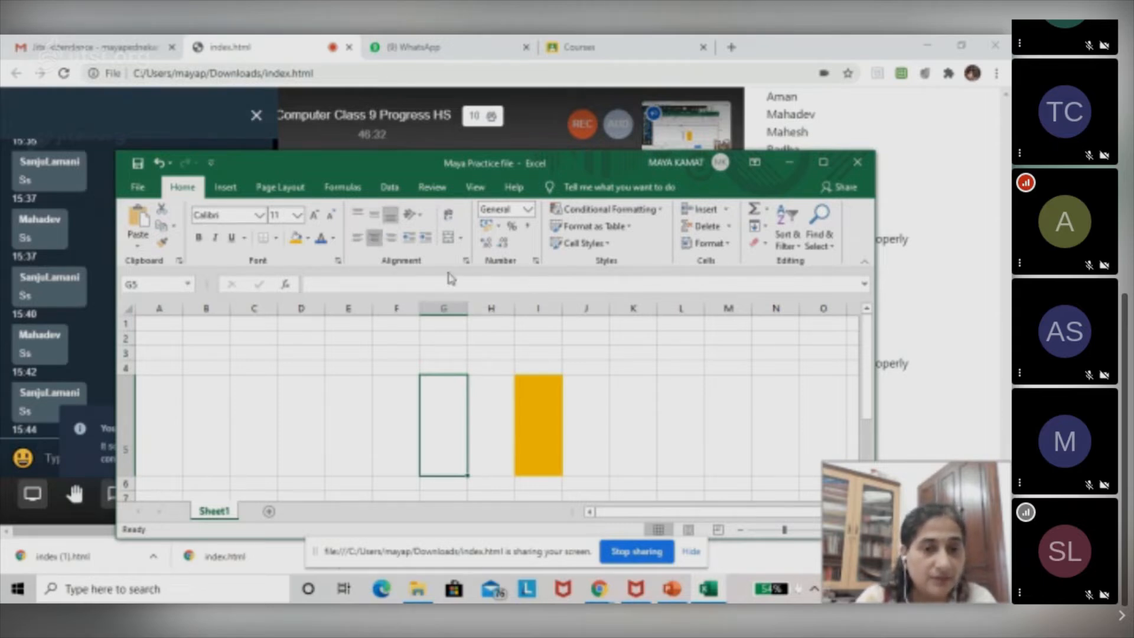
Insert the built-in Area of Circle equation and widen its text box across columns C to H.
{"action": "left_click", "coordinate": [223, 195]}
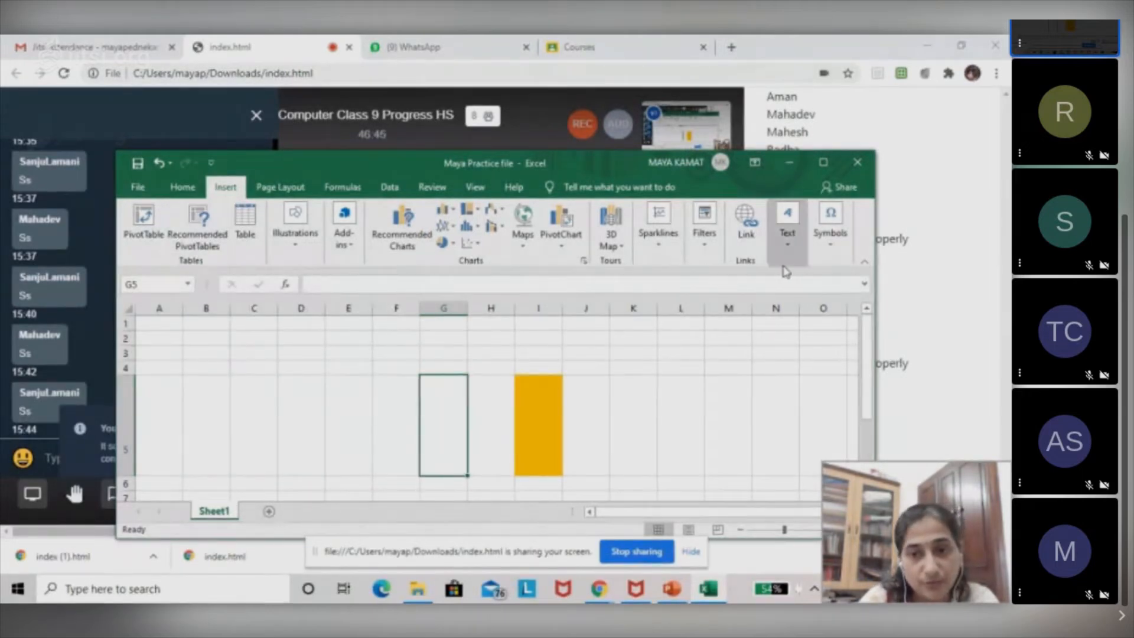
{"action": "left_click", "coordinate": [830, 261]}
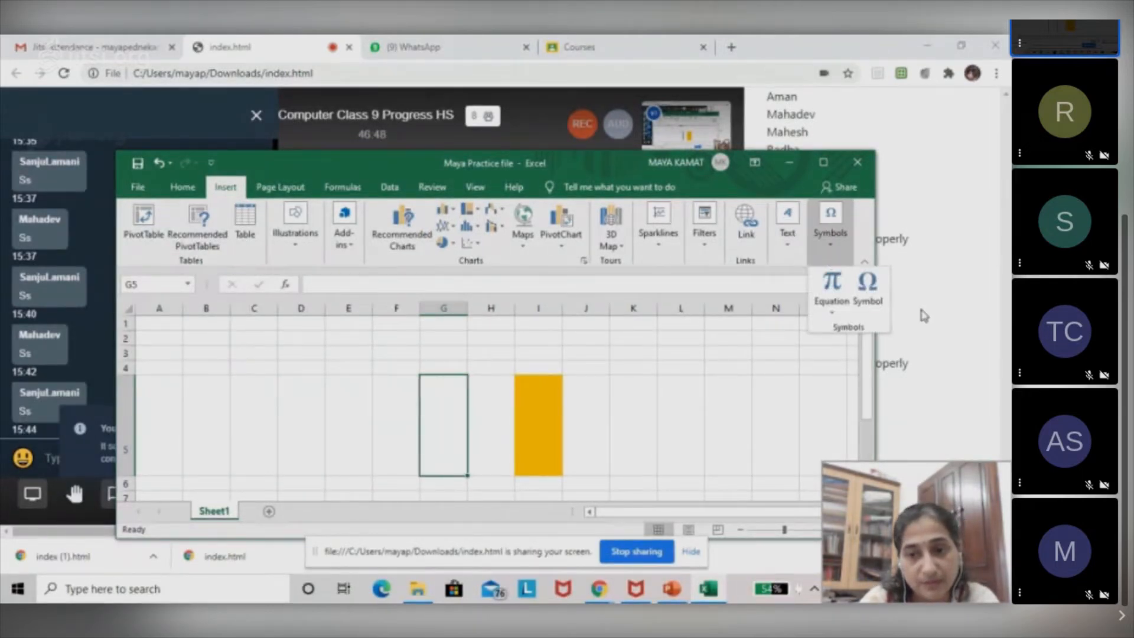
{"action": "left_click", "coordinate": [834, 315]}
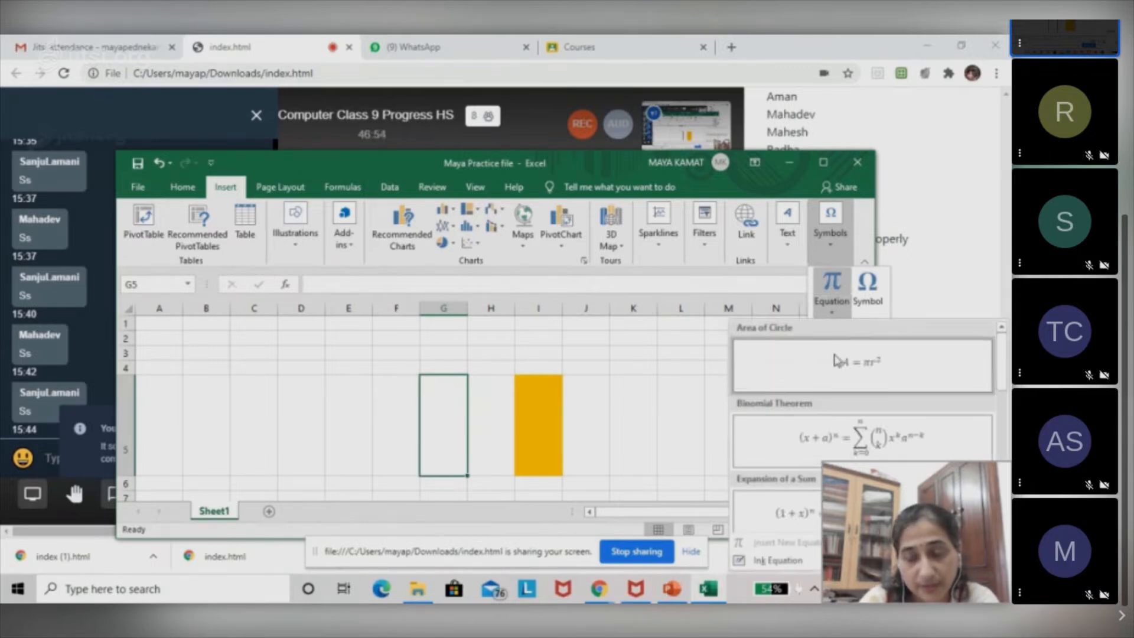
{"action": "left_click", "coordinate": [836, 361]}
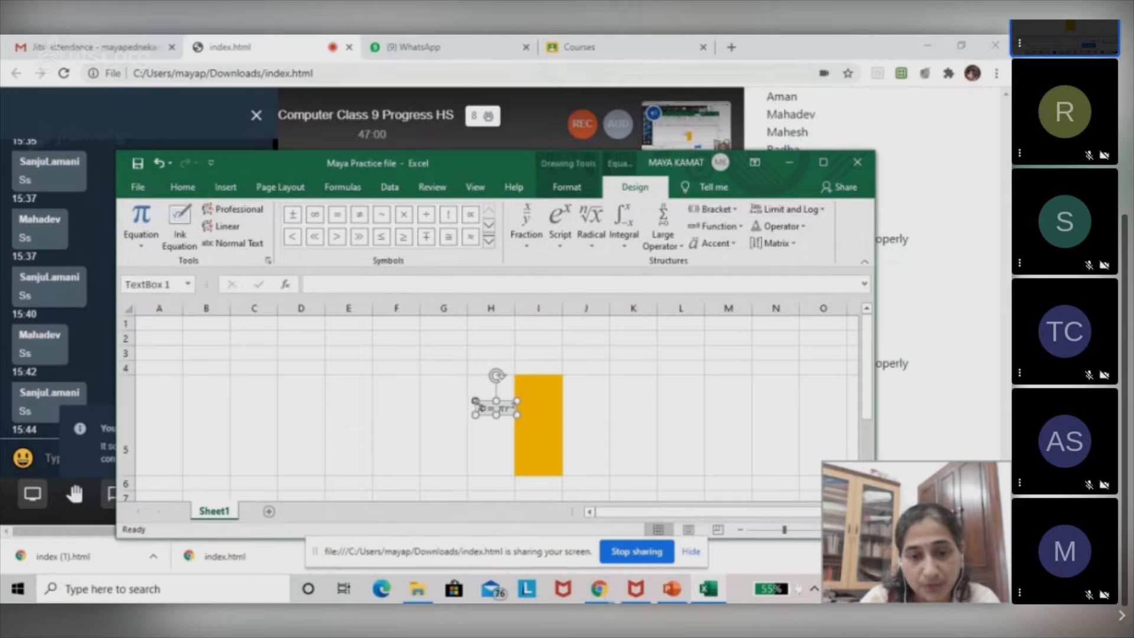
{"action": "left_click_drag", "start_coordinate": [476, 401], "coordinate": [256, 376]}
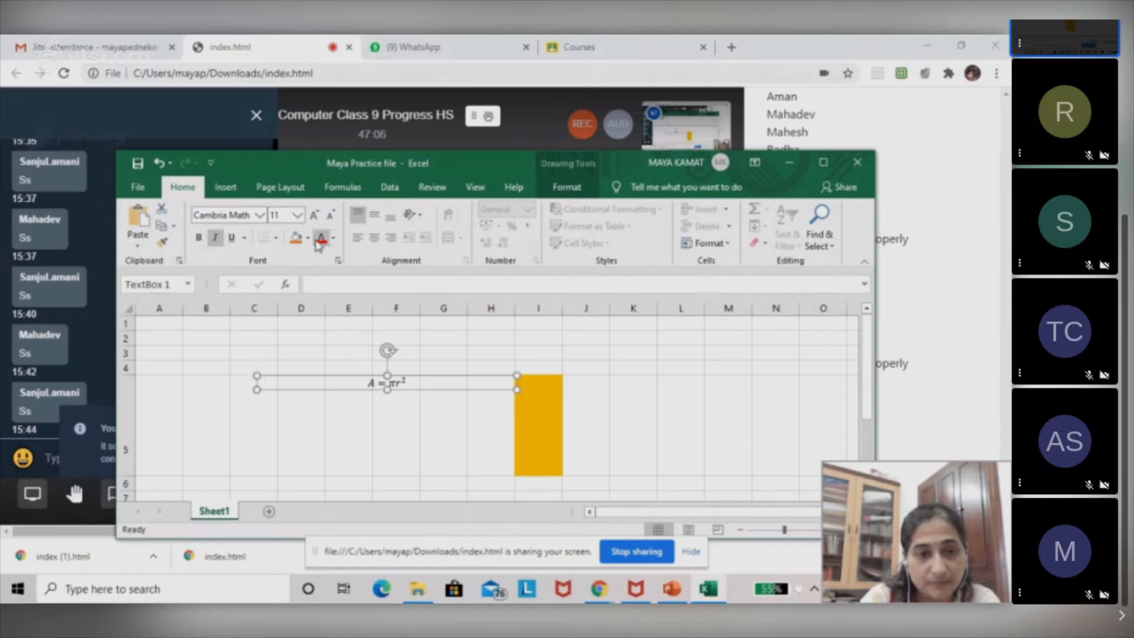
Enlarge the Area of Circle equation to font size 48.
{"action": "left_click", "coordinate": [316, 217]}
{"action": "left_click", "coordinate": [316, 218]}
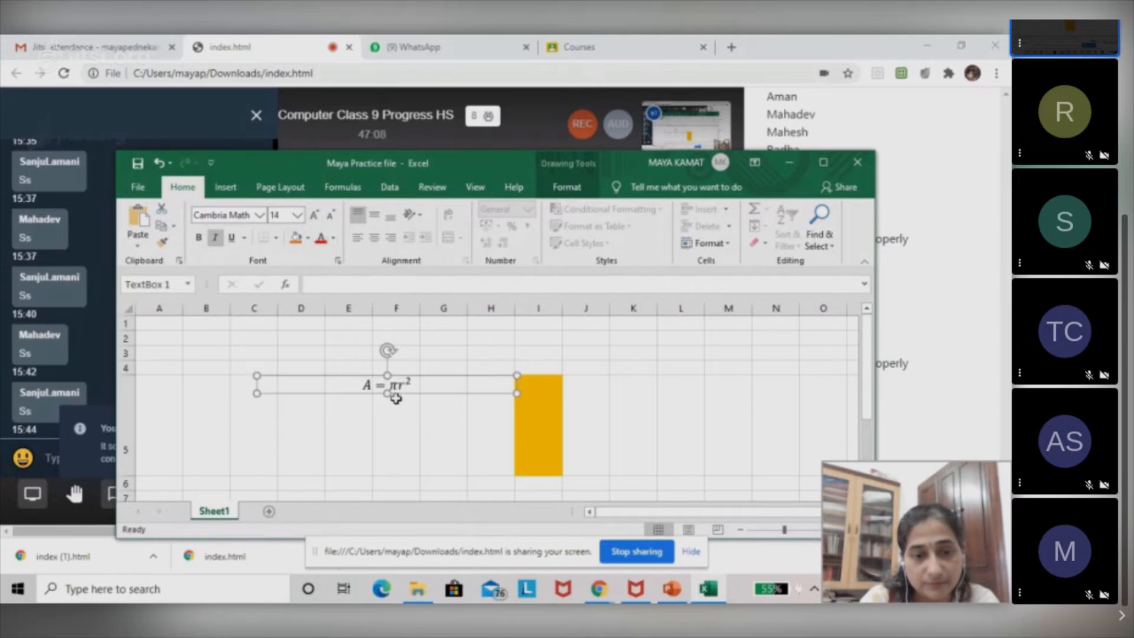
{"action": "left_click", "coordinate": [315, 218]}
{"action": "left_click", "coordinate": [315, 218]}
{"action": "left_click", "coordinate": [315, 218]}
{"action": "left_click", "coordinate": [314, 218]}
{"action": "left_click", "coordinate": [315, 217]}
{"action": "left_click", "coordinate": [314, 218]}
{"action": "left_click", "coordinate": [315, 218]}
{"action": "left_click", "coordinate": [315, 217]}
{"action": "left_click", "coordinate": [315, 218]}
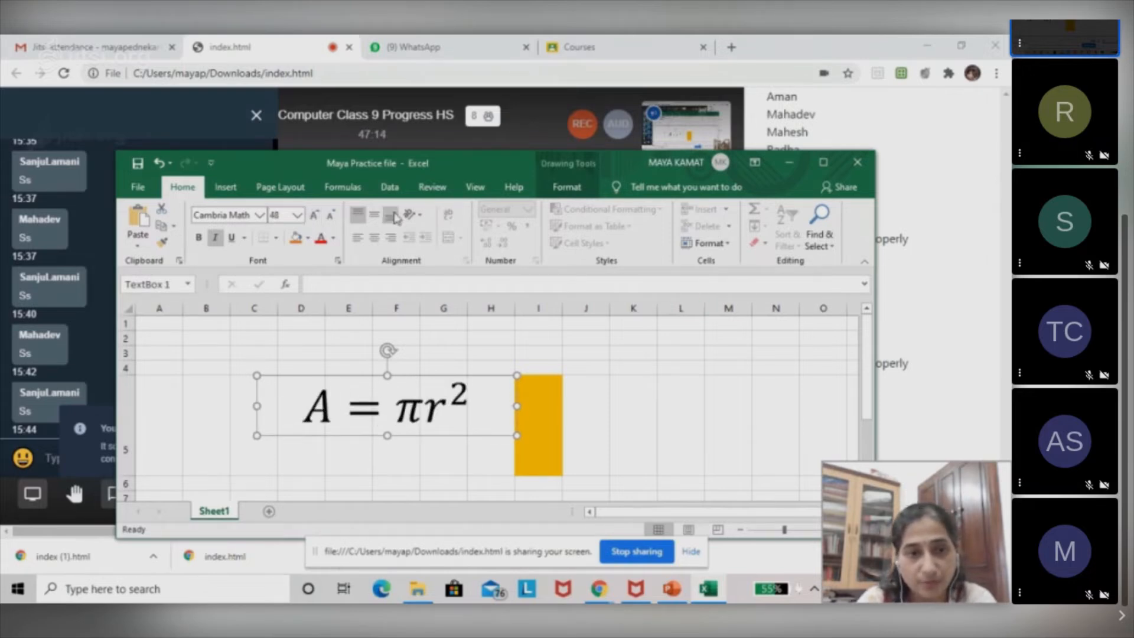
Add the built-in Pythagorean Theorem equation to the text box holding the Area of Circle equation.
{"action": "left_click", "coordinate": [224, 188]}
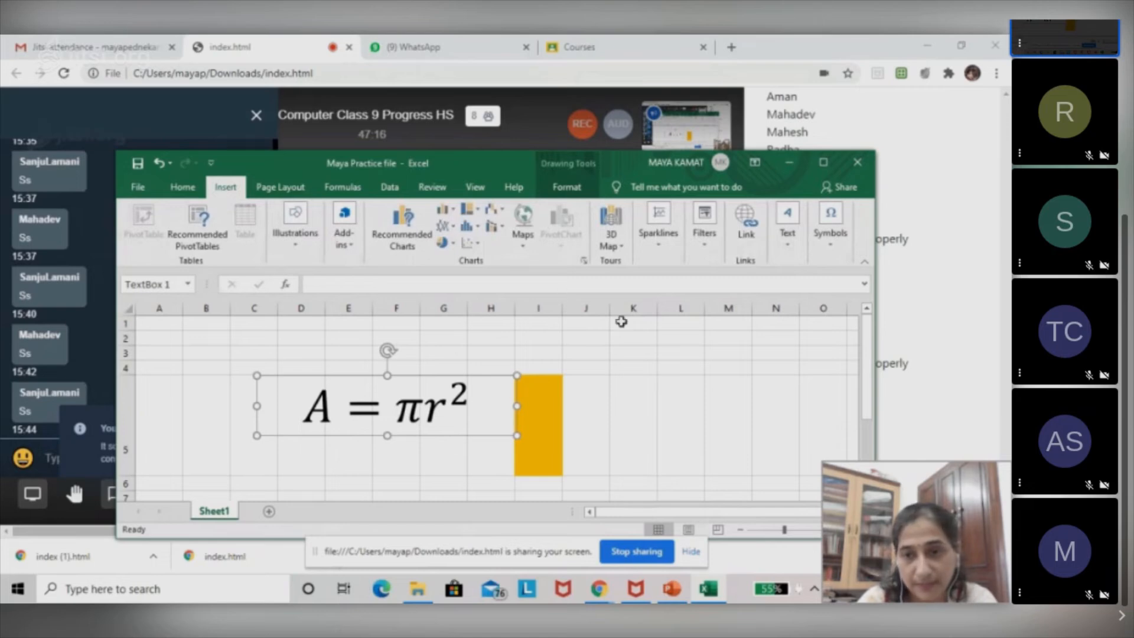
{"action": "left_click", "coordinate": [829, 258]}
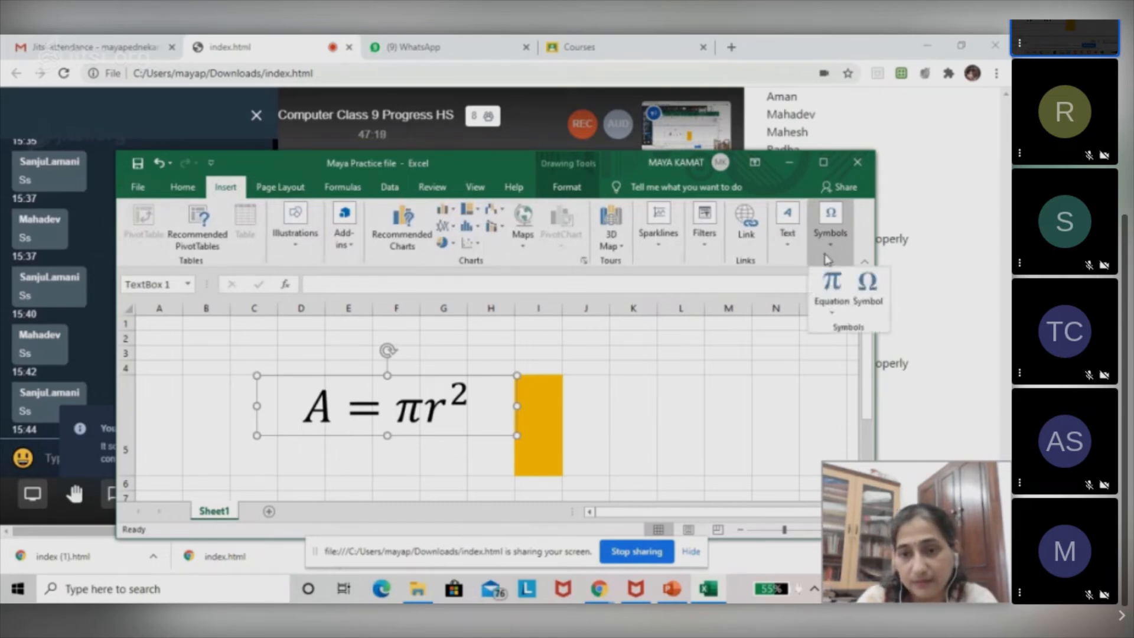
{"action": "left_click", "coordinate": [833, 311]}
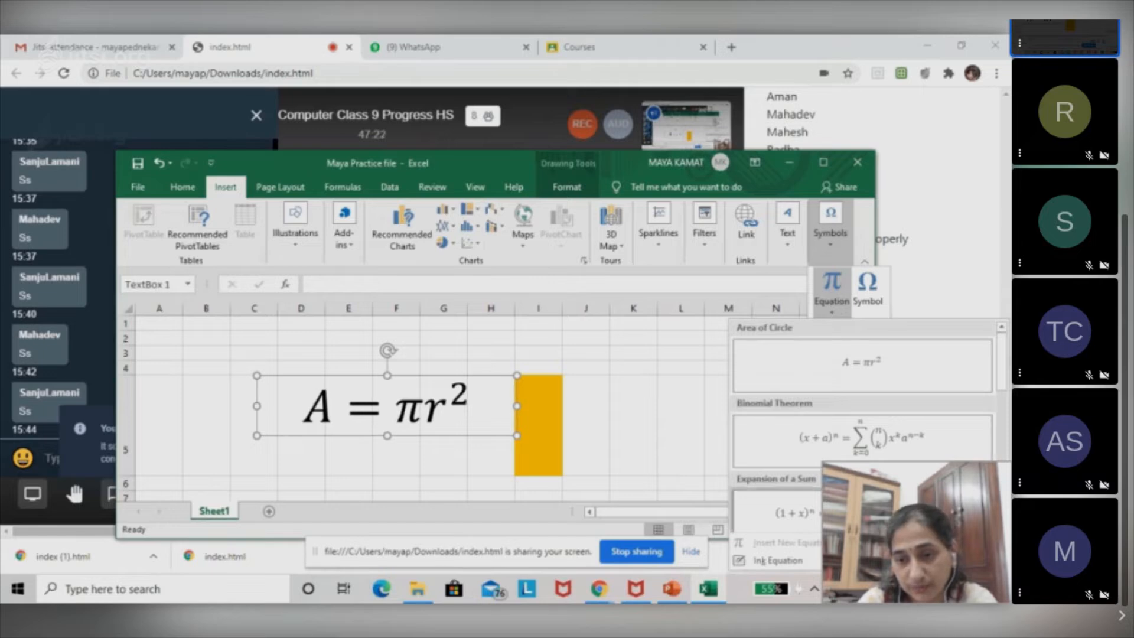
{"action": "scroll", "coordinate": [862, 413], "scroll_direction": "down", "scroll_amount": 3}
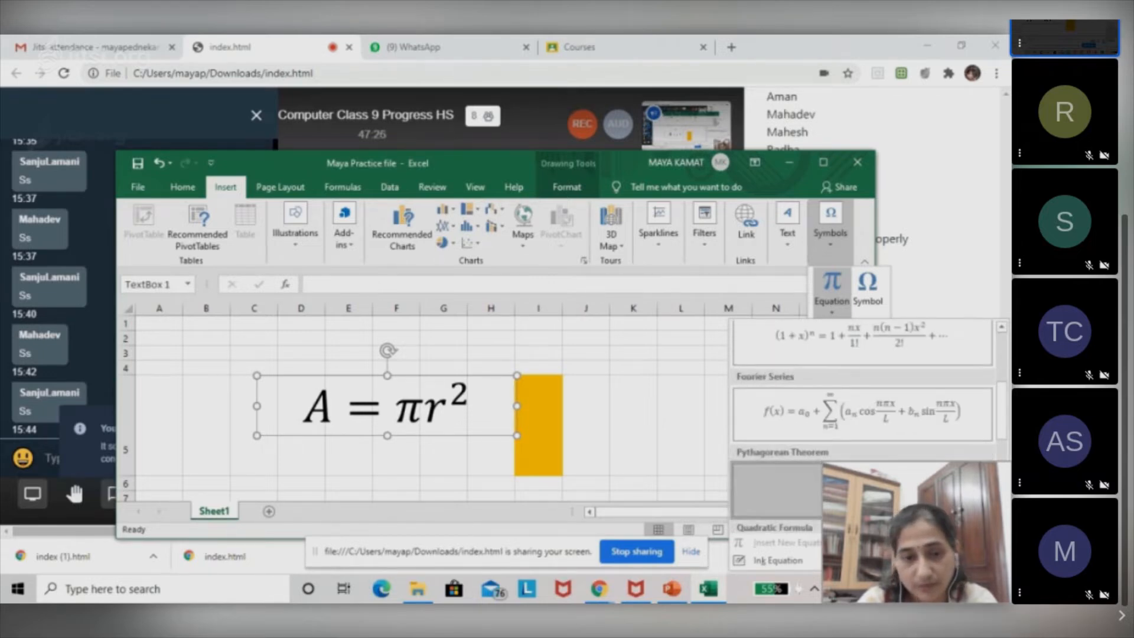
{"action": "key", "text": "Escape"}
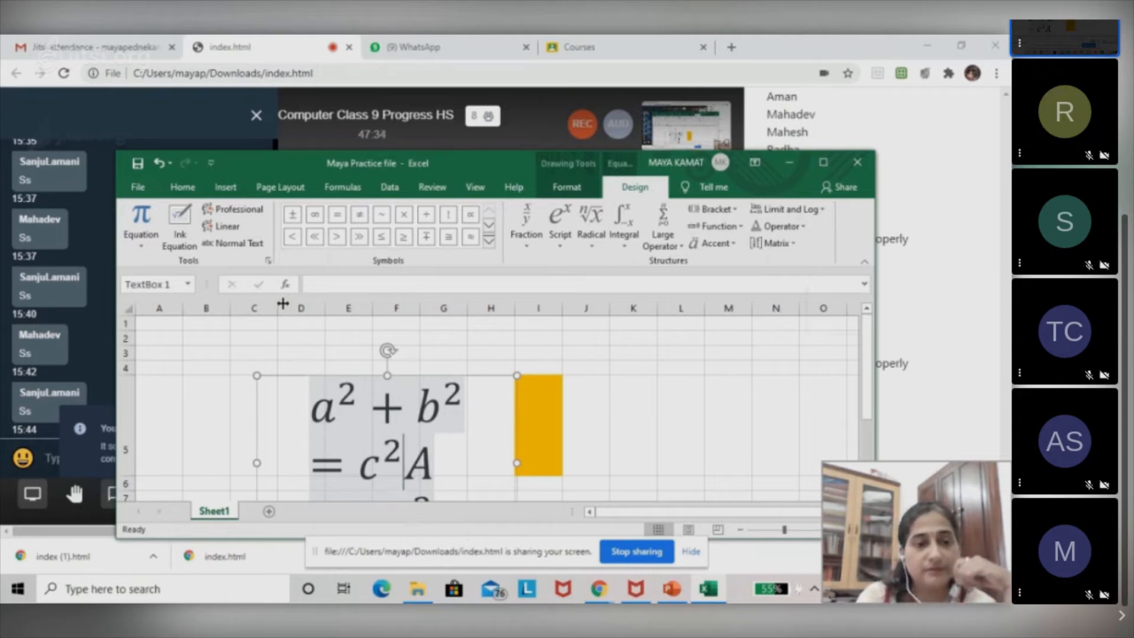
Try to insert a chart through More Statistical Charts while the equation text box is selected.
{"action": "left_click", "coordinate": [238, 192]}
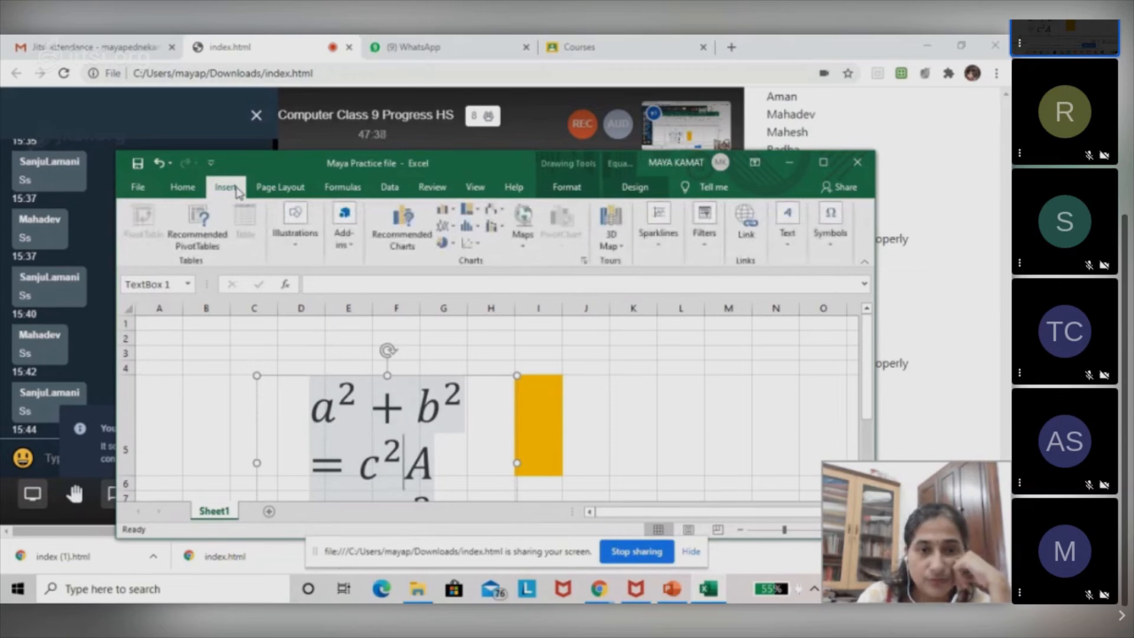
{"action": "left_click", "coordinate": [466, 227]}
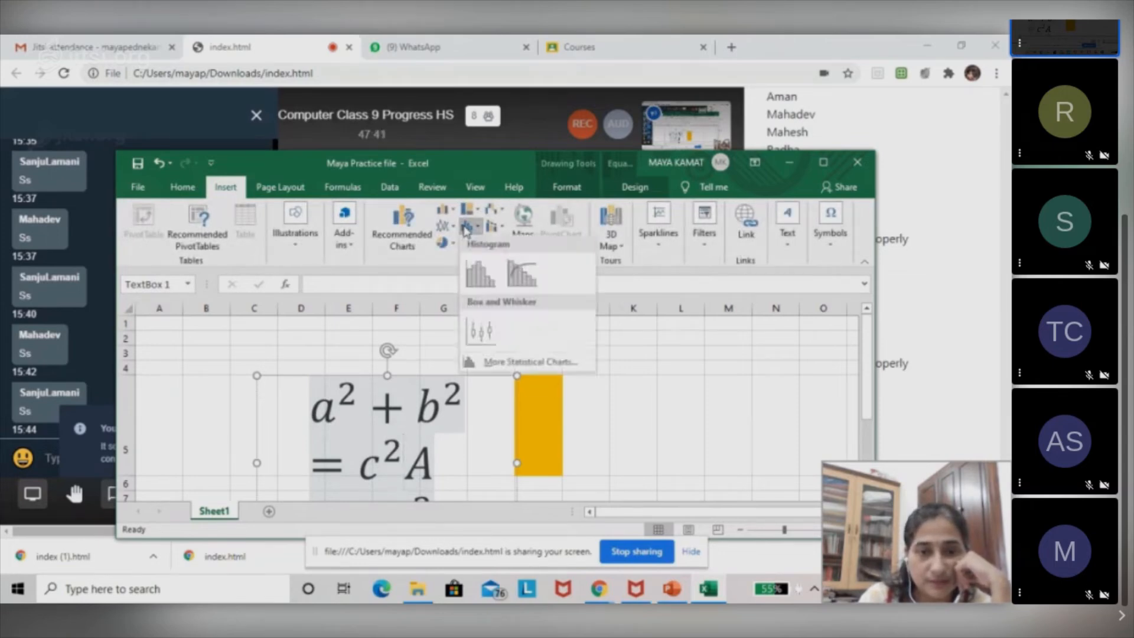
{"action": "left_click", "coordinate": [504, 364]}
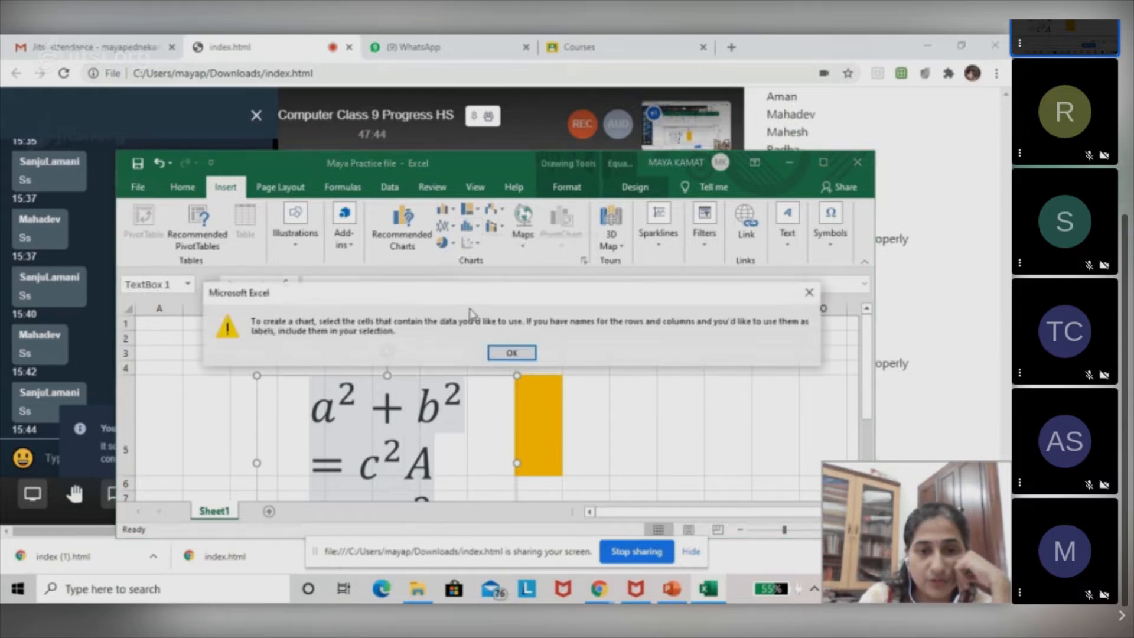
{"action": "left_click", "coordinate": [511, 353]}
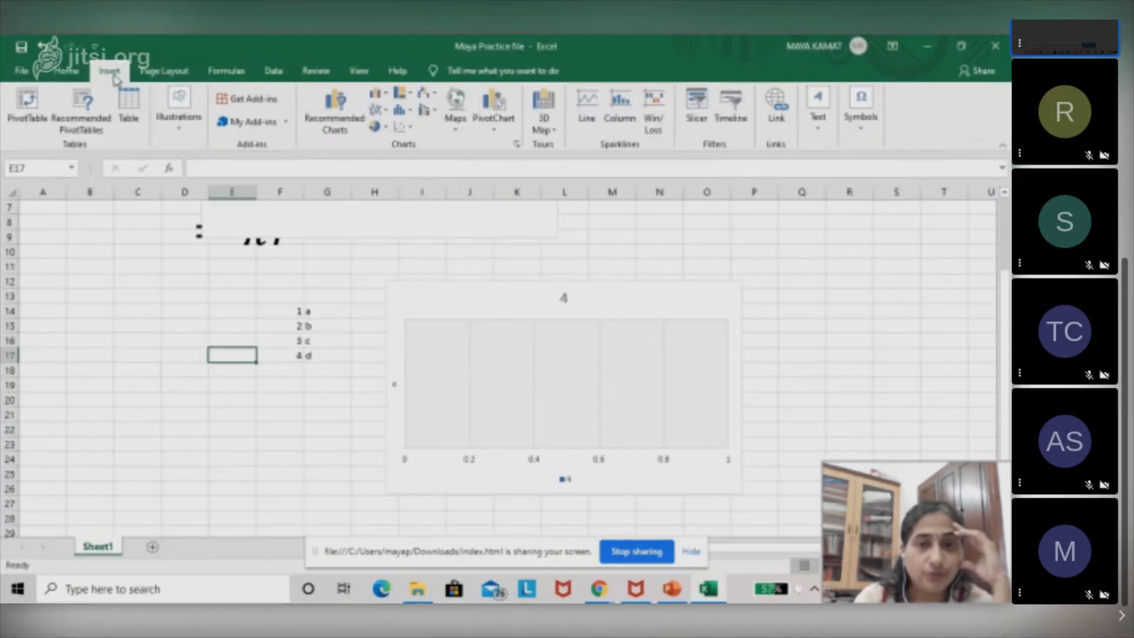
Insert the teacher's first name as WordArt in the blue reflected style and widen its box to about 8.89 cm.
{"action": "left_click", "coordinate": [827, 132]}
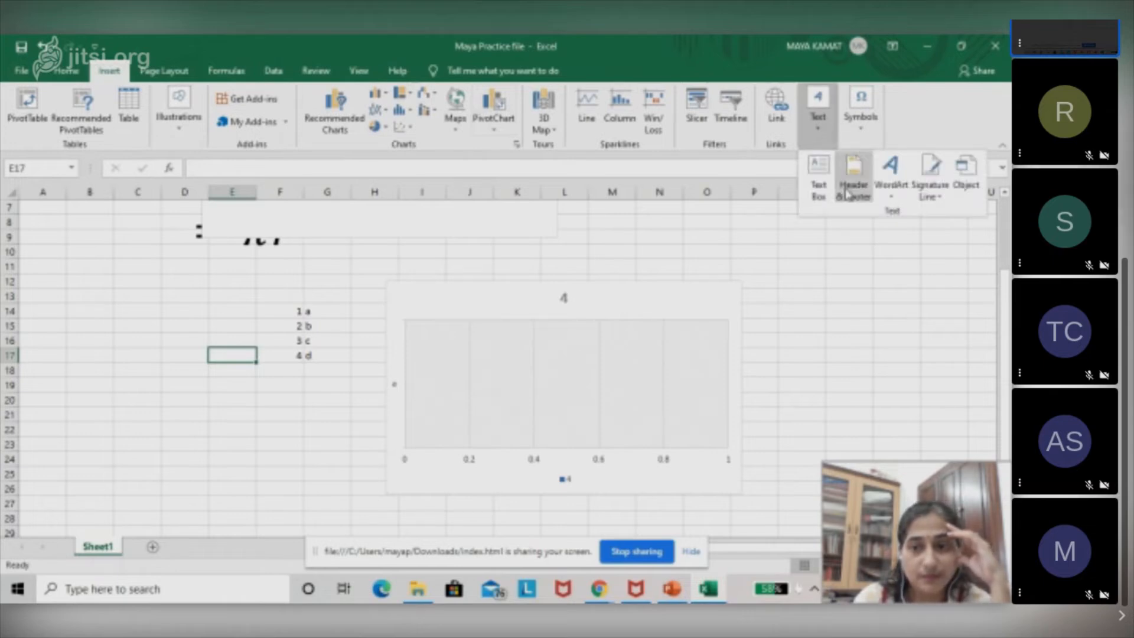
{"action": "left_click", "coordinate": [901, 198]}
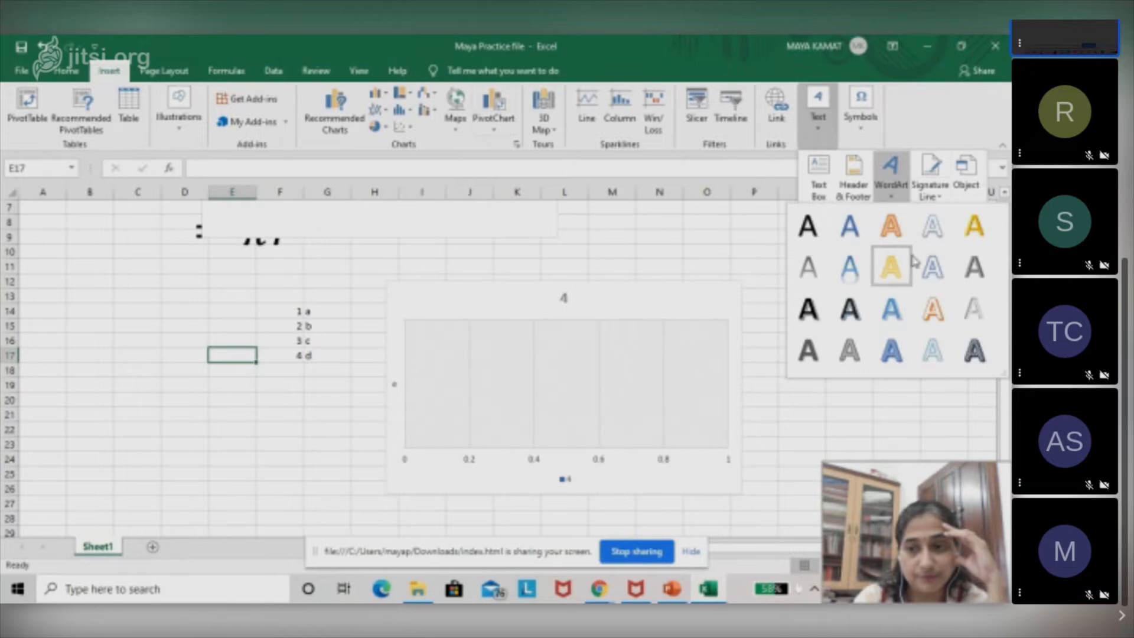
{"action": "left_click", "coordinate": [850, 271]}
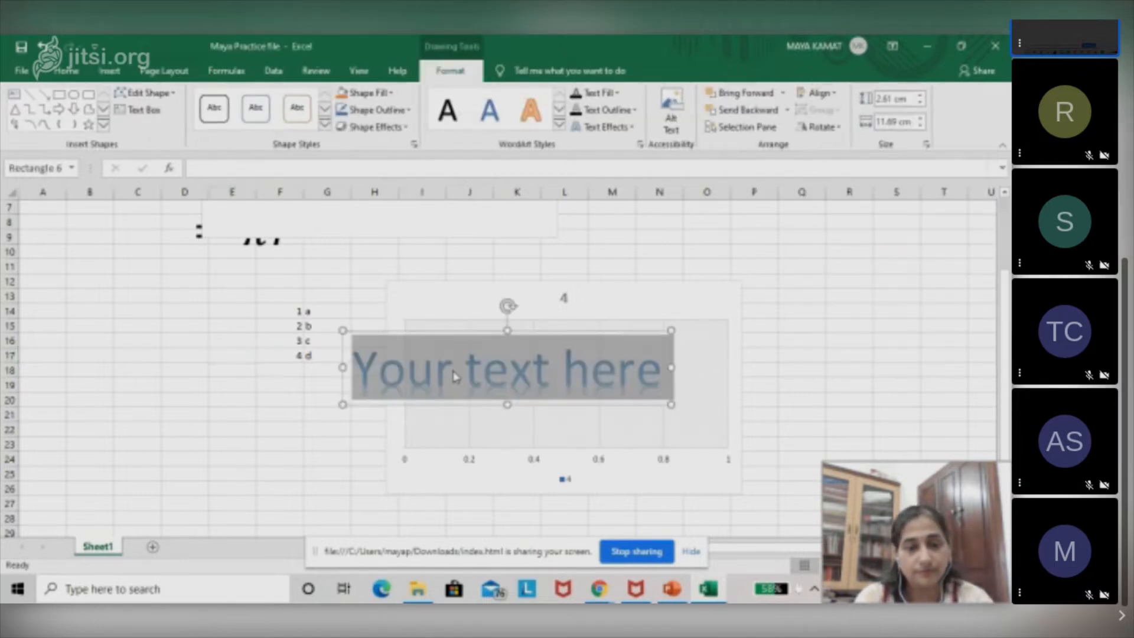
{"action": "type", "text": "Maya"}
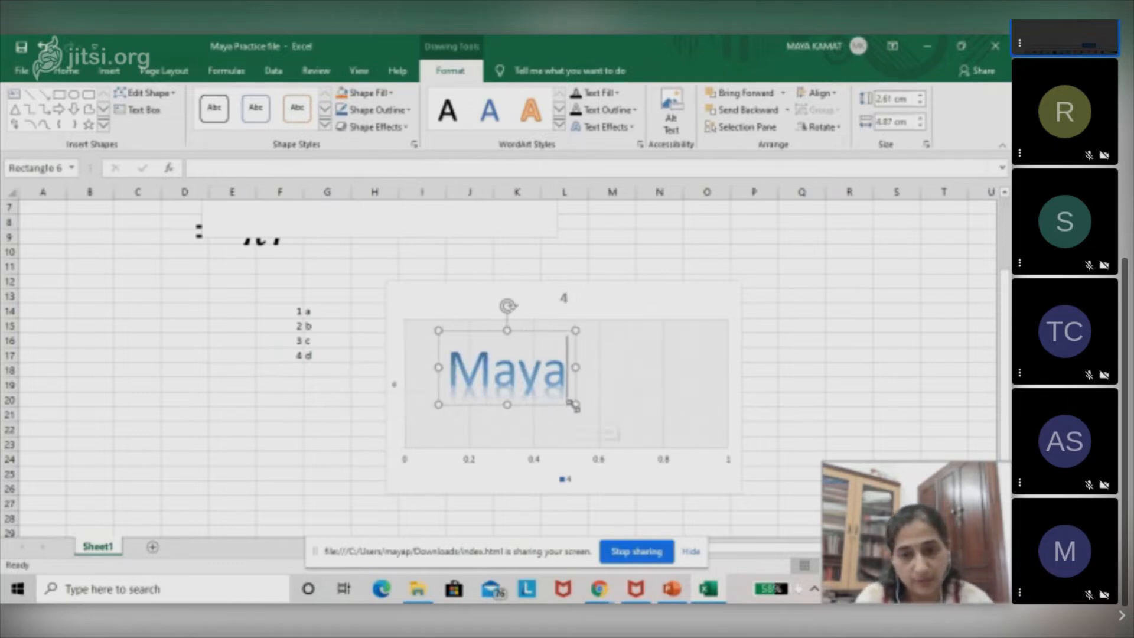
{"action": "left_click_drag", "start_coordinate": [573, 404], "coordinate": [573, 400]}
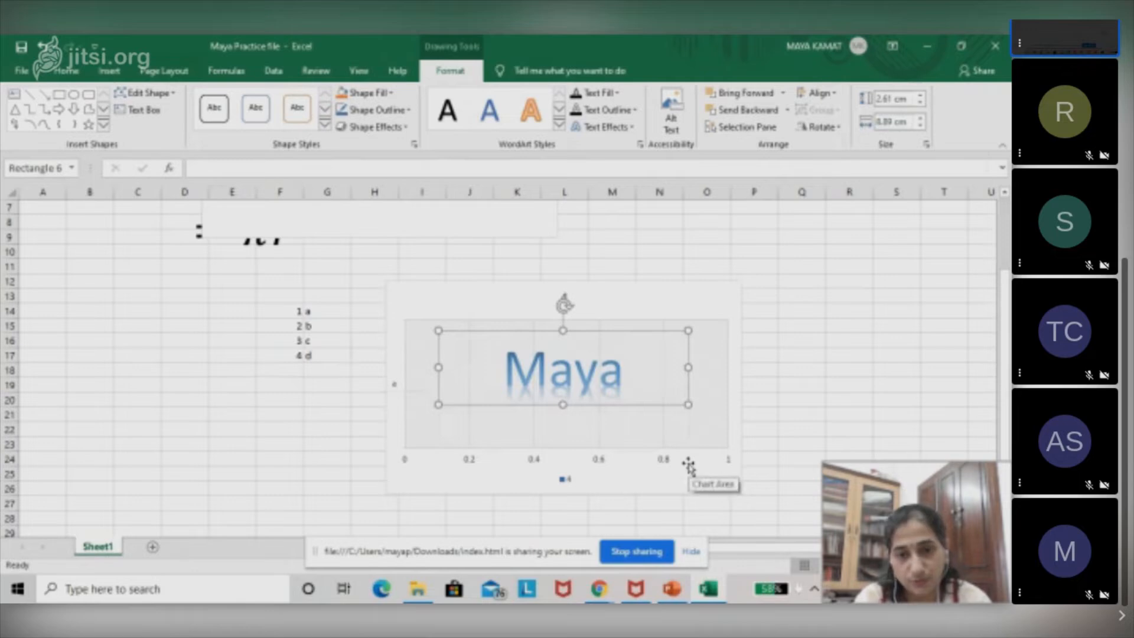
Delete the WordArt name and the chart beside the data in F14:G17.
{"action": "key", "text": "Delete"}
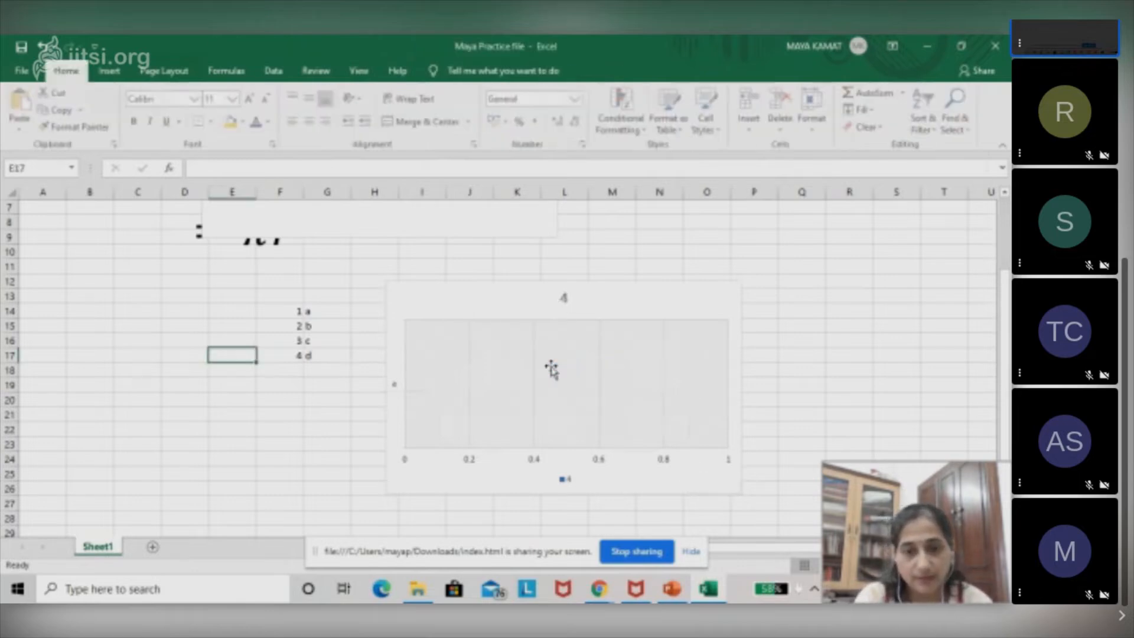
{"action": "left_click", "coordinate": [427, 304]}
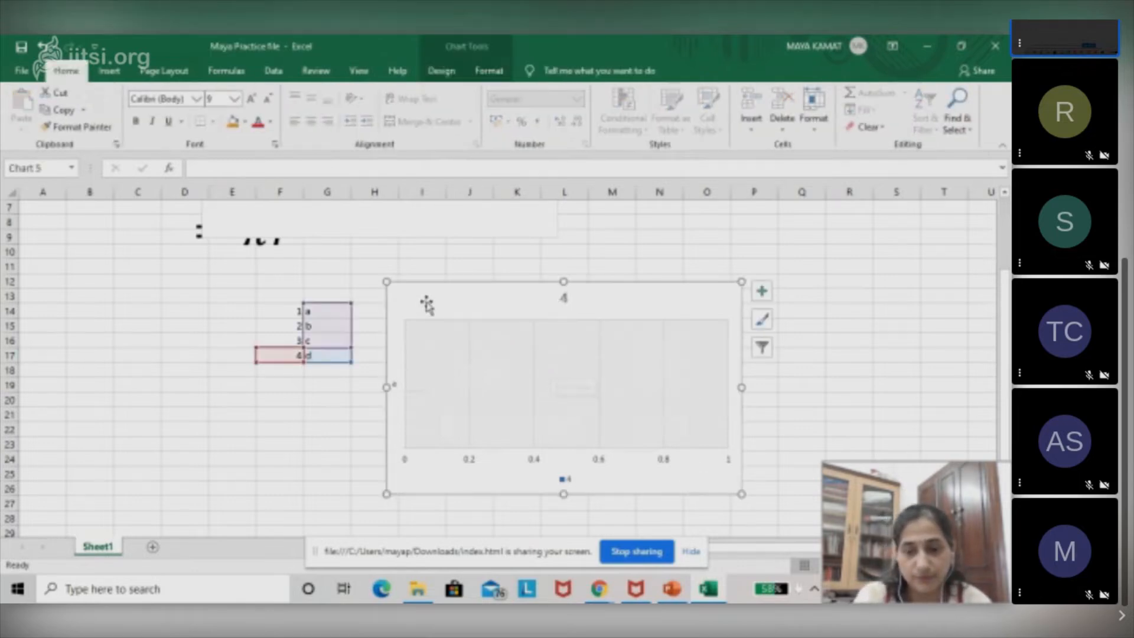
{"action": "key", "text": "Delete"}
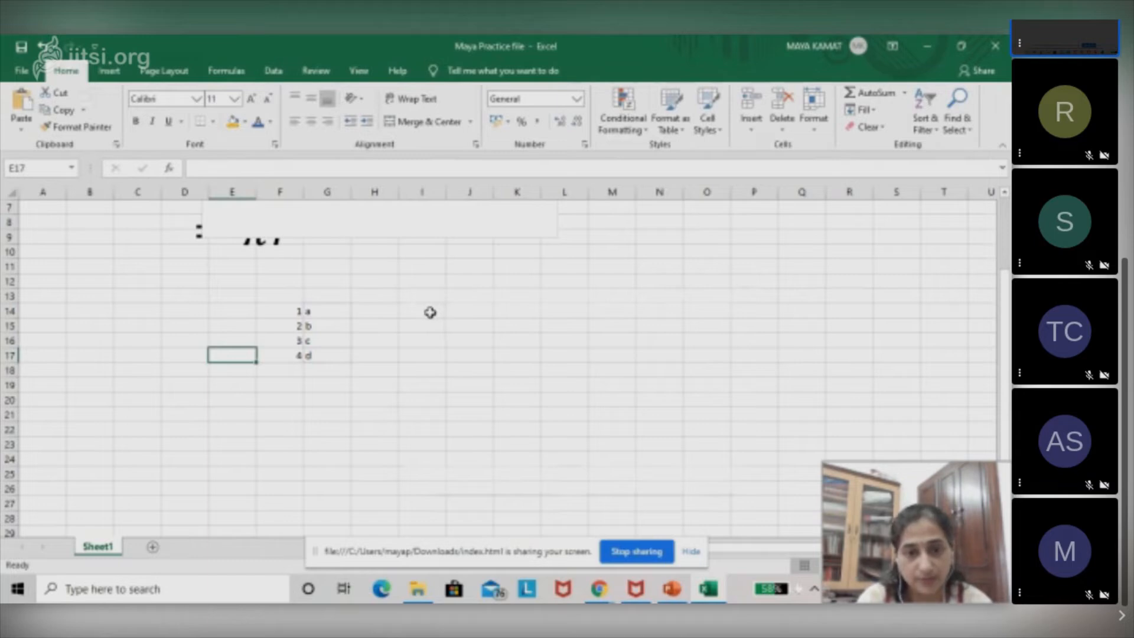
Insert the teacher's first name as WordArt in the blue reflected style and widen its box to about 9.24 cm.
{"action": "left_click", "coordinate": [430, 312]}
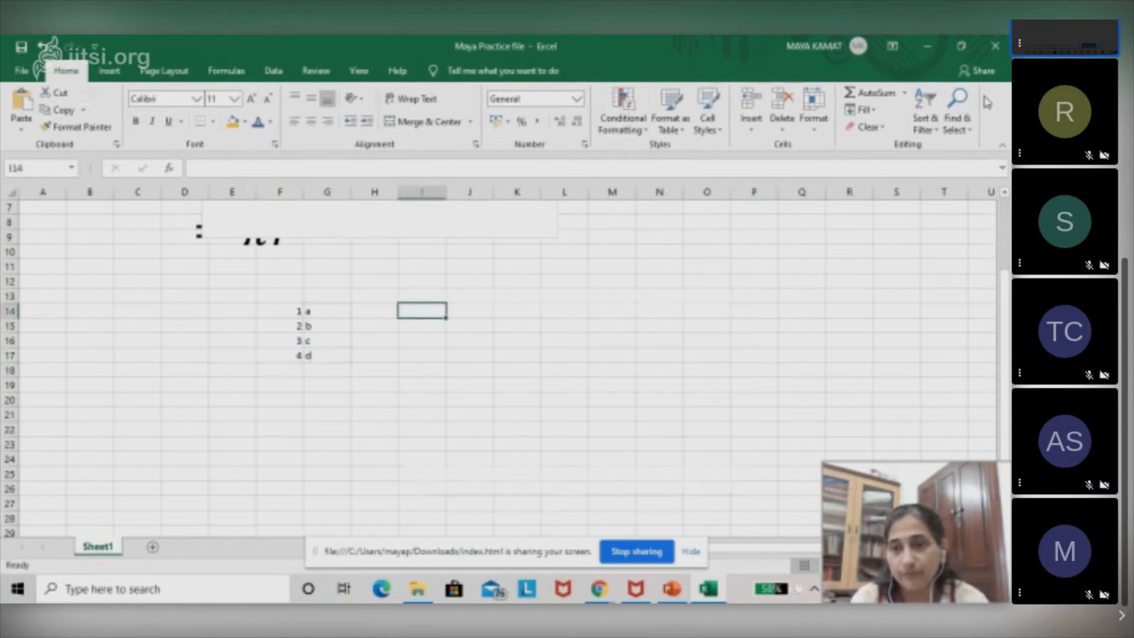
{"action": "left_click", "coordinate": [110, 71]}
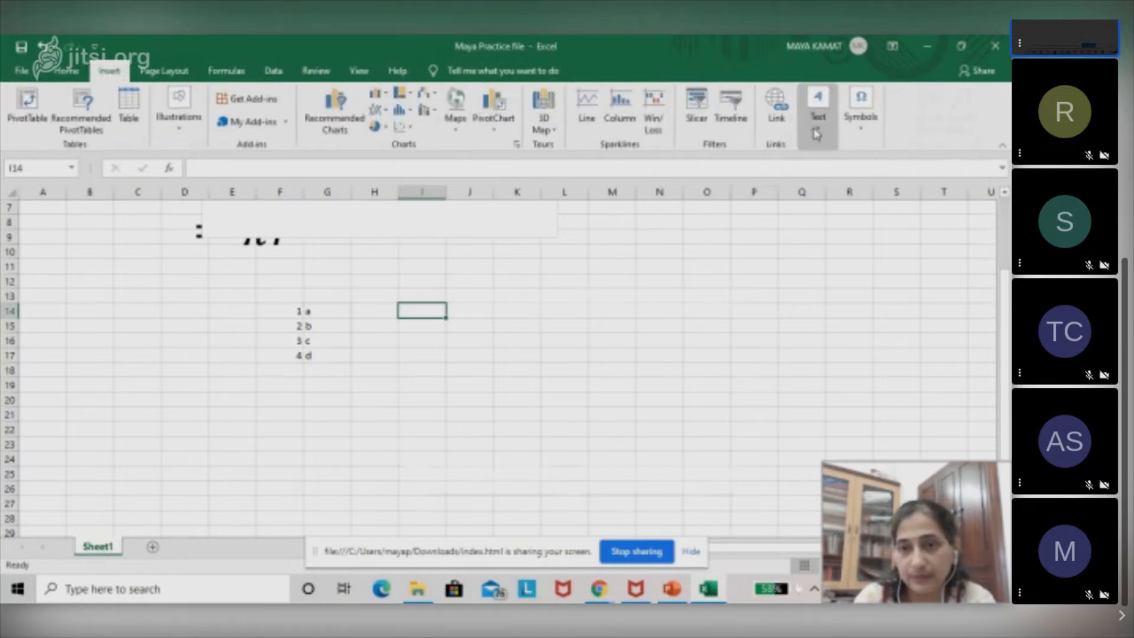
{"action": "left_click", "coordinate": [818, 109]}
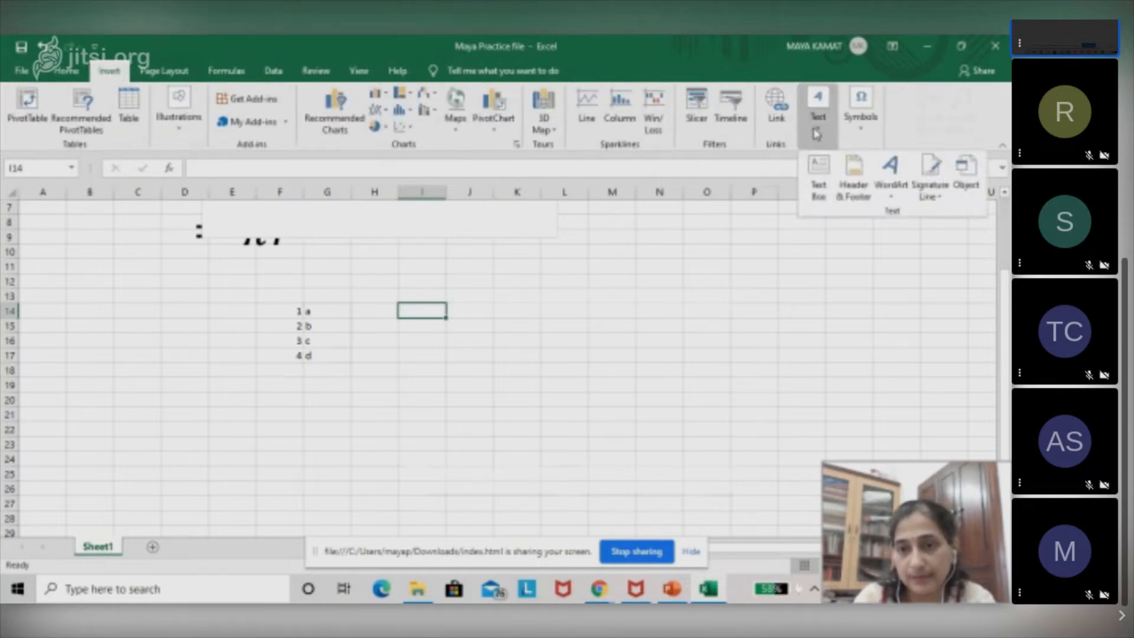
{"action": "left_click", "coordinate": [889, 189]}
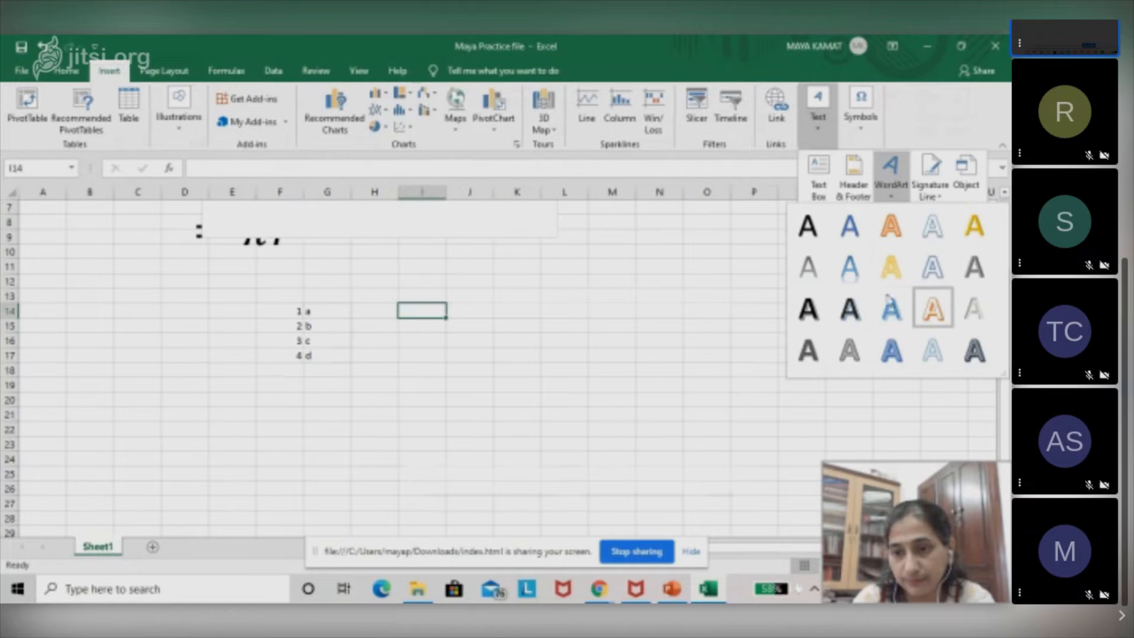
{"action": "left_click", "coordinate": [850, 267]}
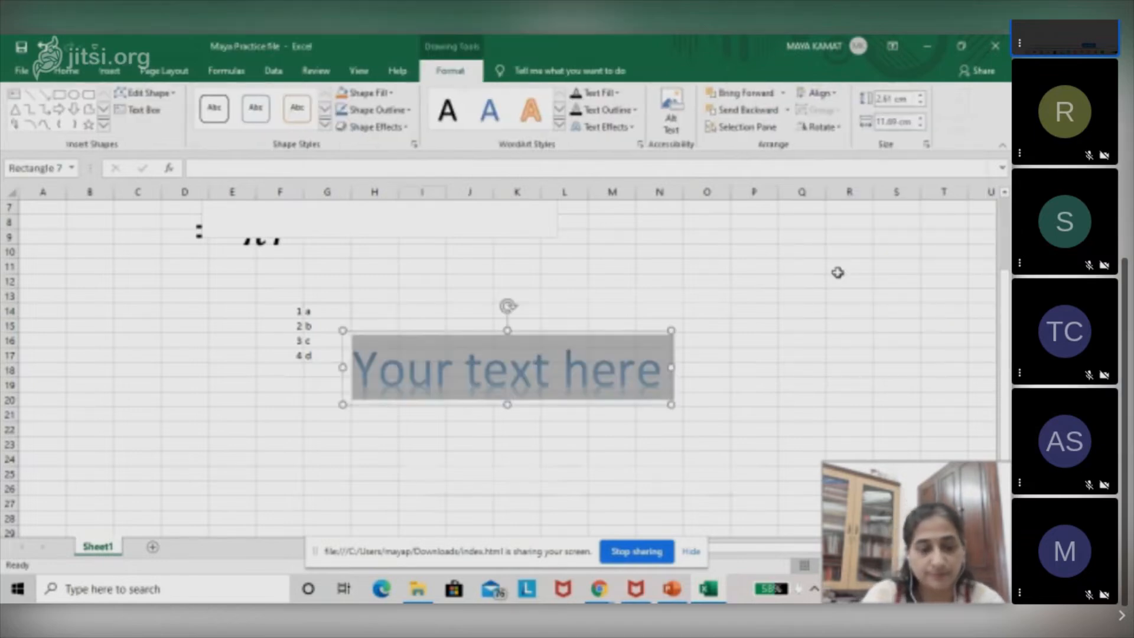
{"action": "type", "text": "Maya"}
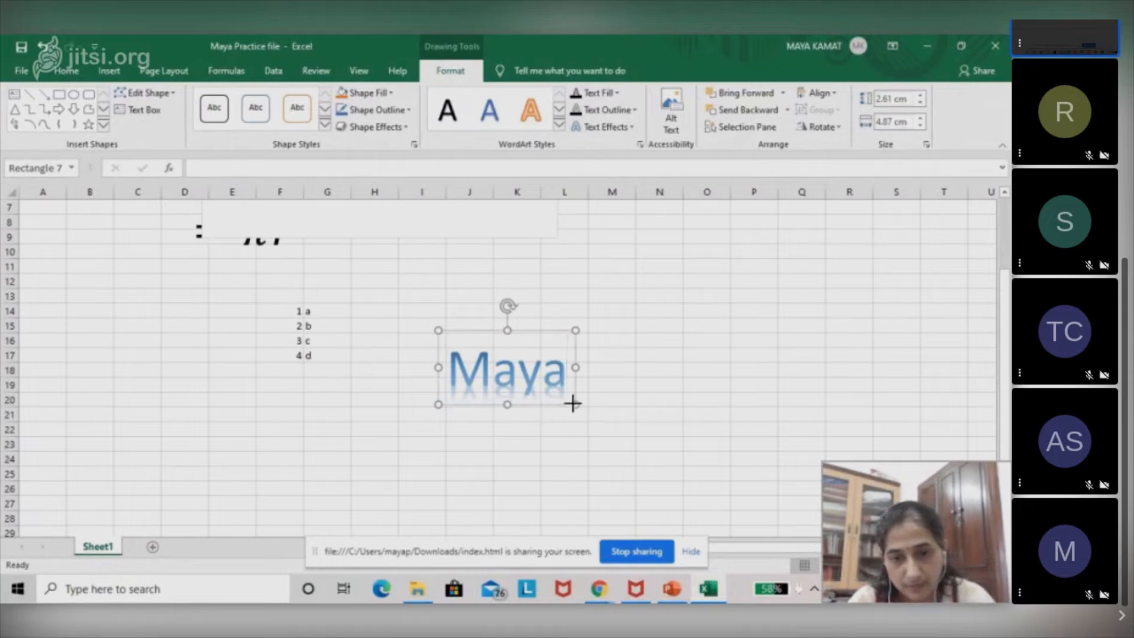
{"action": "left_click_drag", "start_coordinate": [573, 404], "coordinate": [698, 436]}
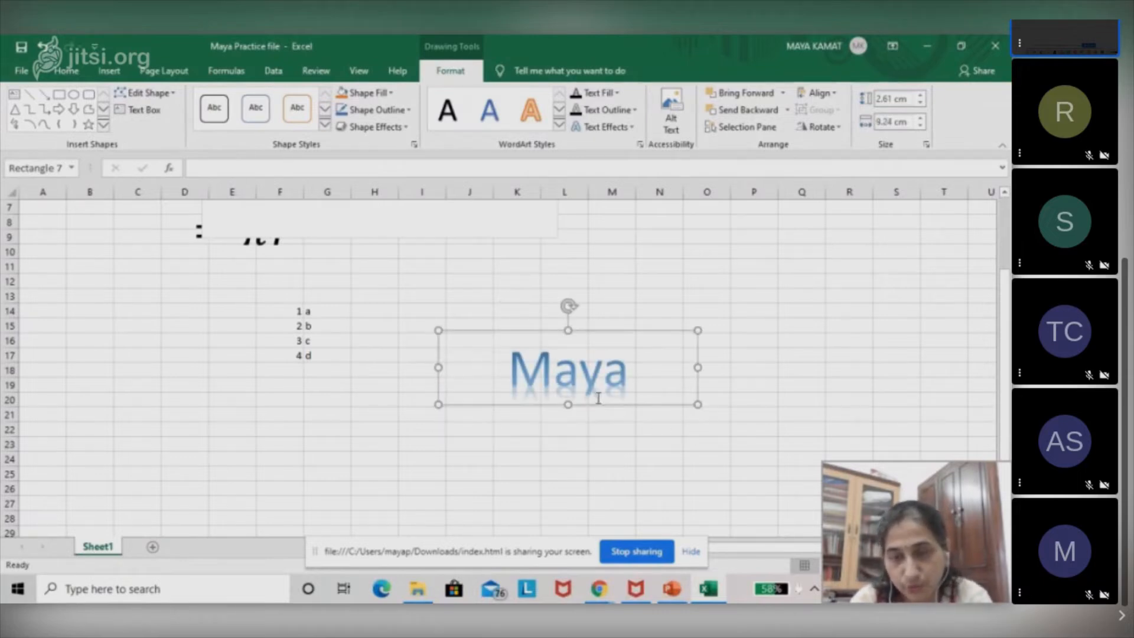
Change the WordArt name's style to the solid gold one, after trying the light blue outlined style.
{"action": "left_click", "coordinate": [559, 126]}
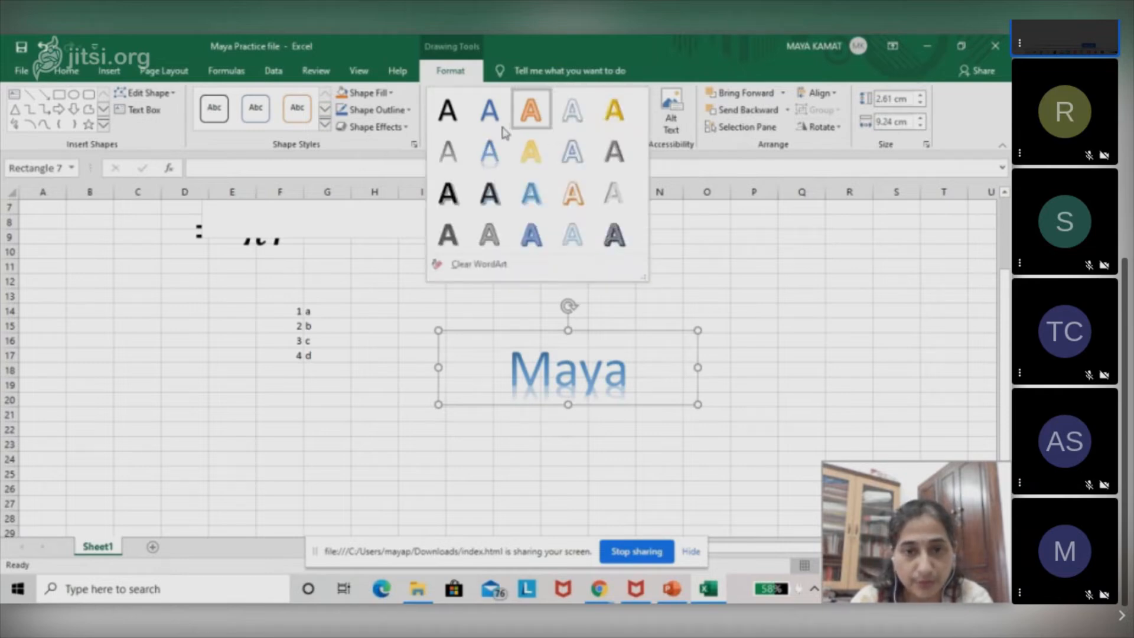
{"action": "left_click", "coordinate": [576, 121]}
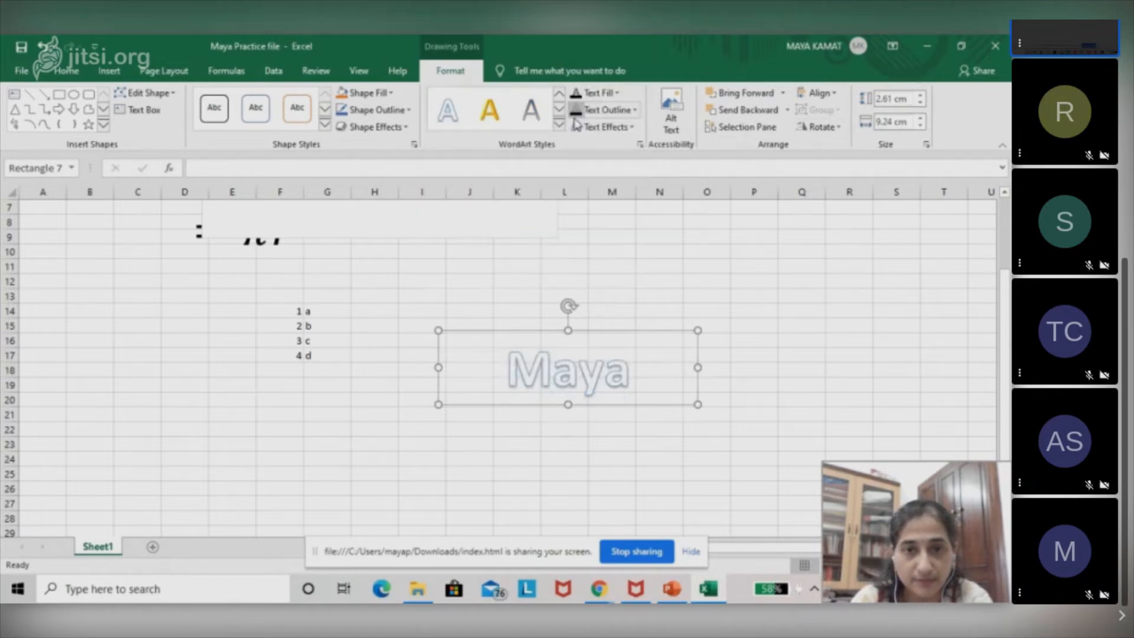
{"action": "left_click", "coordinate": [498, 124]}
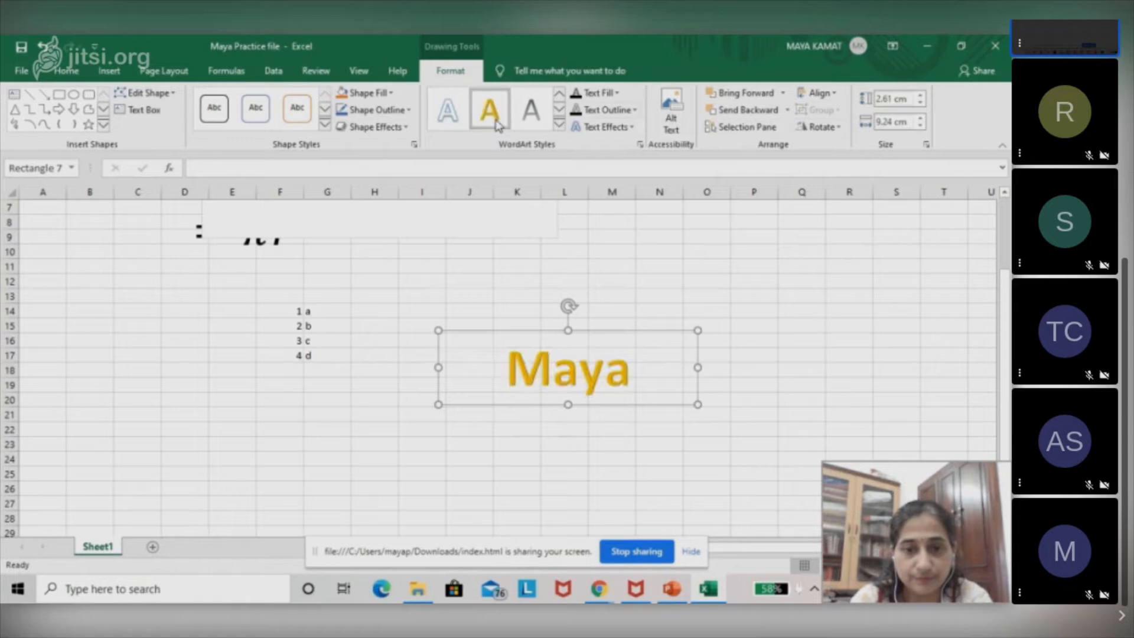
Set the WordArt name's text fill to a custom blue with RGB 30, 53, 226.
{"action": "left_click", "coordinate": [617, 94]}
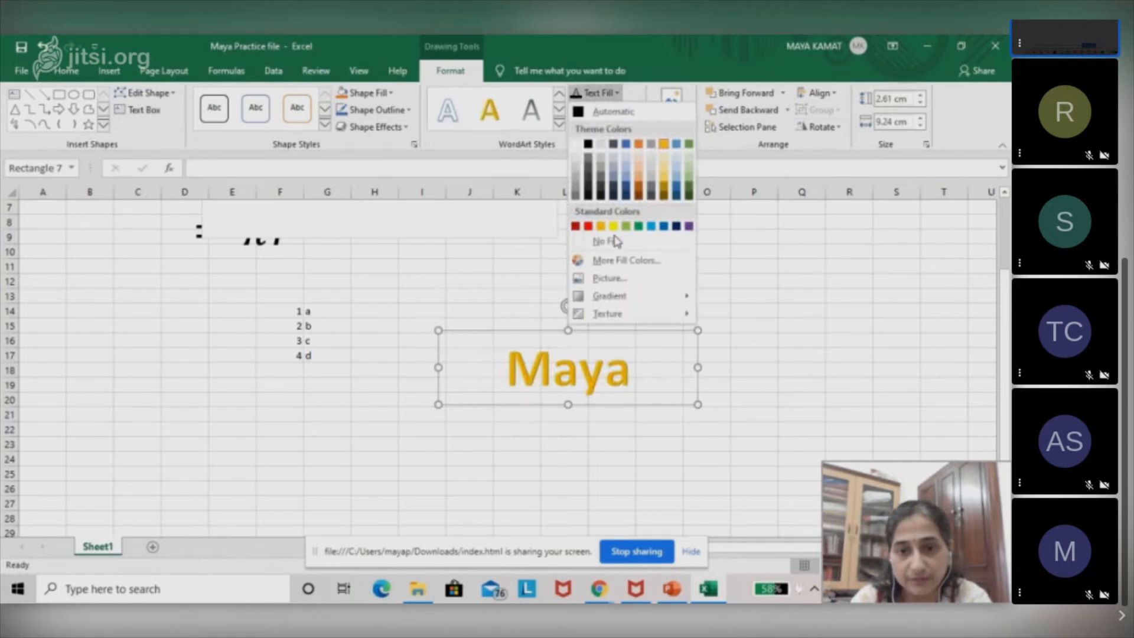
{"action": "left_click", "coordinate": [610, 261]}
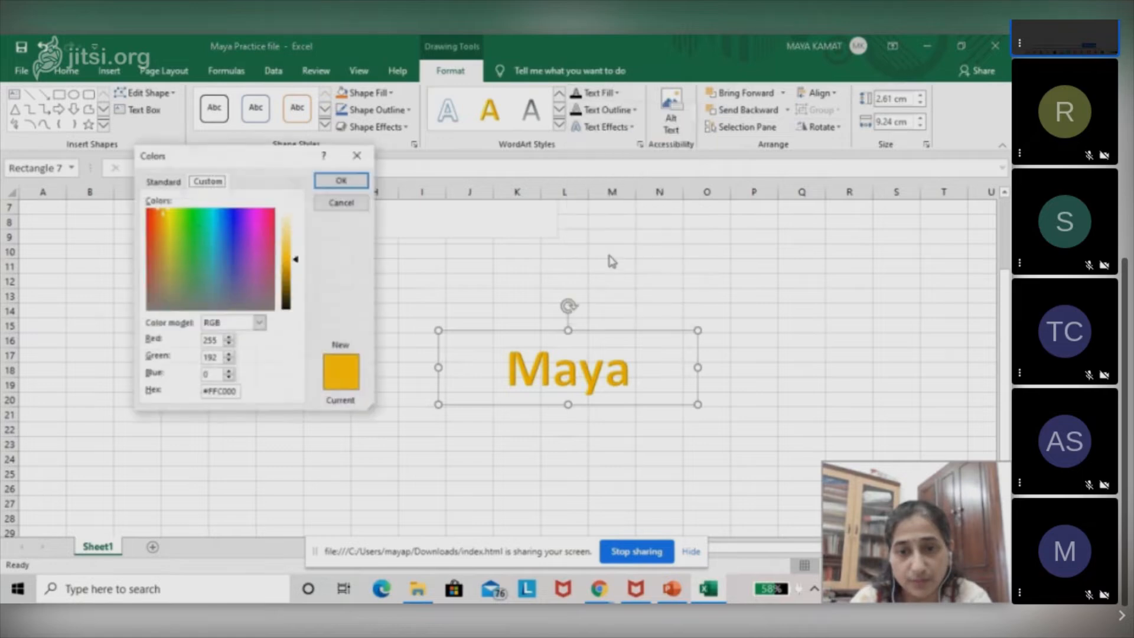
{"action": "left_click", "coordinate": [229, 232]}
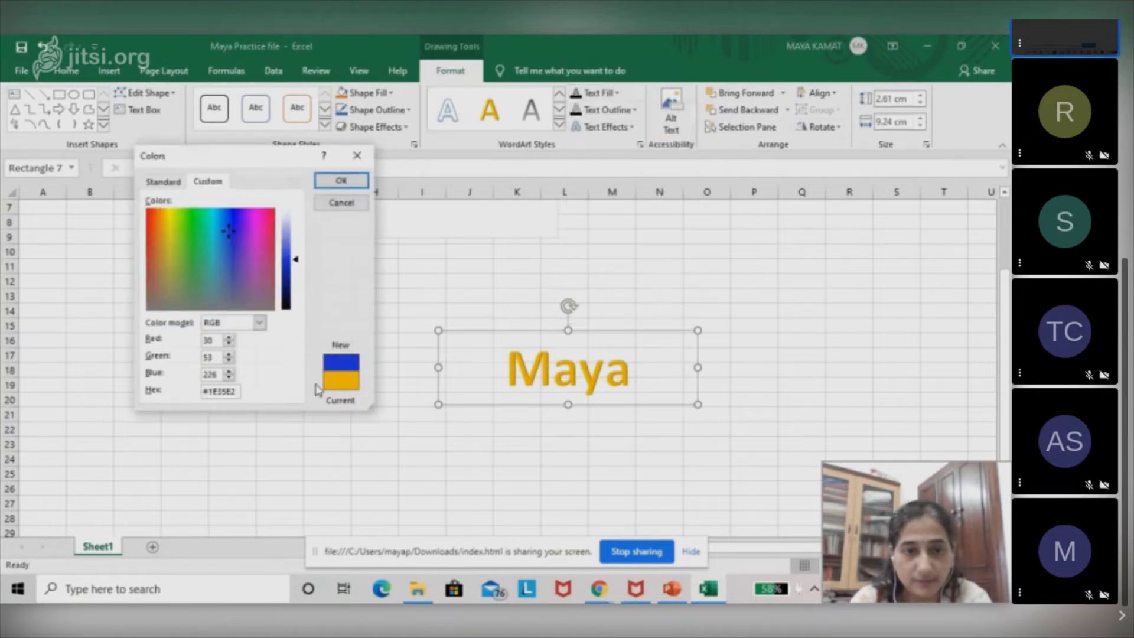
{"action": "left_click", "coordinate": [340, 180]}
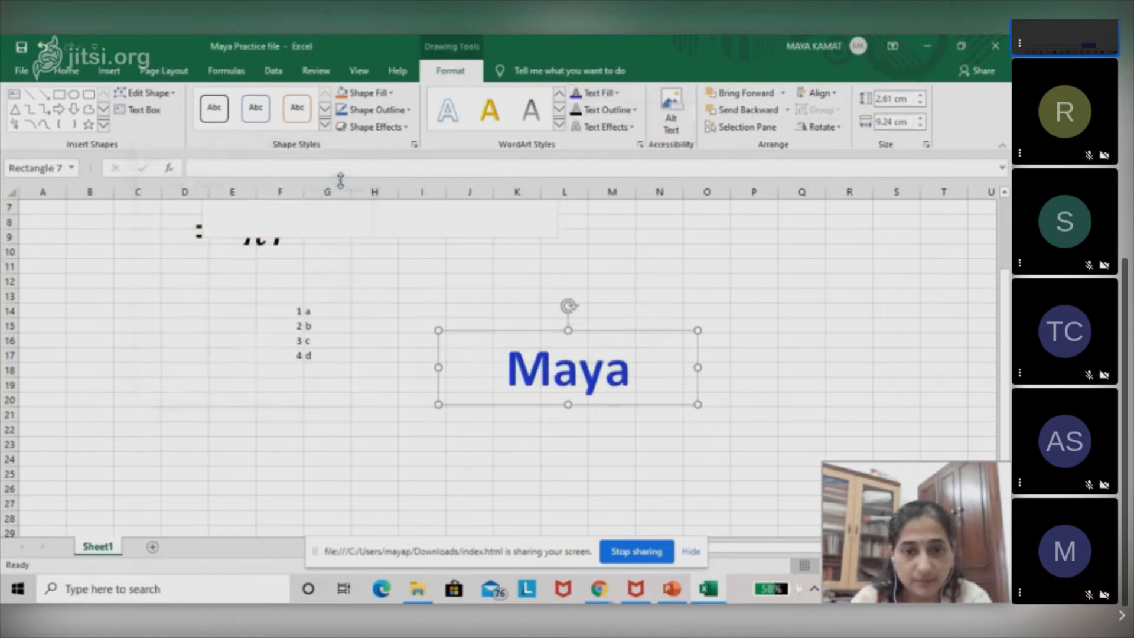
Add a reflection text effect to the WordArt name, using the middle variation in the third row.
{"action": "left_click", "coordinate": [617, 128]}
{"action": "mouse_move", "coordinate": [620, 192]}
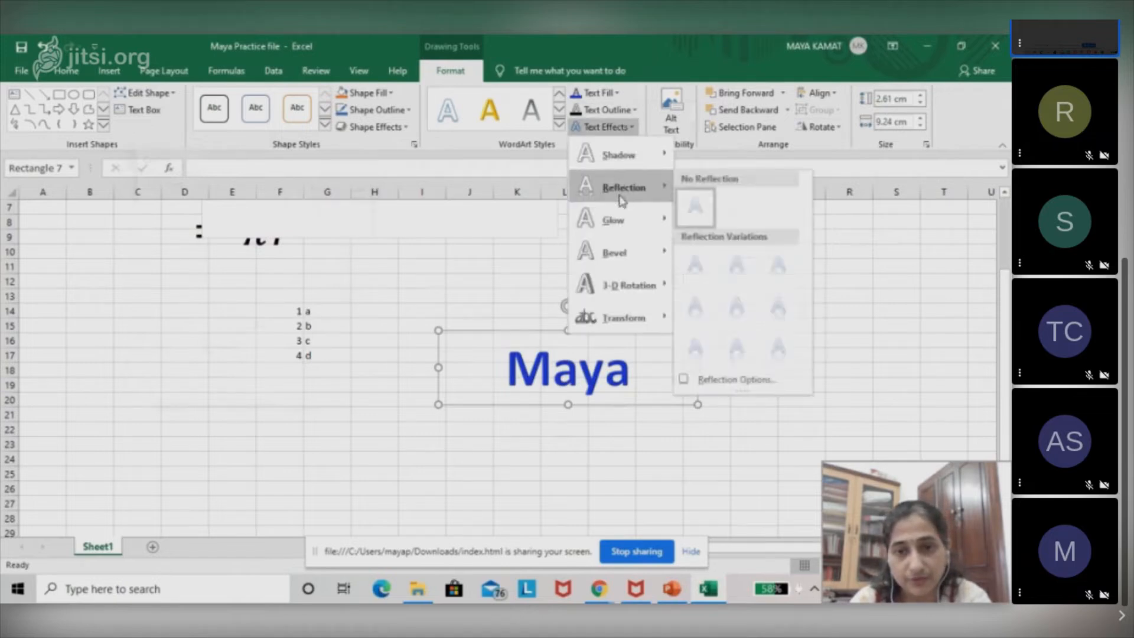
{"action": "left_click", "coordinate": [747, 336]}
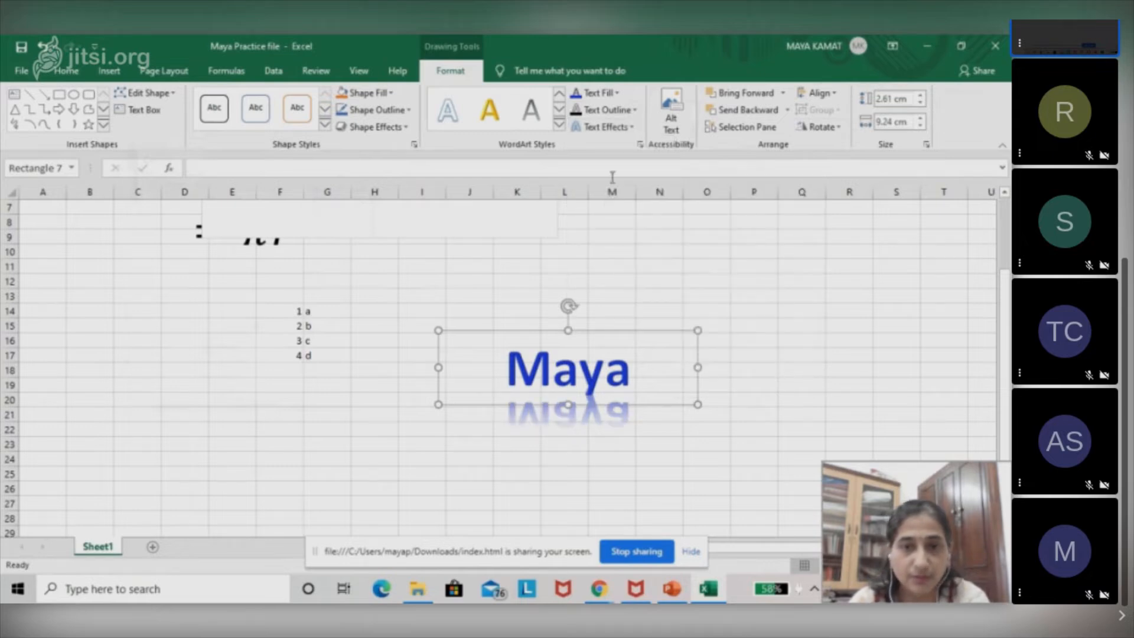
Fill the WordArt name's text with a picture, using the three overlapping circles icon from the Analytics category.
{"action": "left_click", "coordinate": [605, 97]}
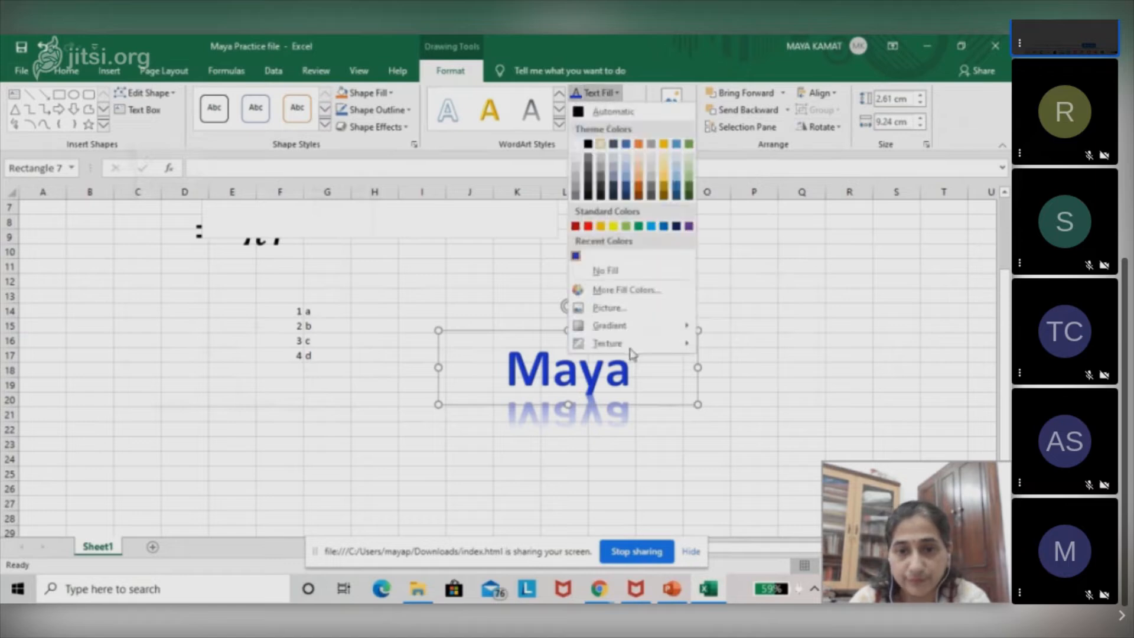
{"action": "left_click", "coordinate": [629, 315]}
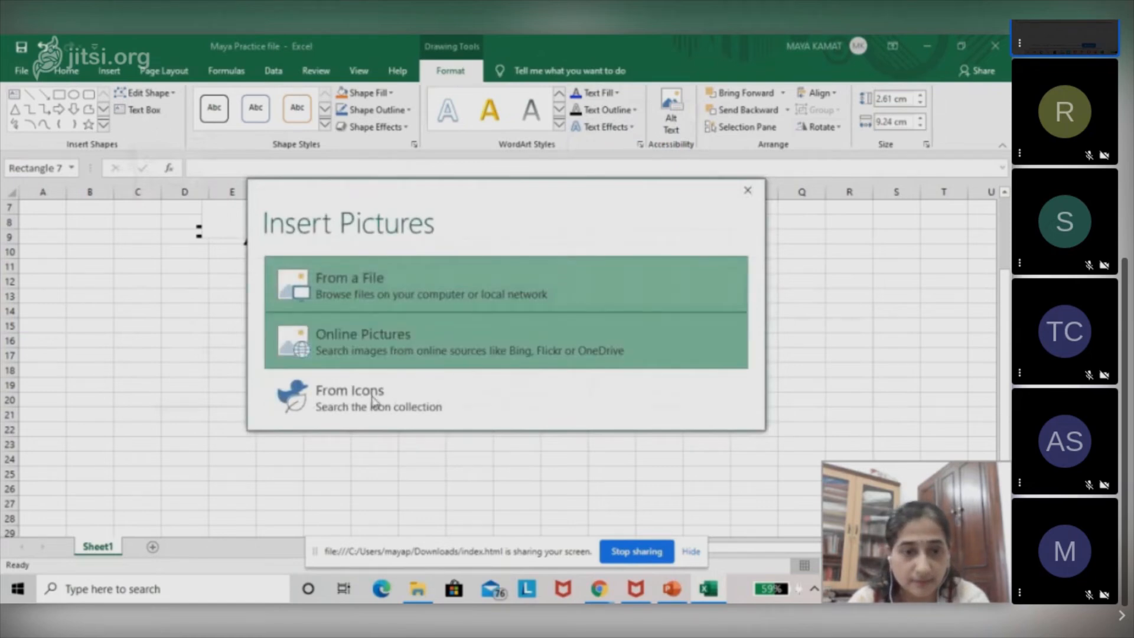
{"action": "left_click", "coordinate": [366, 416]}
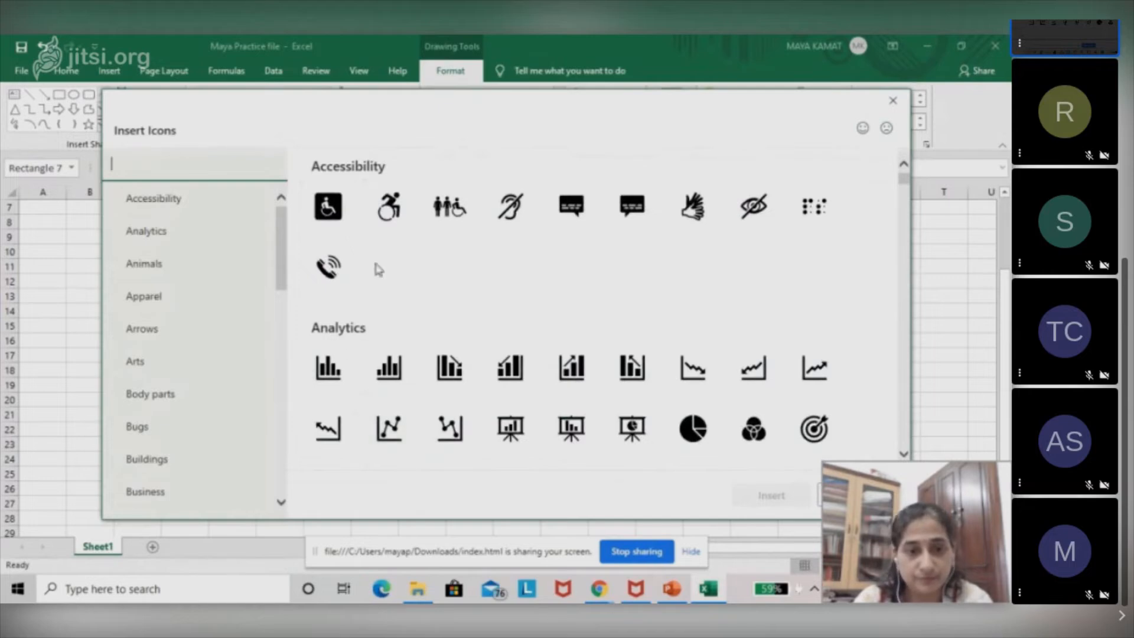
{"action": "left_click", "coordinate": [763, 431]}
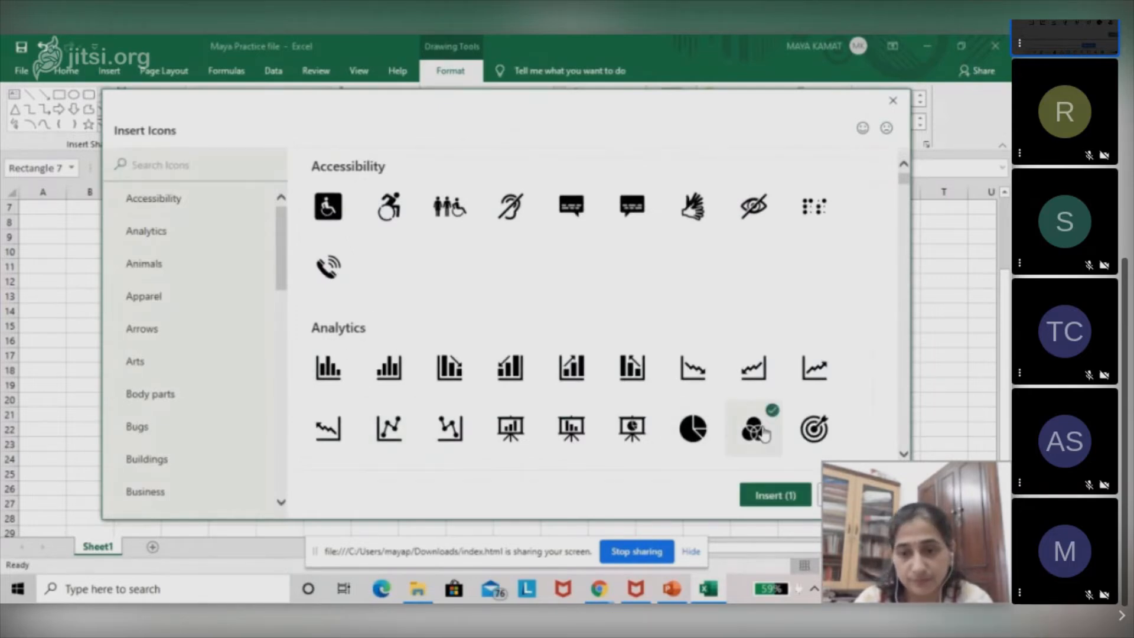
{"action": "left_click", "coordinate": [774, 497]}
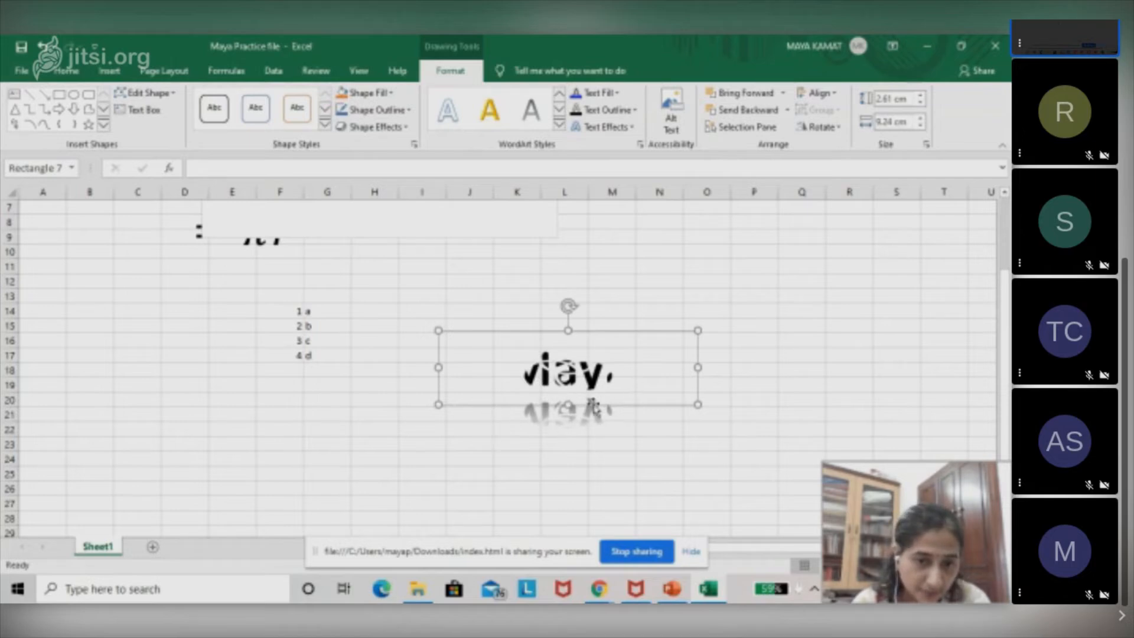
{"action": "left_click", "coordinate": [617, 95]}
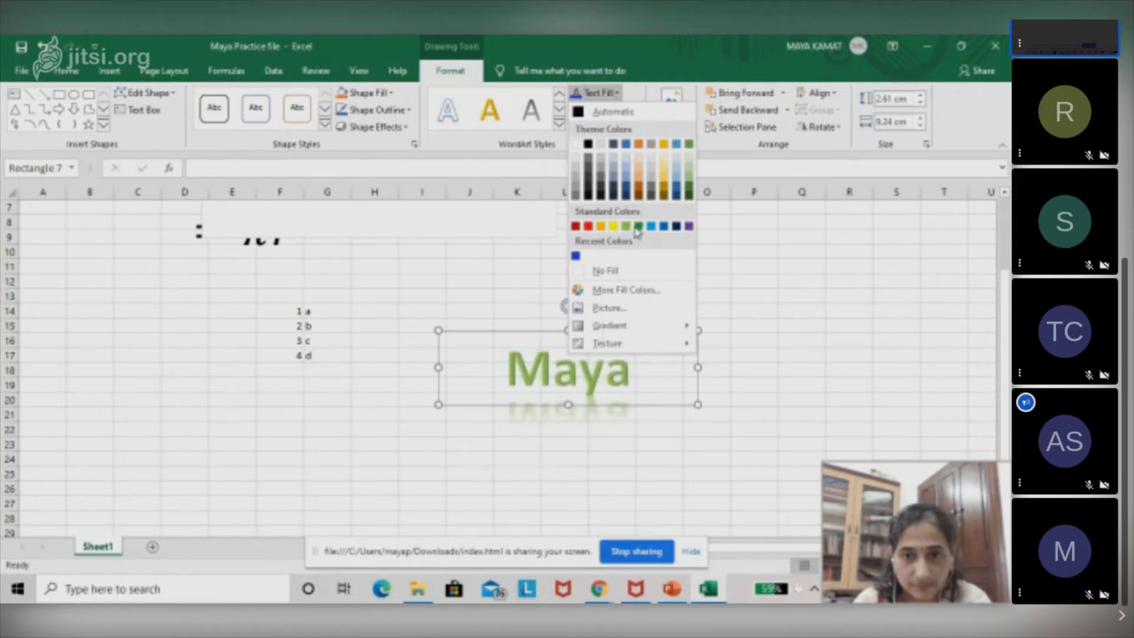
{"action": "left_click", "coordinate": [623, 290]}
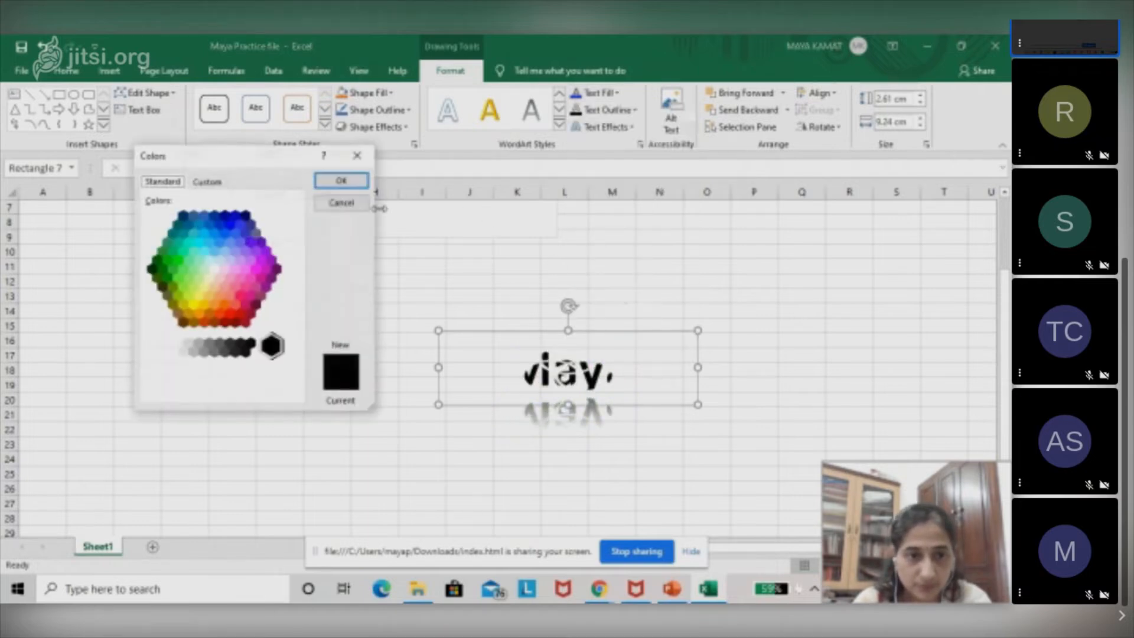
{"action": "left_click", "coordinate": [361, 203]}
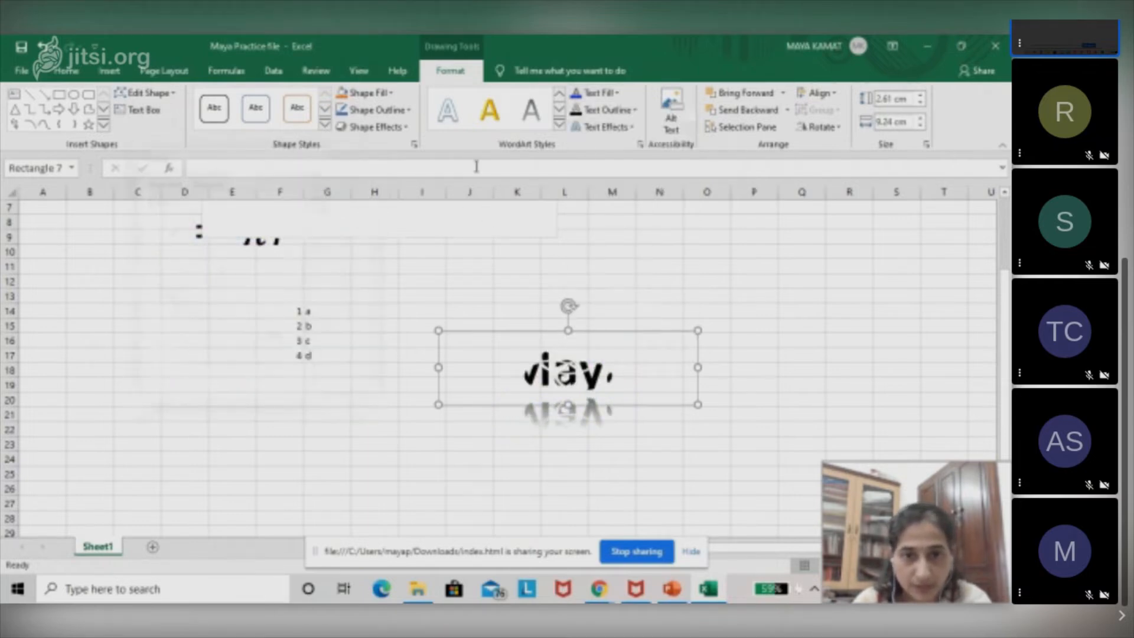
Replace the WordArt name's picture fill with Analytics icons, choosing the rising bar chart and the target.
{"action": "left_click", "coordinate": [603, 100]}
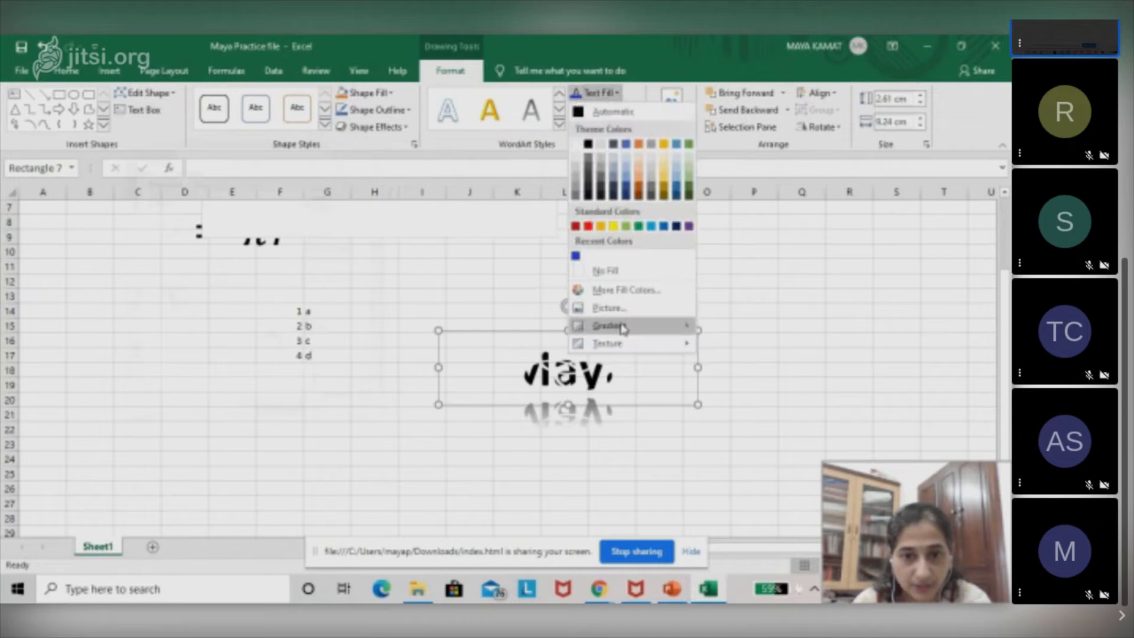
{"action": "mouse_move", "coordinate": [616, 349]}
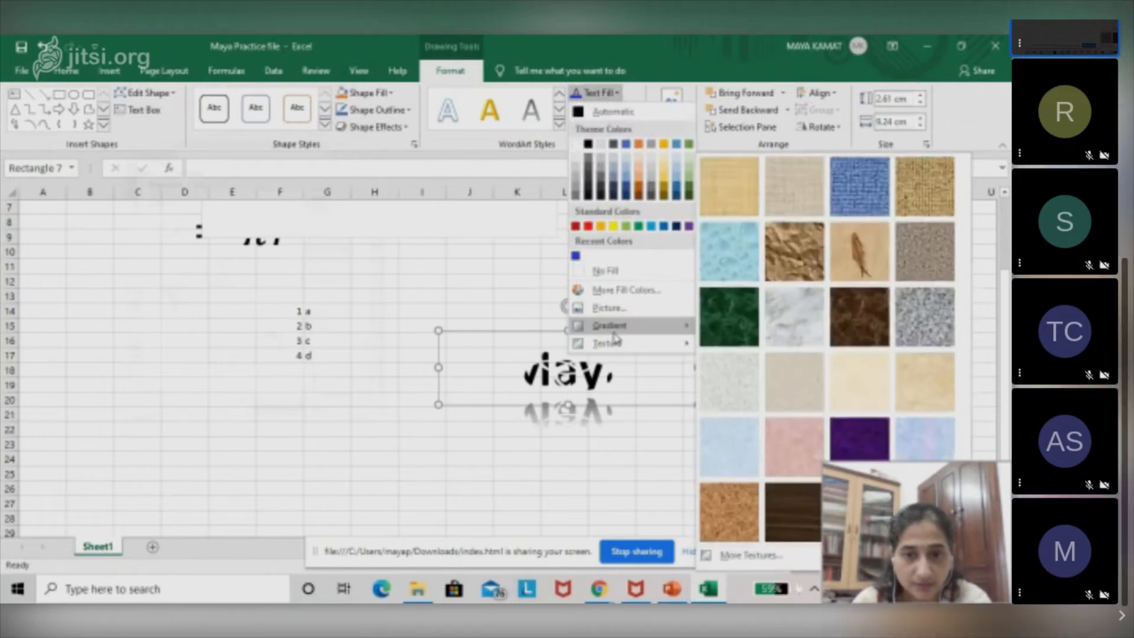
{"action": "left_click", "coordinate": [610, 308]}
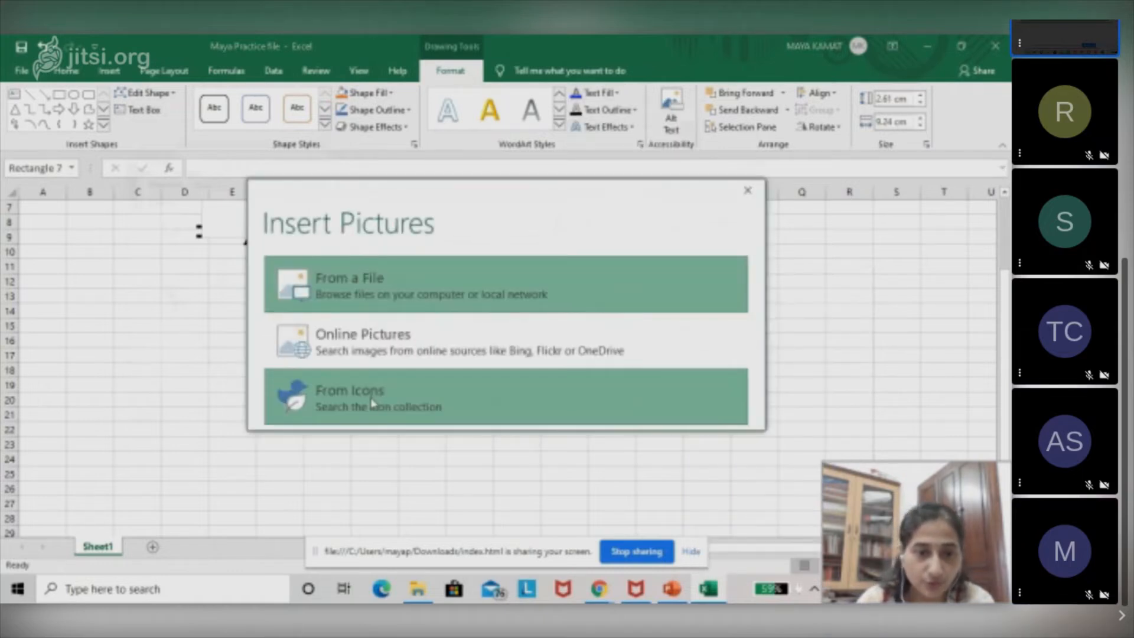
{"action": "left_click", "coordinate": [372, 403]}
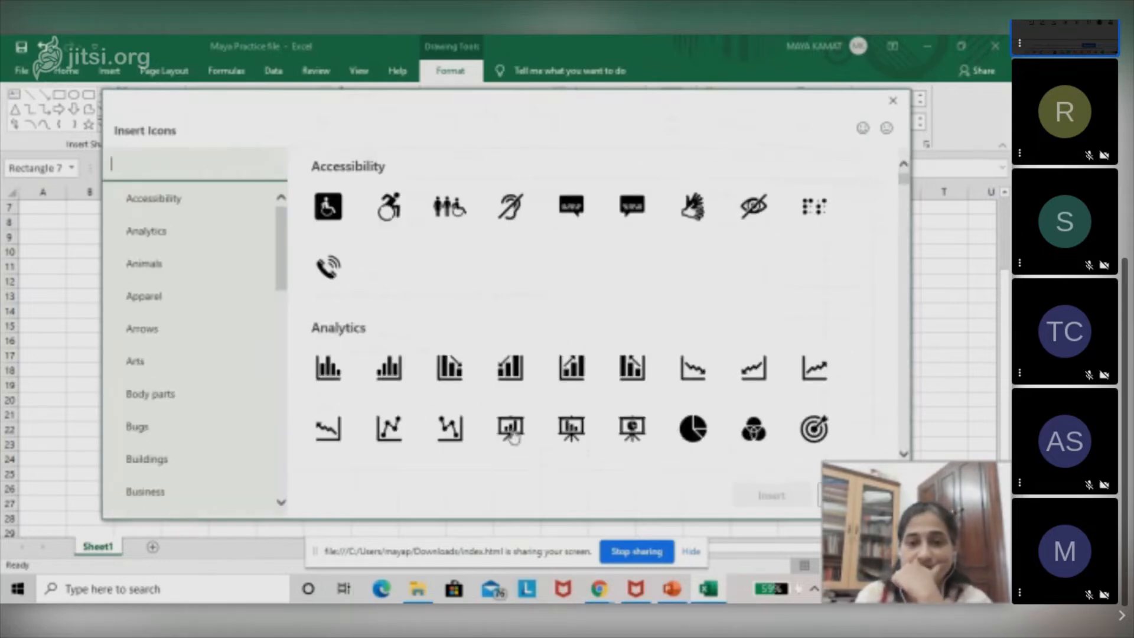
{"action": "left_click", "coordinate": [508, 395]}
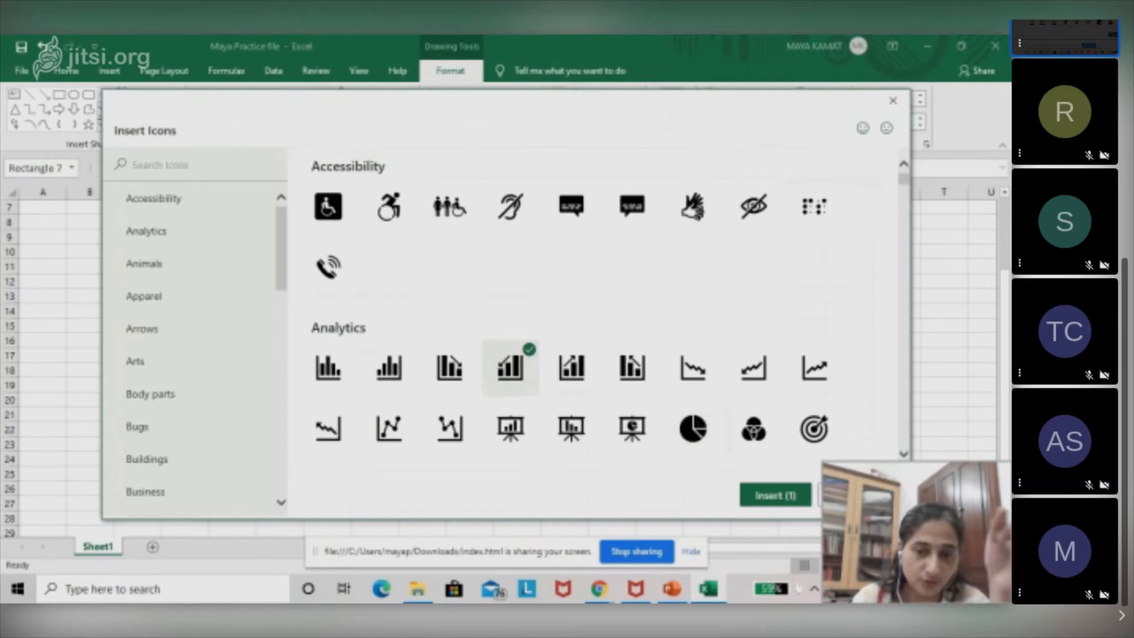
{"action": "left_click", "coordinate": [834, 430]}
{"action": "left_click", "coordinate": [755, 498]}
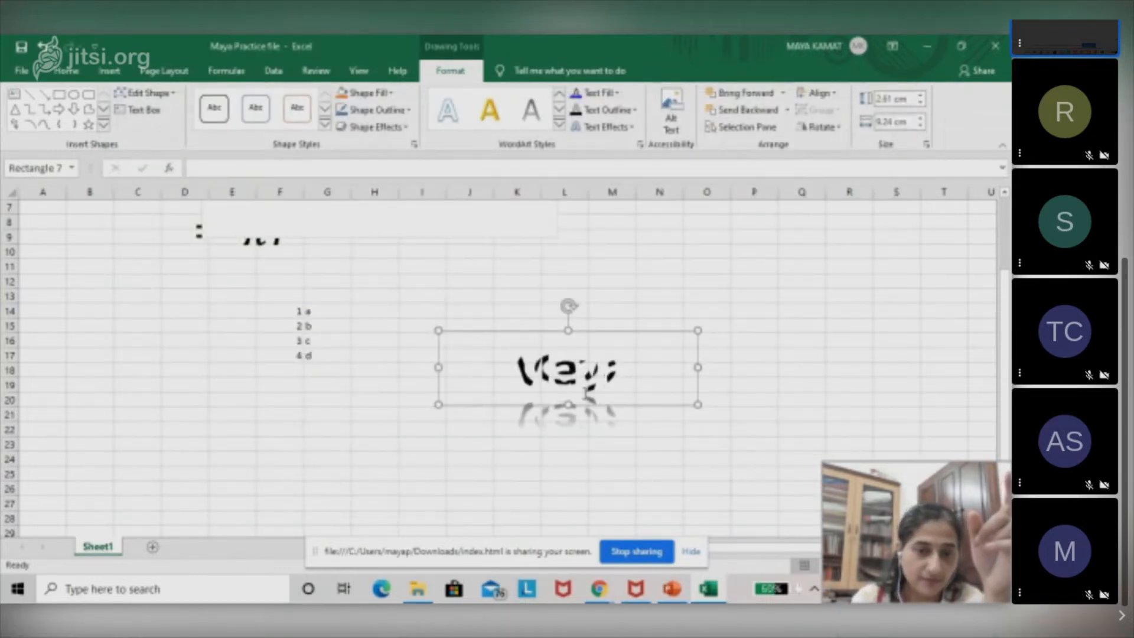
Fill the WordArt name's text with the pale blue and pink texture at the end of the fifth row.
{"action": "left_click", "coordinate": [603, 95]}
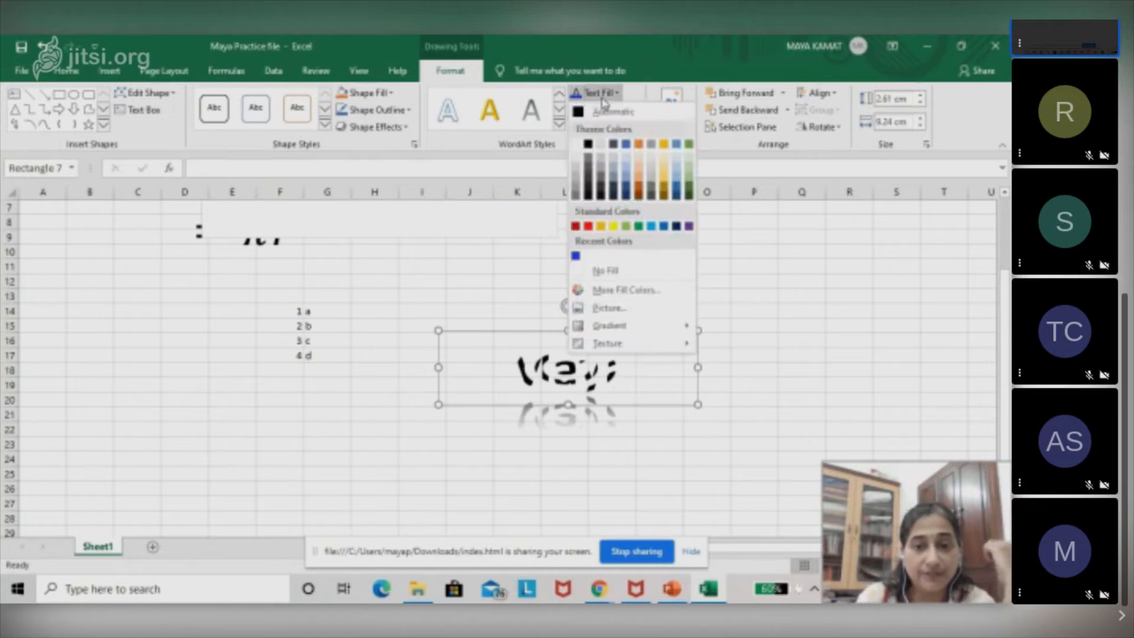
{"action": "mouse_move", "coordinate": [603, 344]}
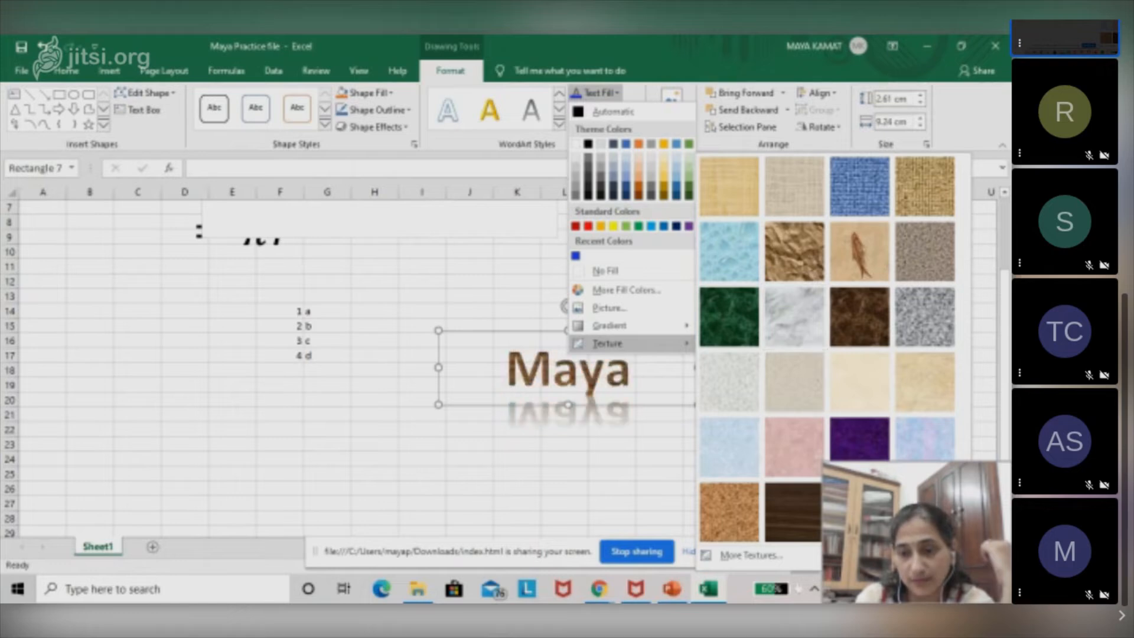
{"action": "left_click", "coordinate": [925, 438]}
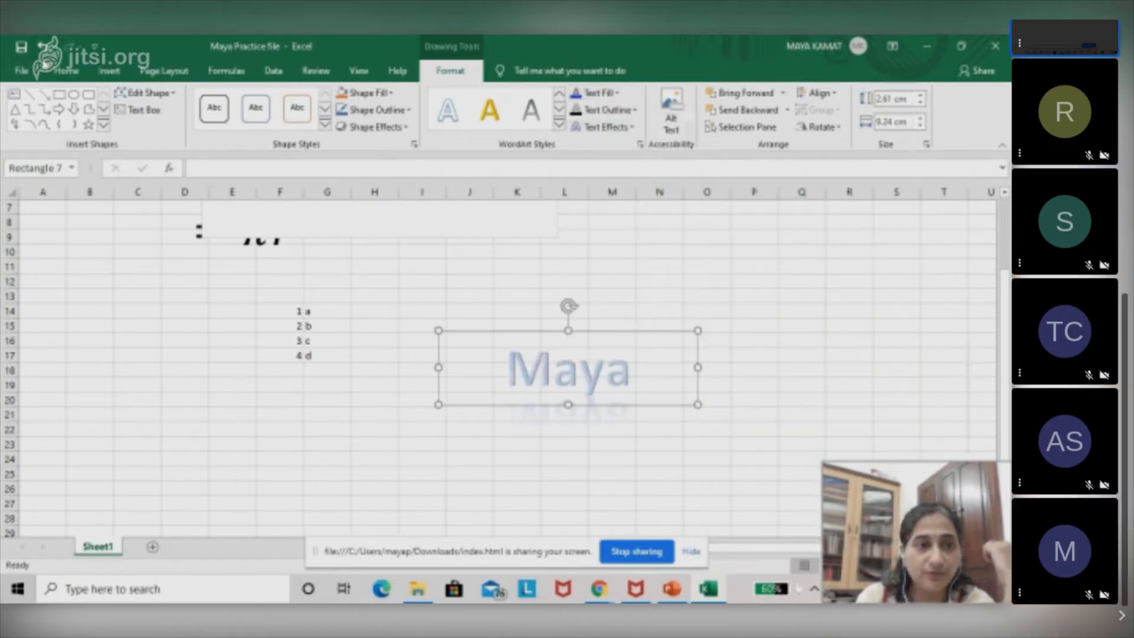
Increase the WordArt name's font size to 96.
{"action": "left_click", "coordinate": [78, 76]}
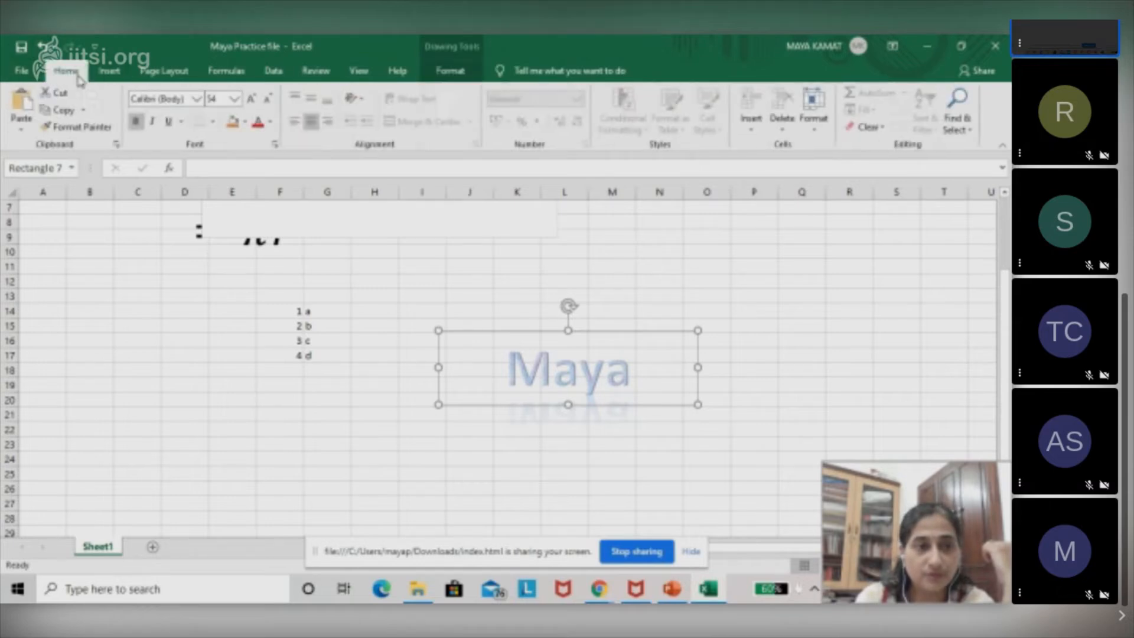
{"action": "left_click", "coordinate": [252, 105]}
{"action": "left_click", "coordinate": [253, 105]}
{"action": "left_click", "coordinate": [252, 105]}
{"action": "left_click", "coordinate": [253, 105]}
{"action": "left_click", "coordinate": [252, 105]}
{"action": "left_click", "coordinate": [252, 105]}
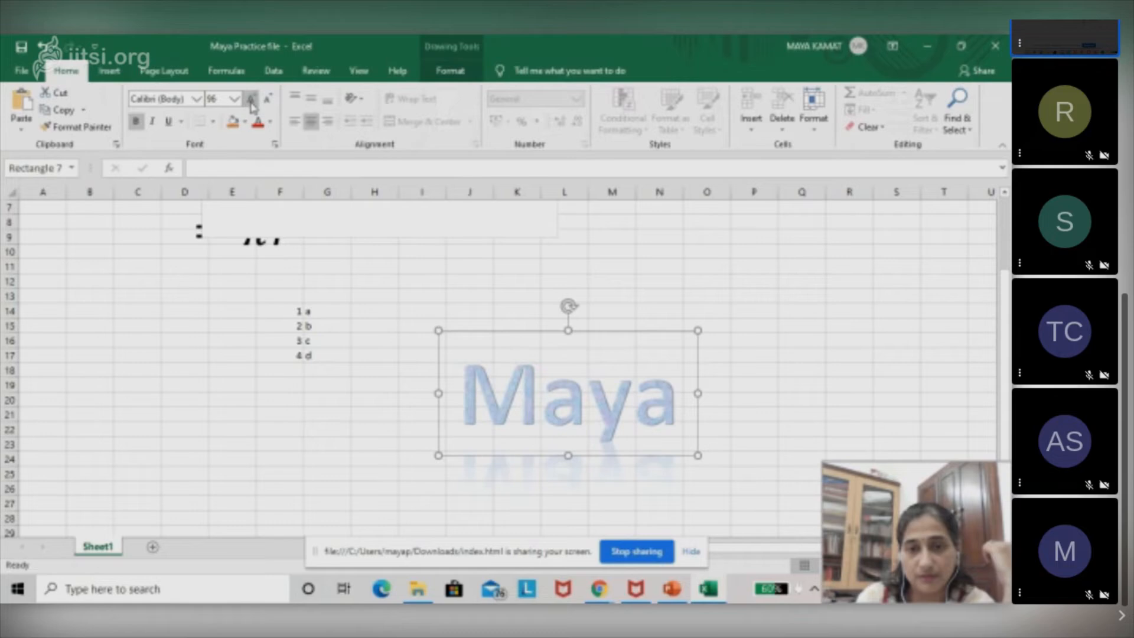
Examine the selected WordArt name and the gallery of WordArt styles, and view the file start page.
{"action": "left_click", "coordinate": [466, 173]}
{"action": "left_click", "coordinate": [108, 75]}
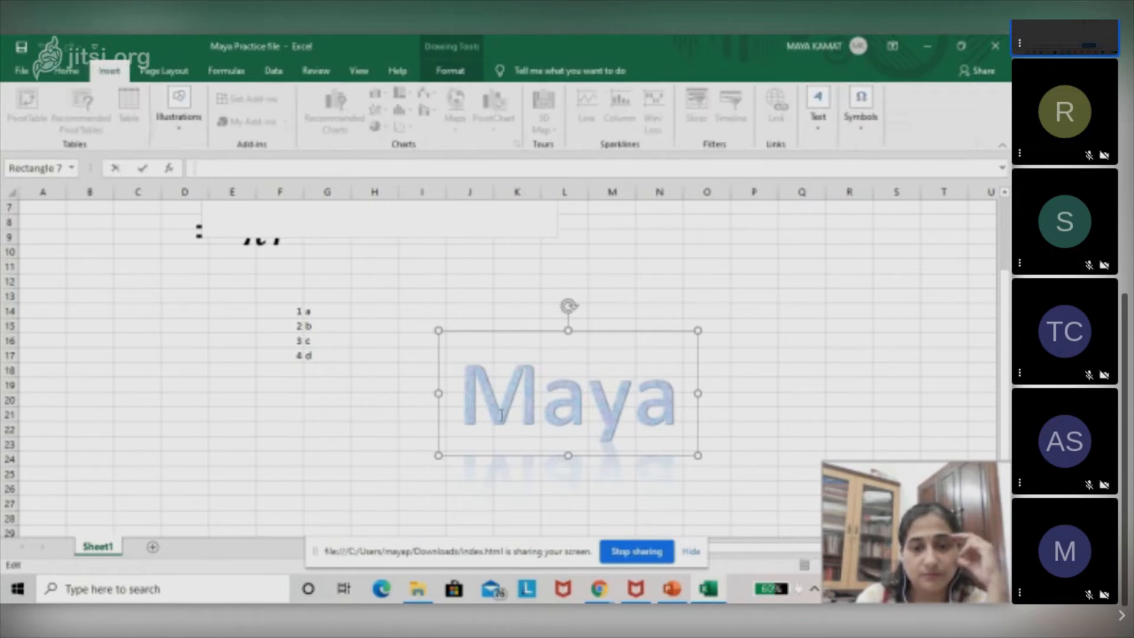
{"action": "left_click", "coordinate": [320, 404]}
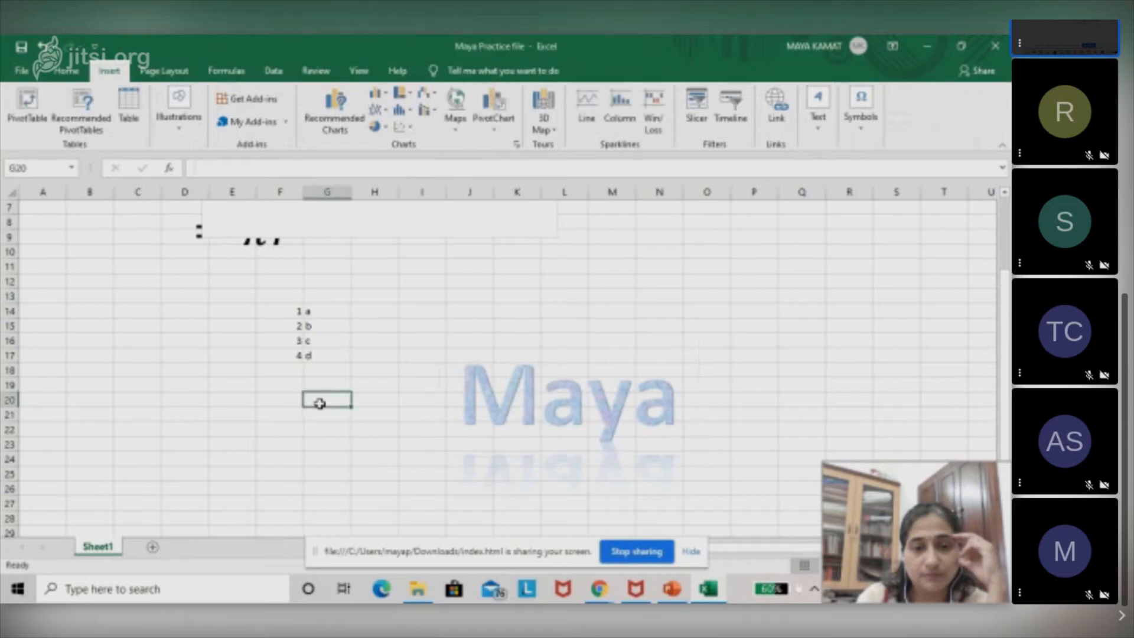
{"action": "left_click", "coordinate": [509, 369]}
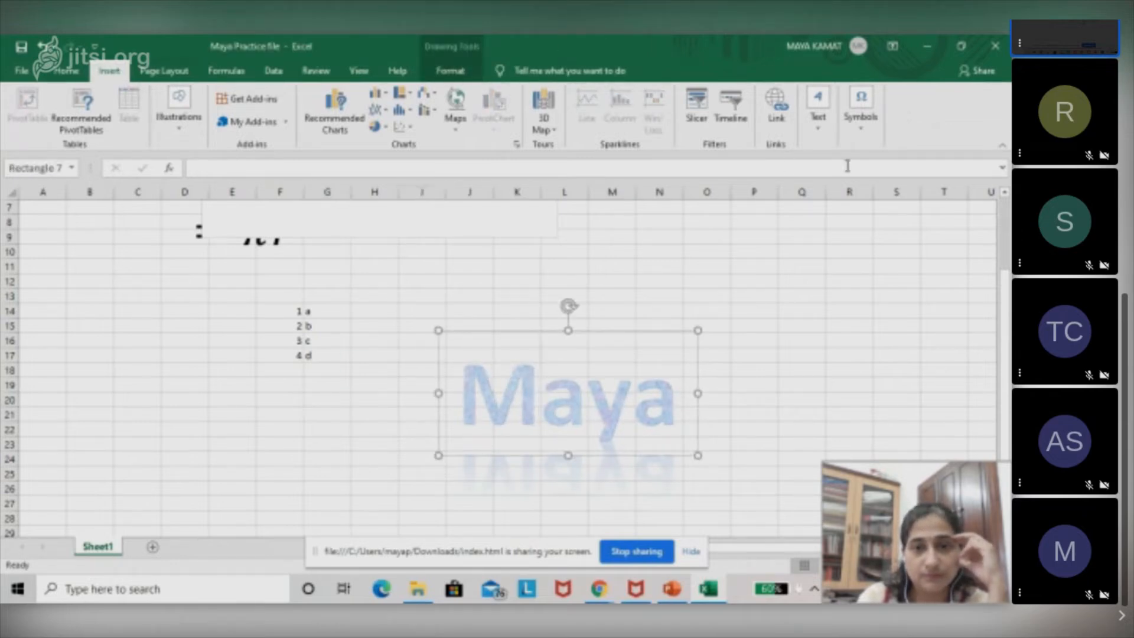
{"action": "left_click", "coordinate": [824, 141]}
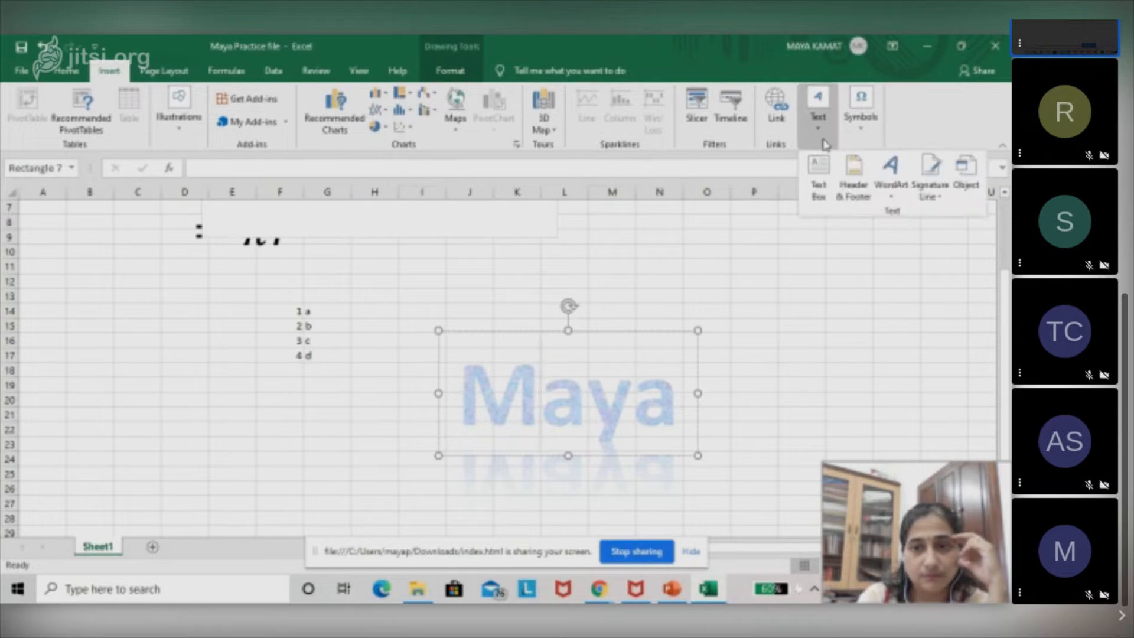
{"action": "left_click", "coordinate": [890, 201]}
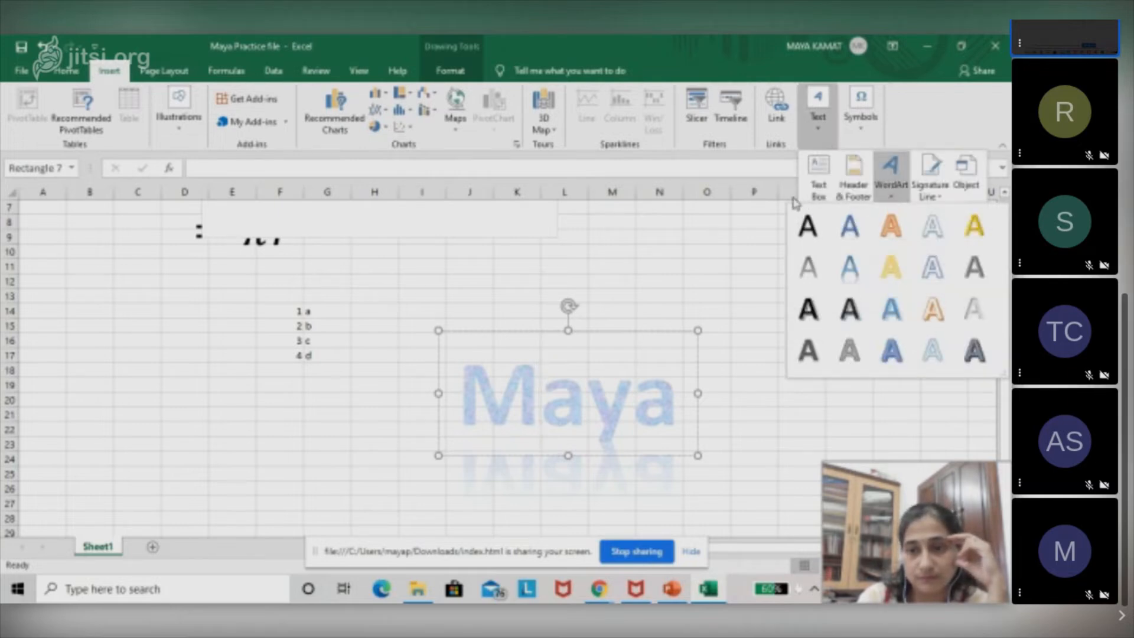
{"action": "left_click", "coordinate": [740, 296]}
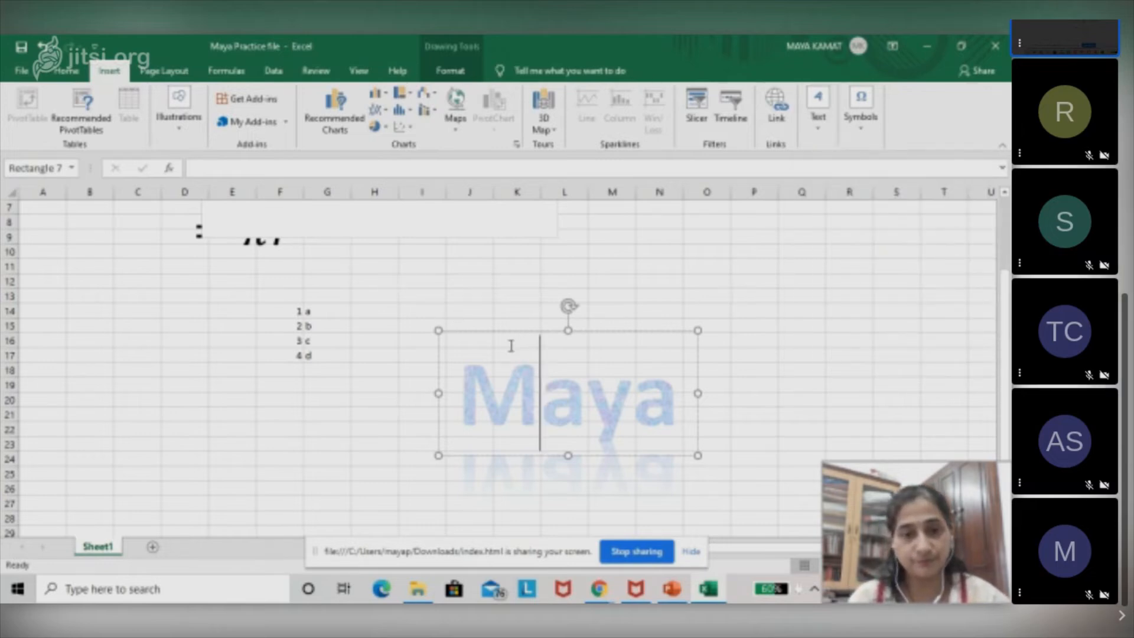
{"action": "left_click", "coordinate": [487, 500]}
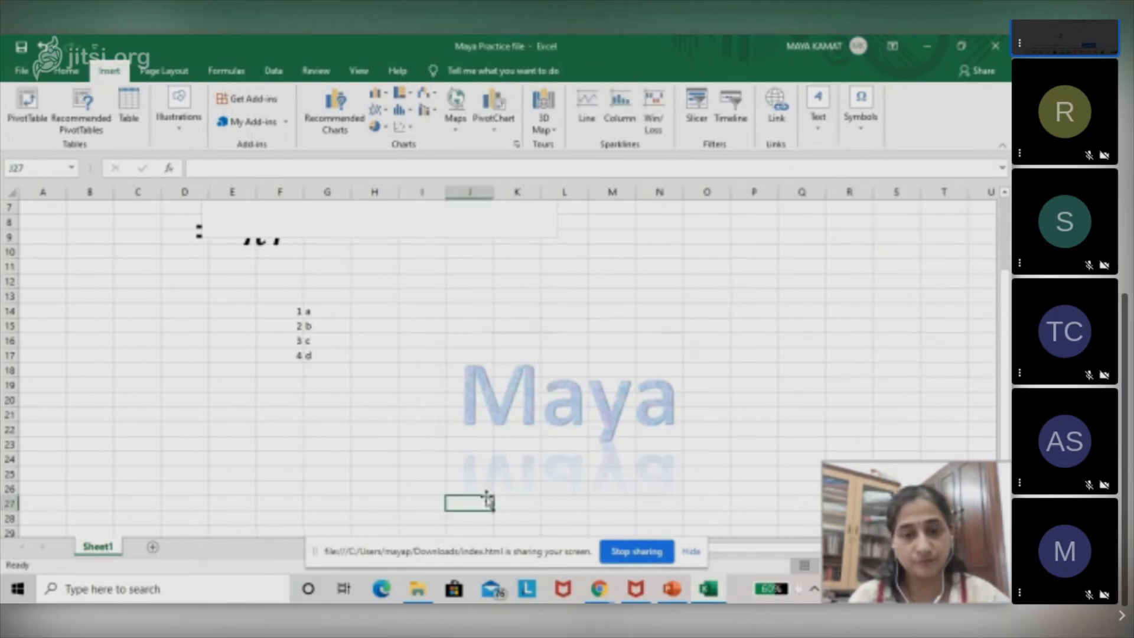
{"action": "left_click", "coordinate": [565, 408]}
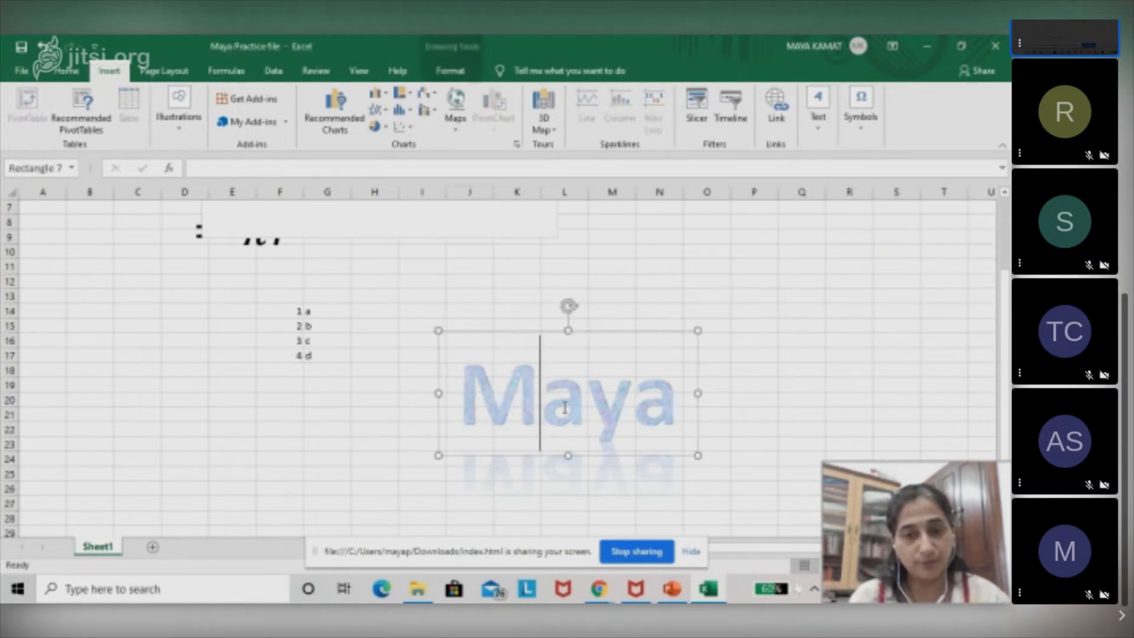
{"action": "left_click", "coordinate": [754, 395]}
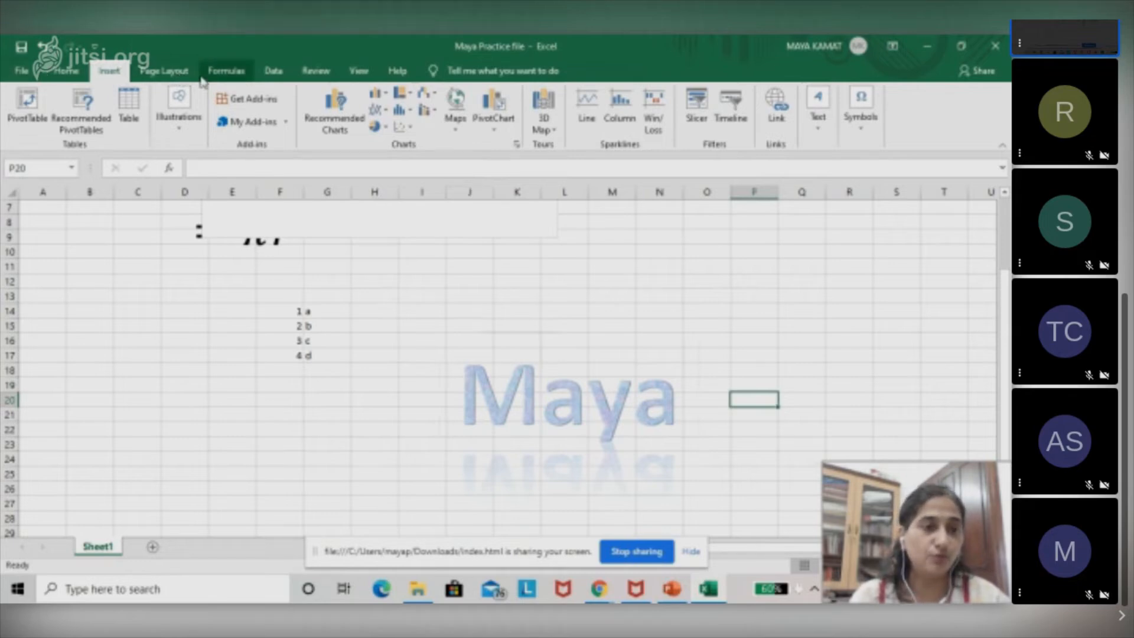
{"action": "left_click", "coordinate": [36, 71]}
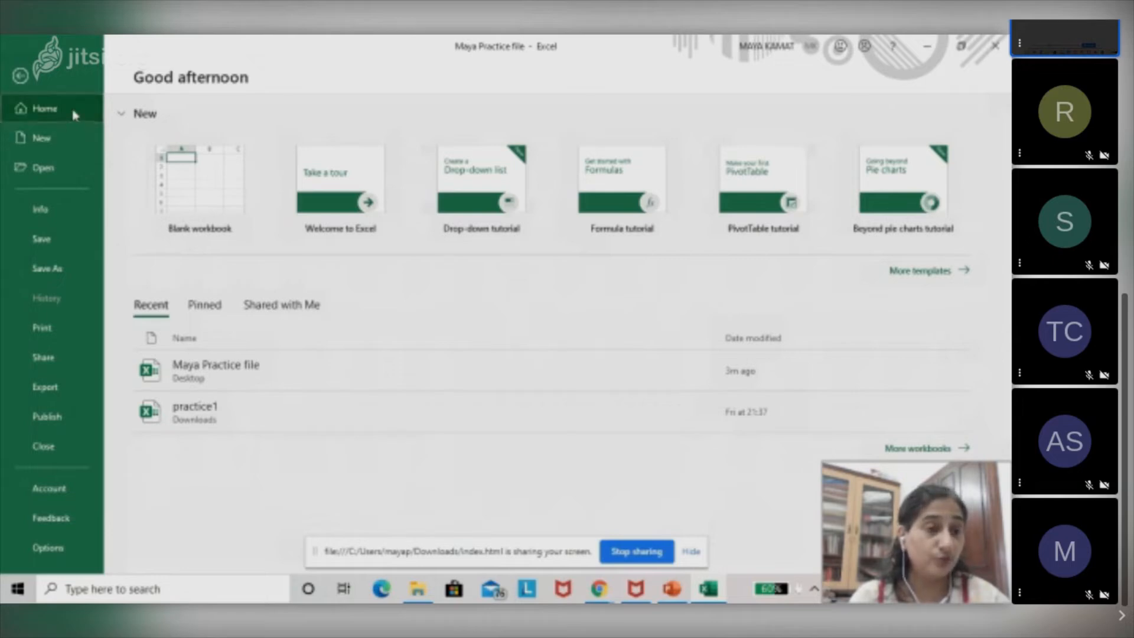
{"action": "left_click", "coordinate": [20, 77]}
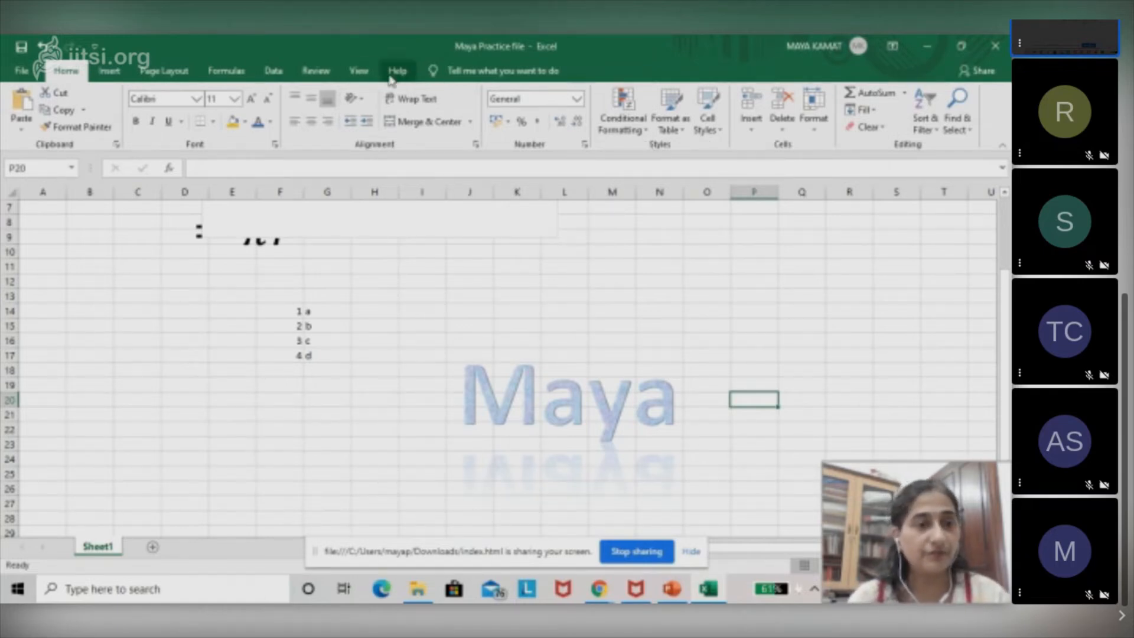
Insert the picture "unlabelled img heart" from this device and place its upper corner at cell B10.
{"action": "left_click", "coordinate": [110, 71]}
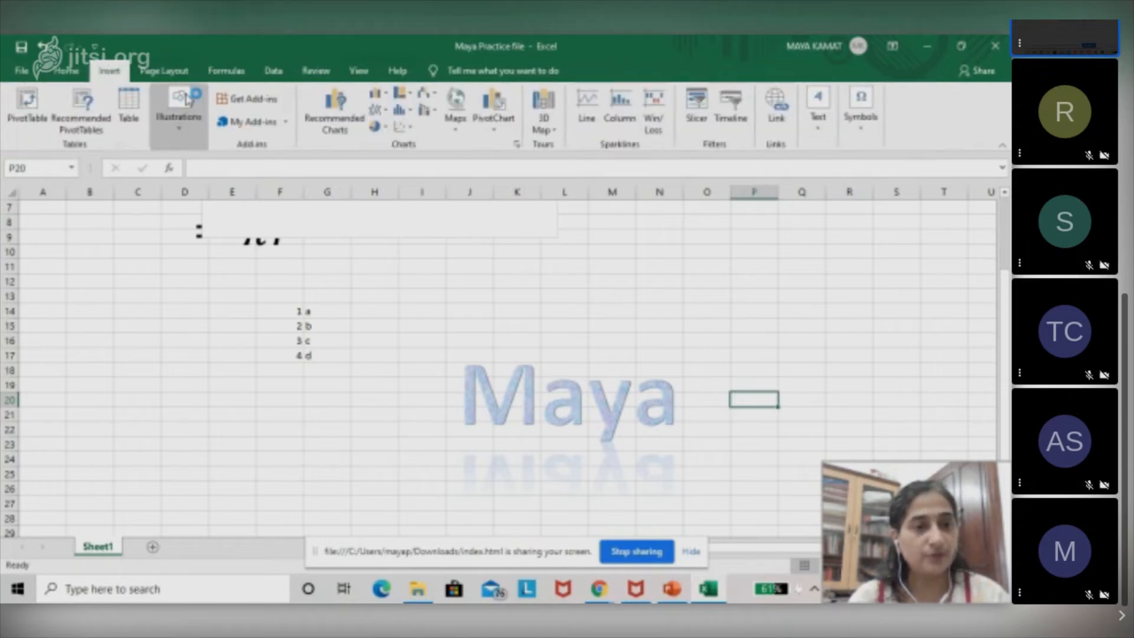
{"action": "left_click", "coordinate": [181, 126]}
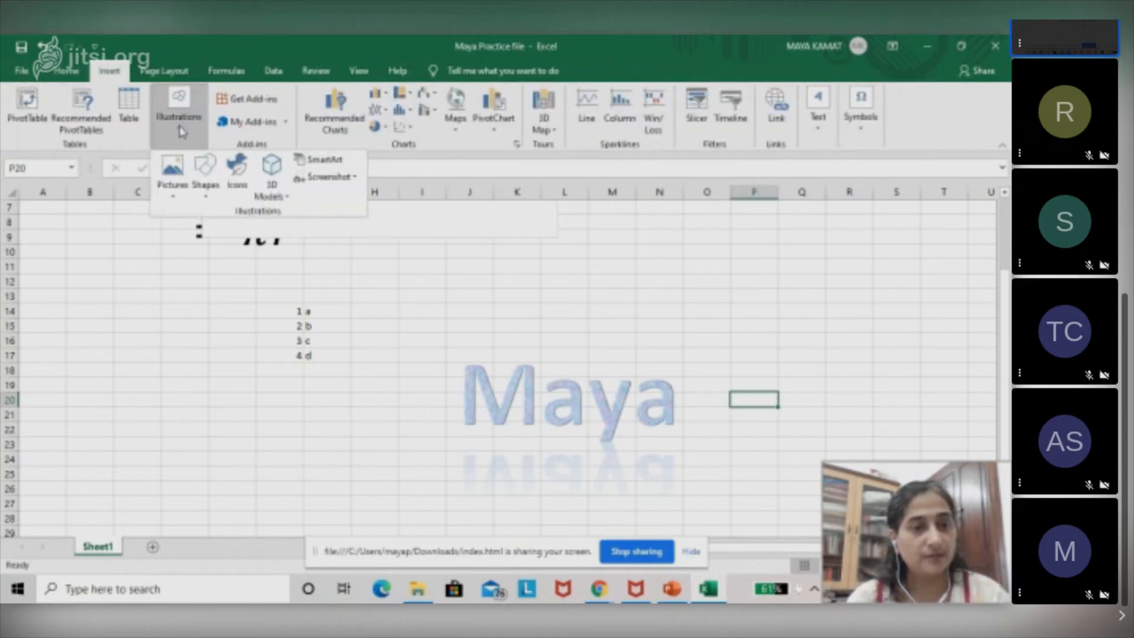
{"action": "left_click", "coordinate": [174, 171]}
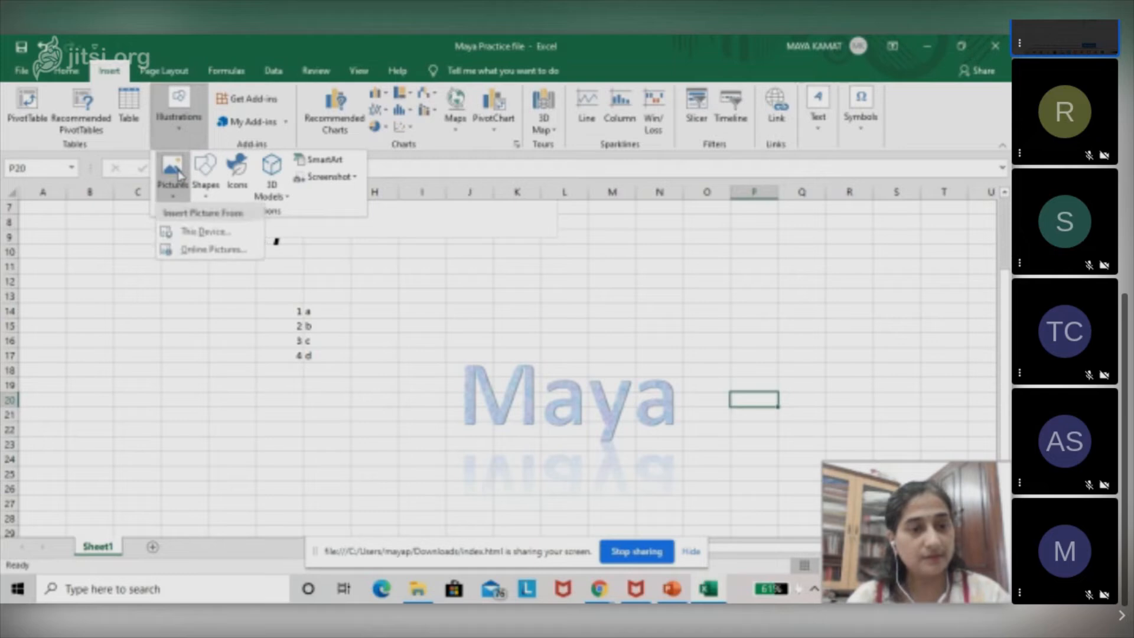
{"action": "left_click", "coordinate": [217, 238]}
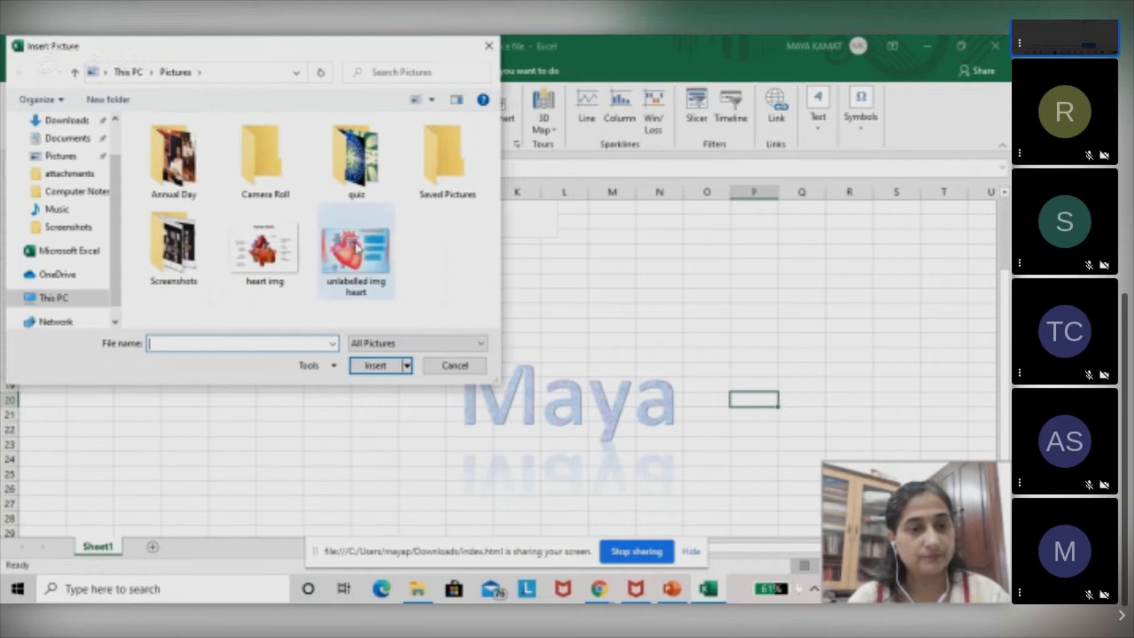
{"action": "double_click", "coordinate": [354, 247]}
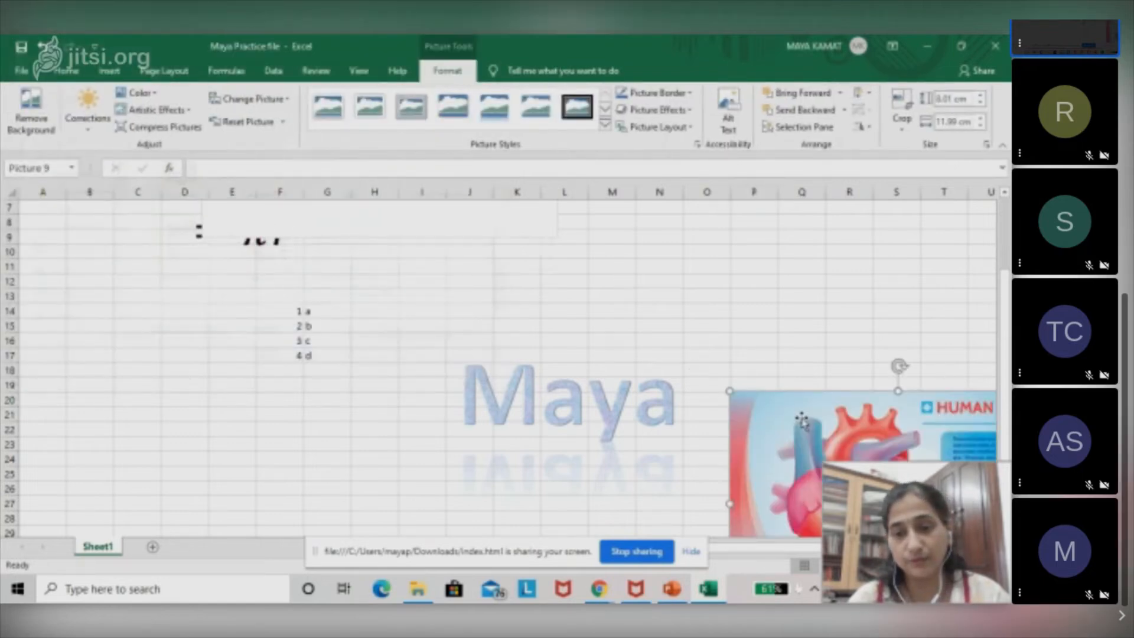
{"action": "left_click_drag", "start_coordinate": [802, 421], "coordinate": [152, 266]}
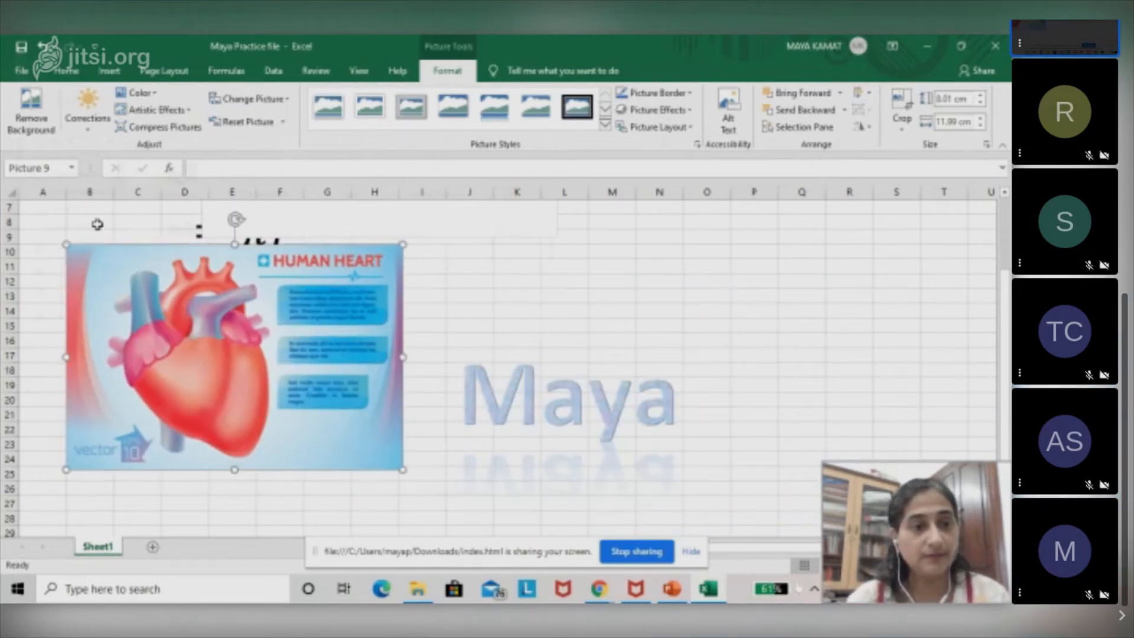
{"action": "left_click", "coordinate": [110, 70]}
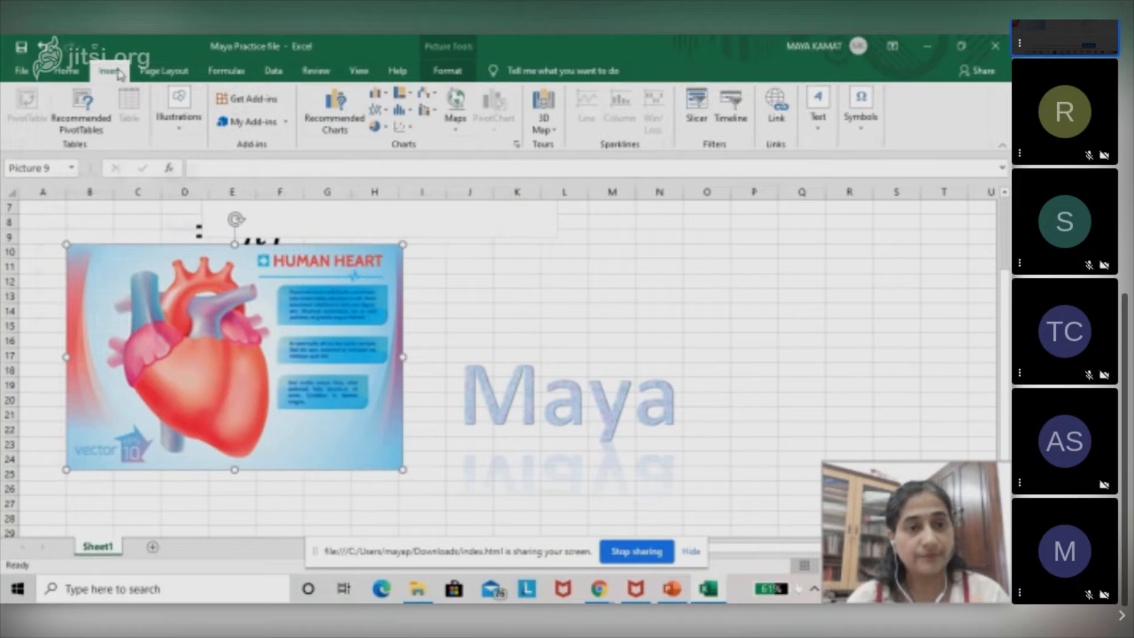
{"action": "left_click", "coordinate": [650, 247]}
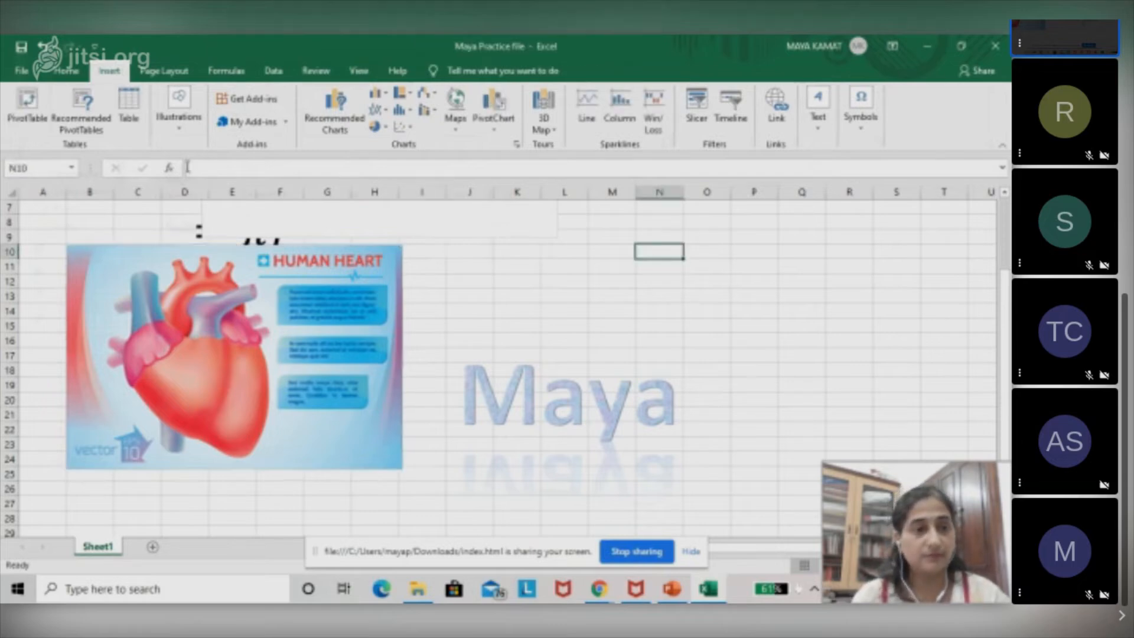
Close the practice workbook without saving the changes.
{"action": "left_click", "coordinate": [21, 70]}
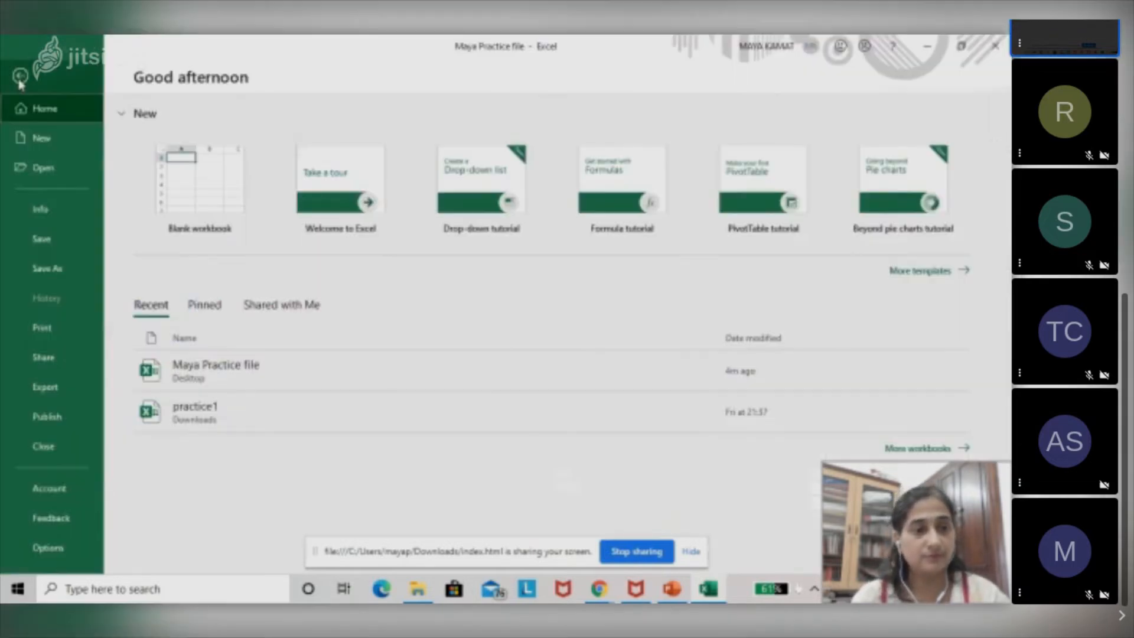
{"action": "left_click", "coordinate": [996, 50]}
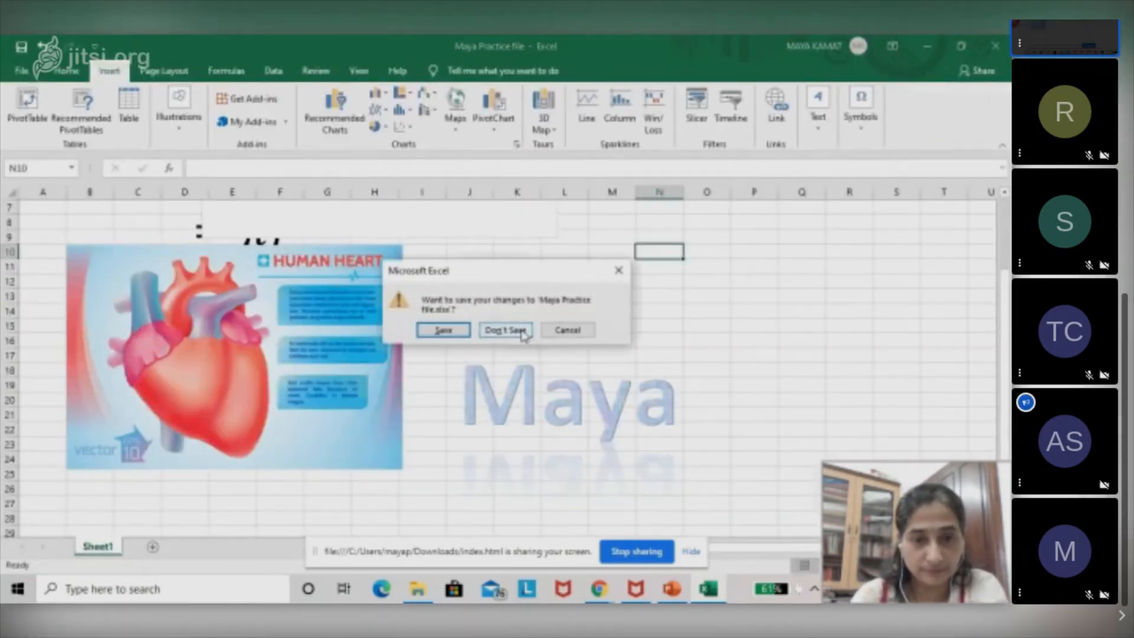
{"action": "left_click", "coordinate": [493, 331]}
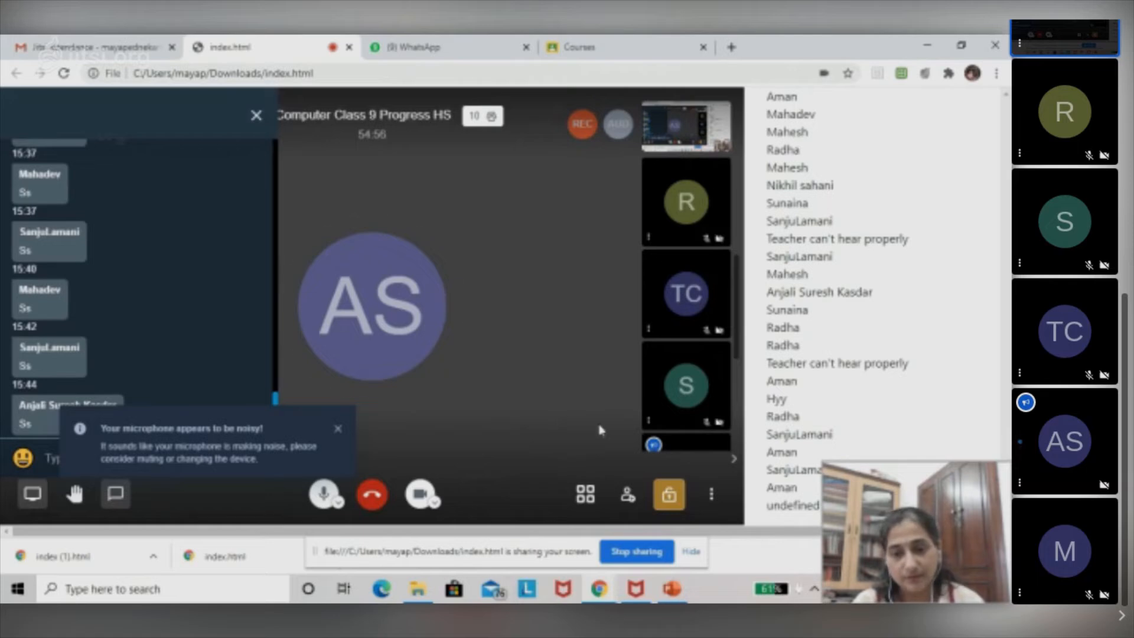
In the Jitsi class meeting in the browser, mute everyone except yourself.
{"action": "left_click", "coordinate": [715, 499]}
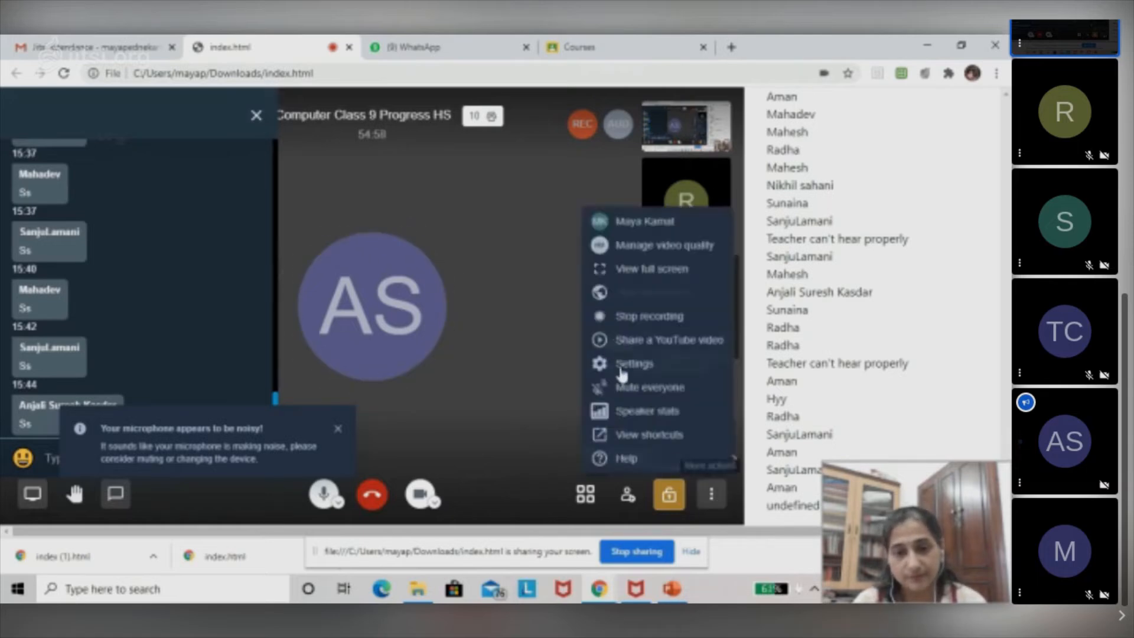
{"action": "left_click", "coordinate": [618, 388]}
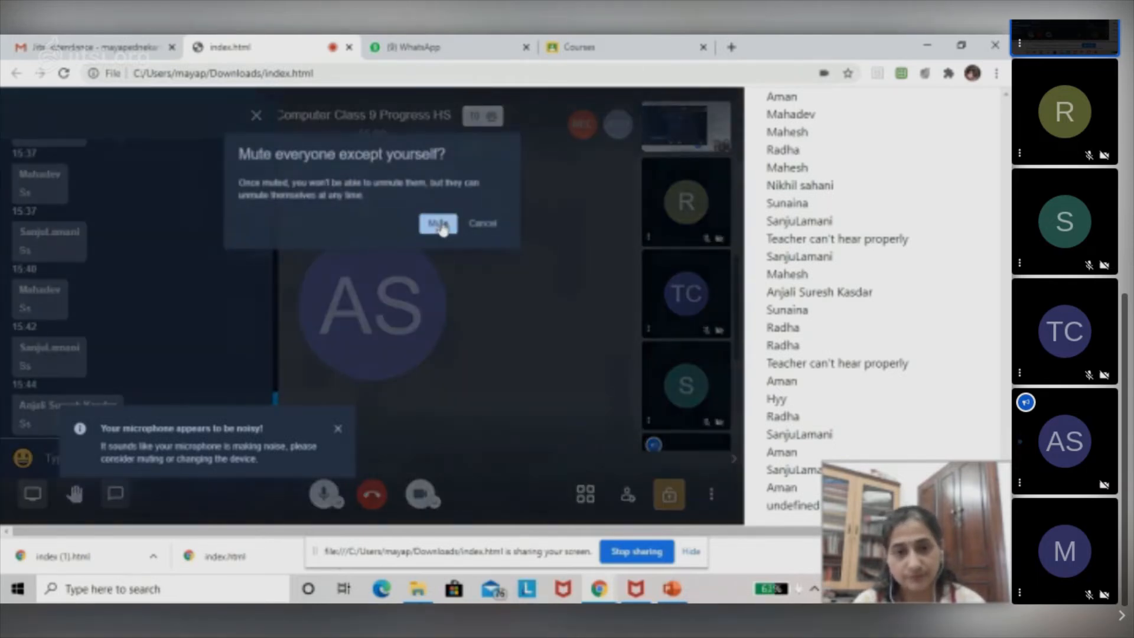
{"action": "left_click", "coordinate": [441, 223]}
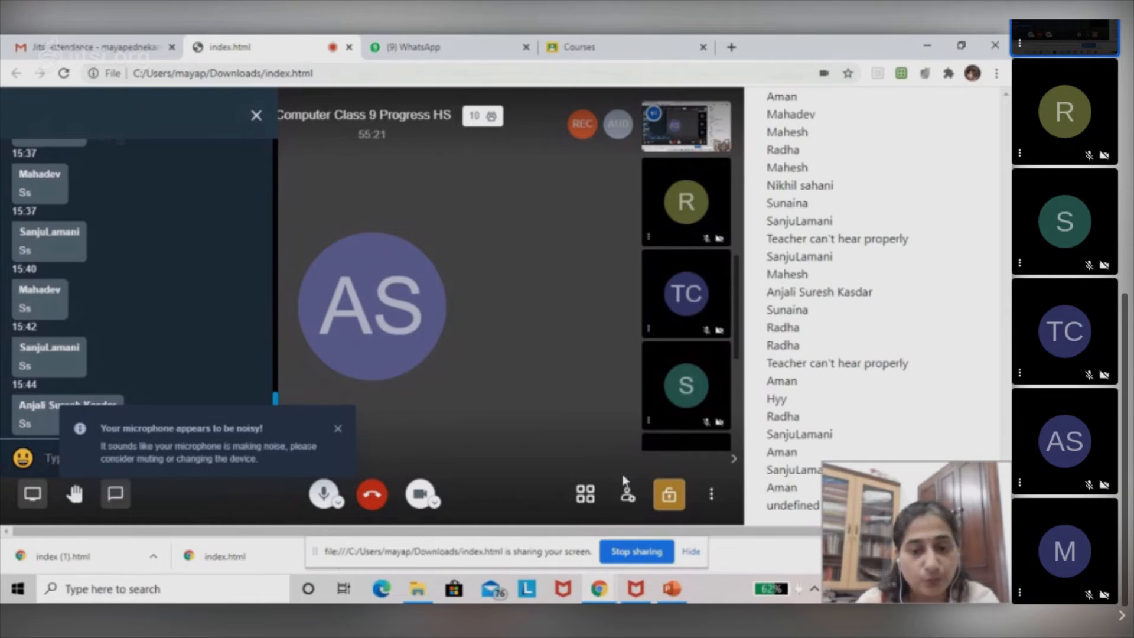
Minimize the browser, reopen the practice workbook from the desktop in Excel and maximize its window.
{"action": "left_click", "coordinate": [929, 47]}
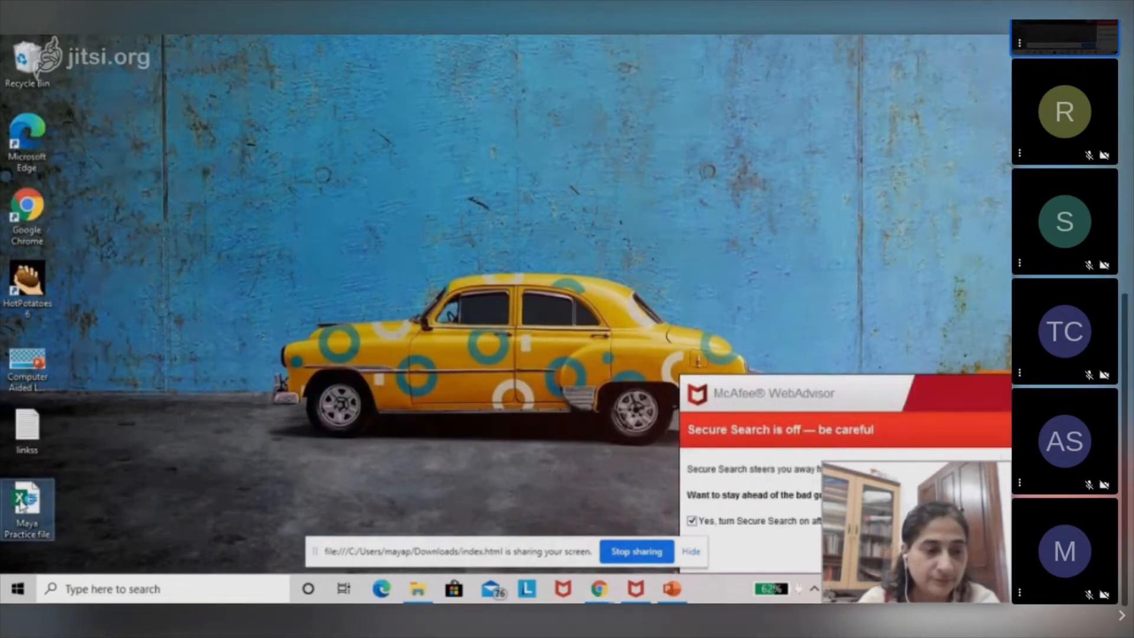
{"action": "double_click", "coordinate": [23, 506]}
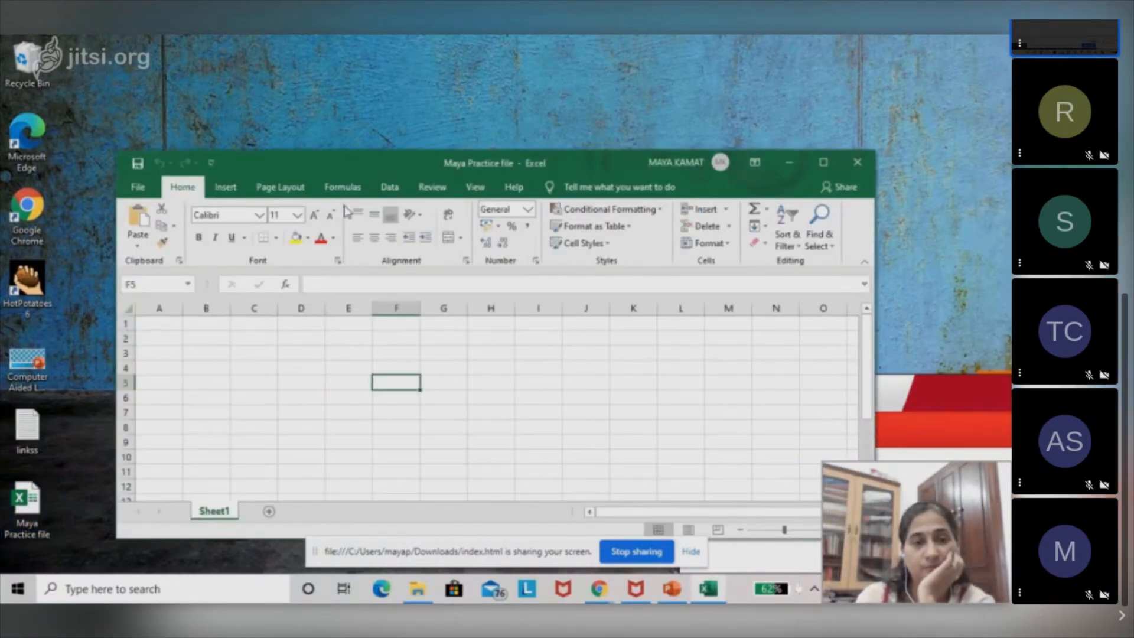
{"action": "double_click", "coordinate": [364, 172]}
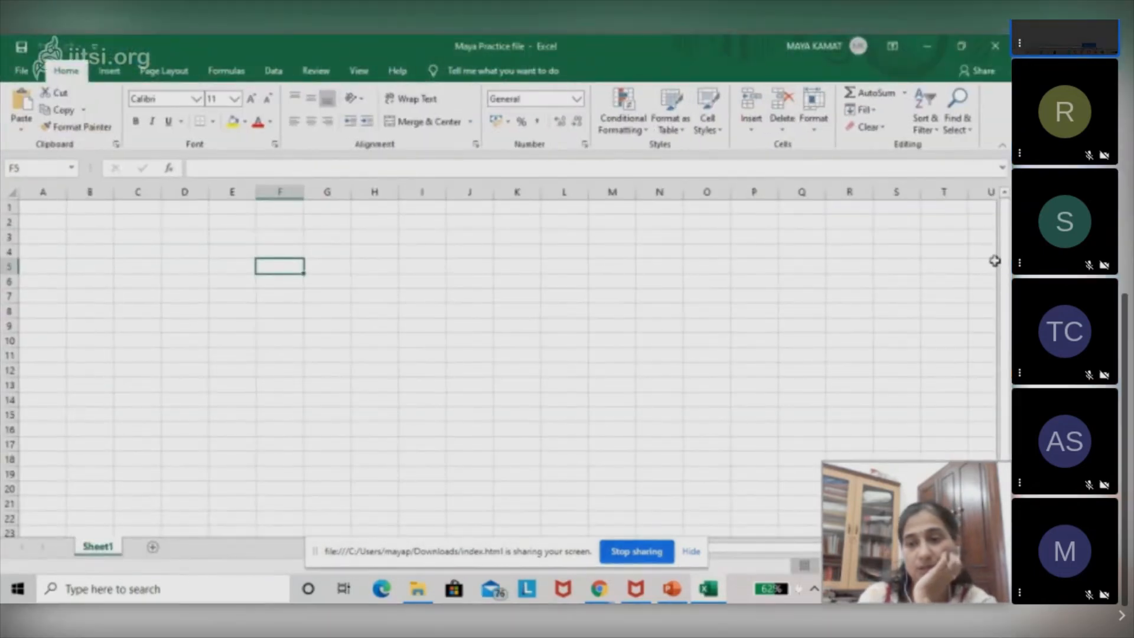
Add a second worksheet after Sheet1 in the practice workbook.
{"action": "left_click_drag", "start_coordinate": [1004, 254], "coordinate": [997, 219]}
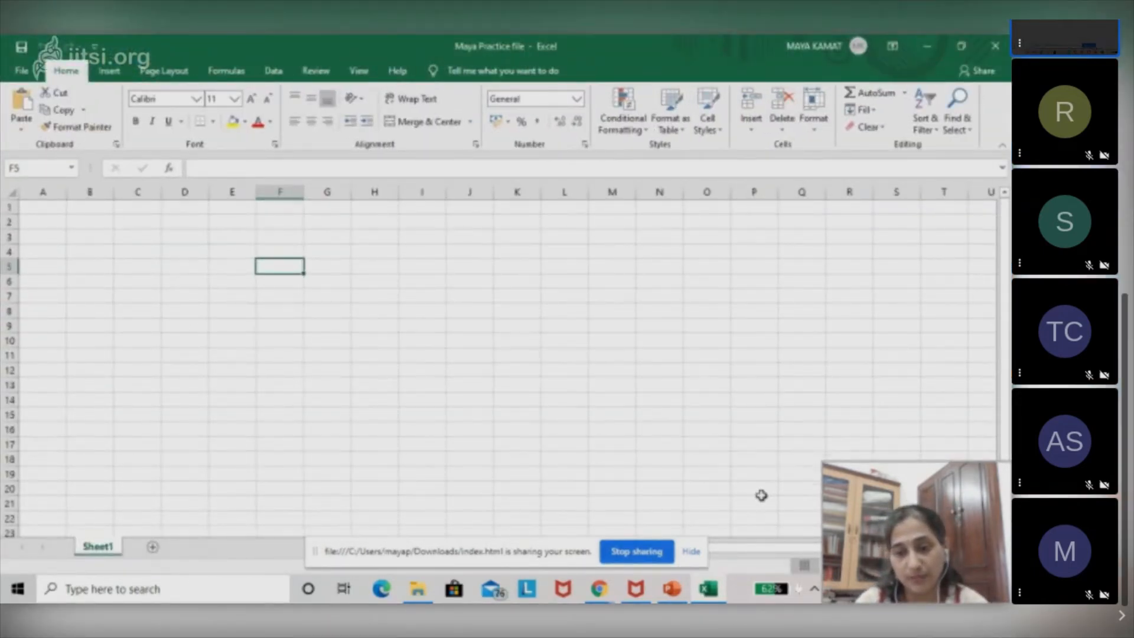
{"action": "mouse_move", "coordinate": [763, 555]}
{"action": "left_mouse_down"}
{"action": "mouse_move", "coordinate": [813, 551]}
{"action": "mouse_move", "coordinate": [762, 557]}
{"action": "left_mouse_up"}
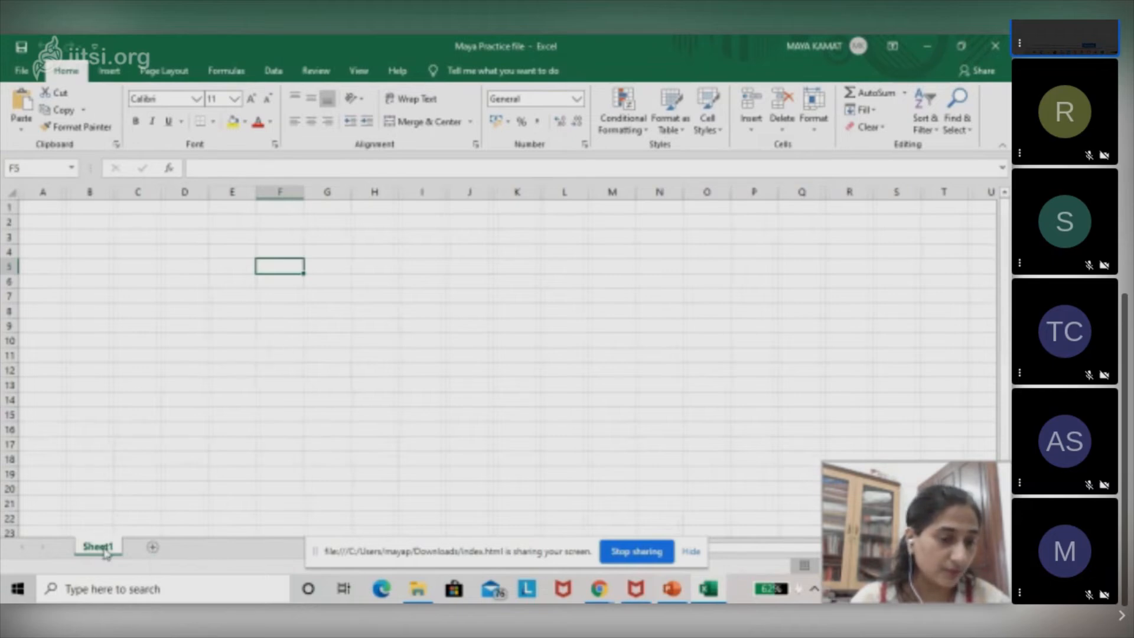
{"action": "left_click", "coordinate": [152, 551]}
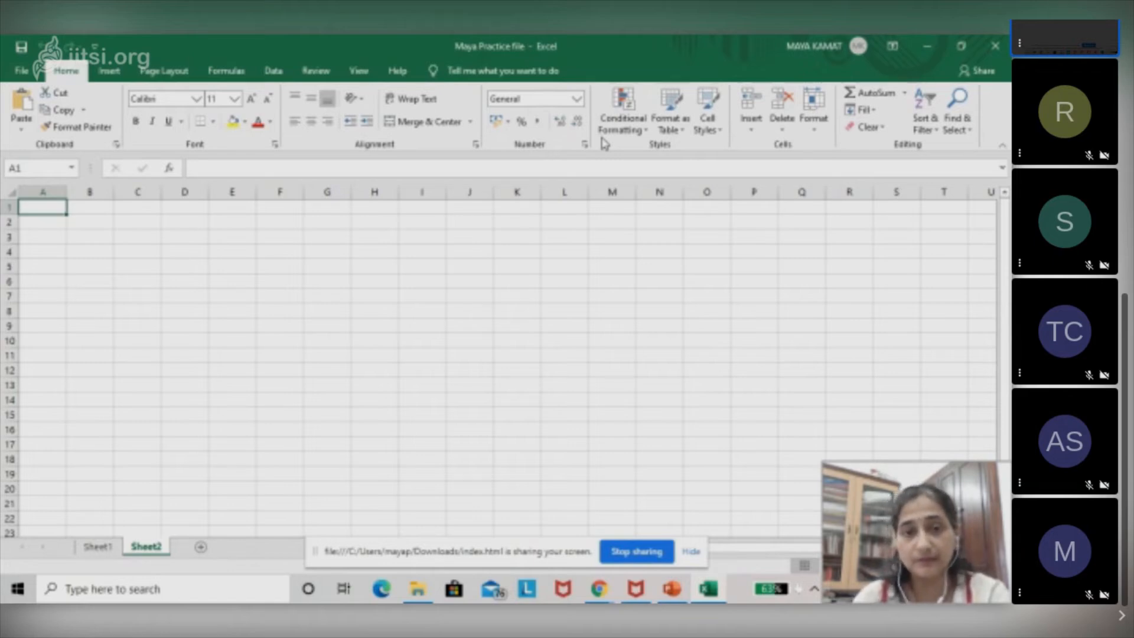
Minimize the practice workbook and bring the browser window with the Jitsi class meeting to the front.
{"action": "left_click", "coordinate": [927, 46]}
{"action": "mouse_move", "coordinate": [599, 596]}
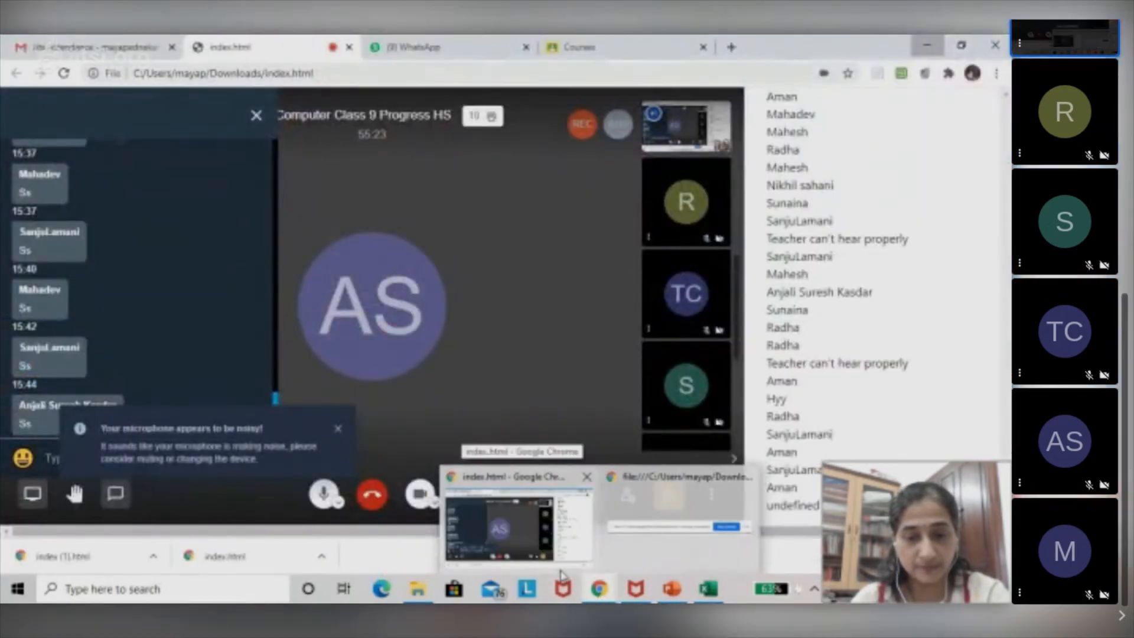
{"action": "left_click", "coordinate": [562, 572]}
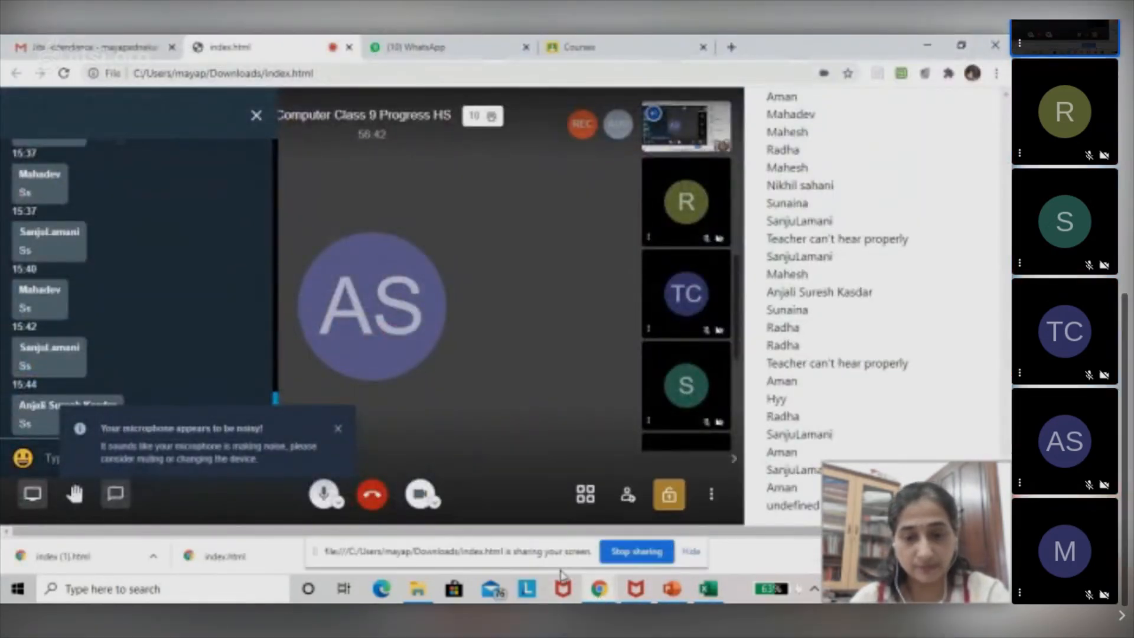
Switch to the Computer IX Std presentation in PowerPoint and start the slide show from the beginning.
{"action": "left_click", "coordinate": [675, 594]}
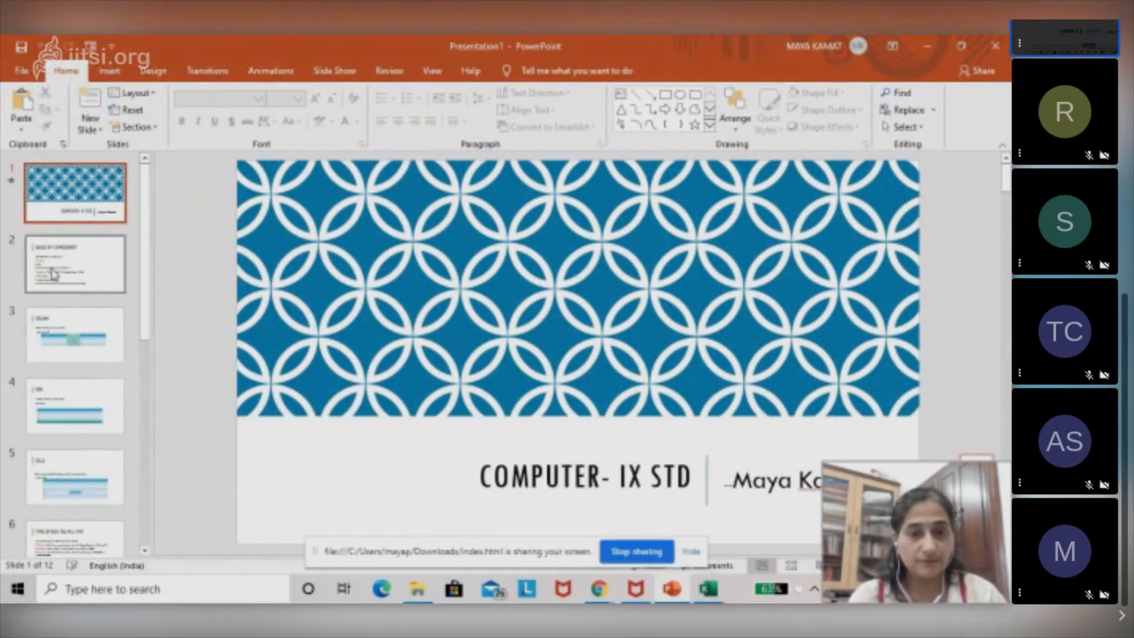
{"action": "left_click", "coordinate": [351, 75]}
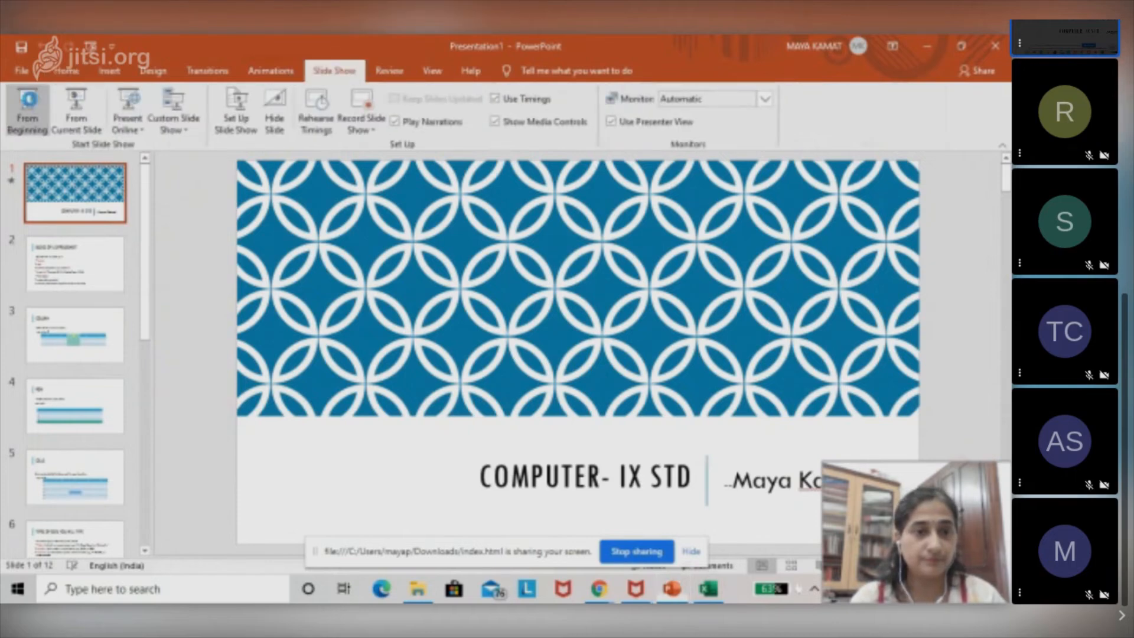
{"action": "left_click", "coordinate": [29, 105]}
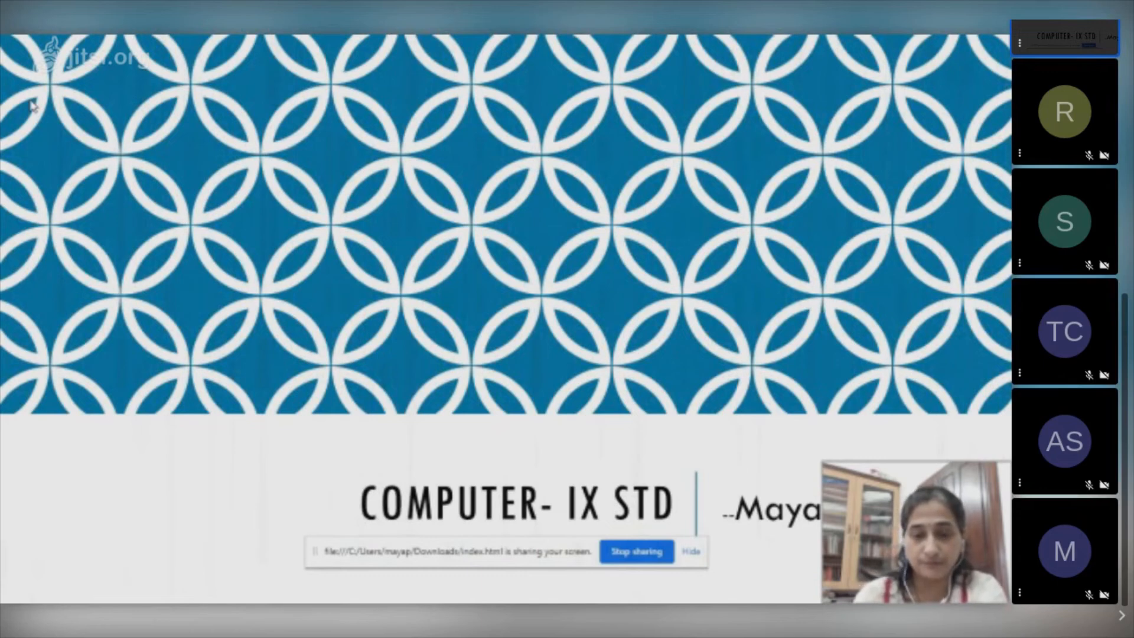
Present the slides on spreadsheet basics, columns, rows, cells and types of data, through to the life stage group example table.
{"action": "left_click", "coordinate": [31, 103]}
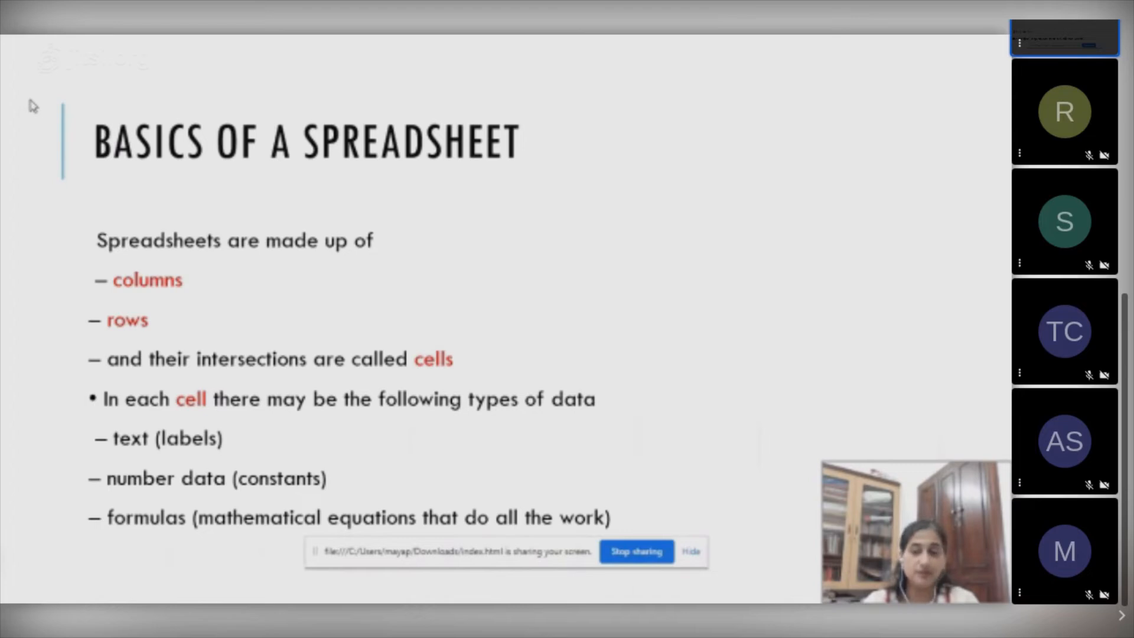
{"action": "key", "text": "Right"}
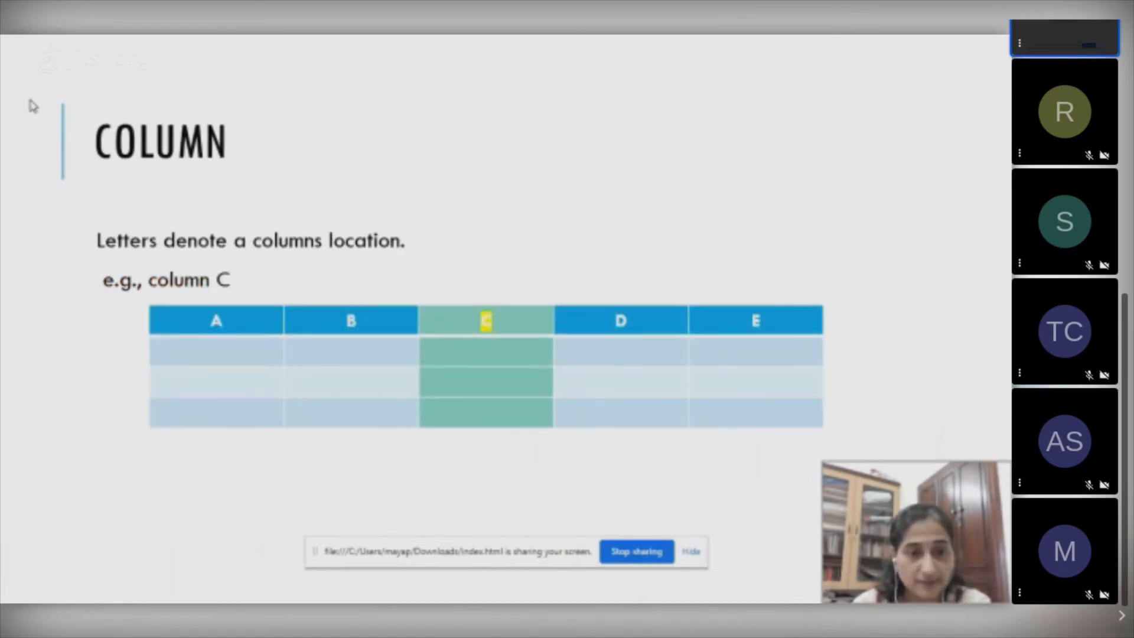
{"action": "key", "text": "Left"}
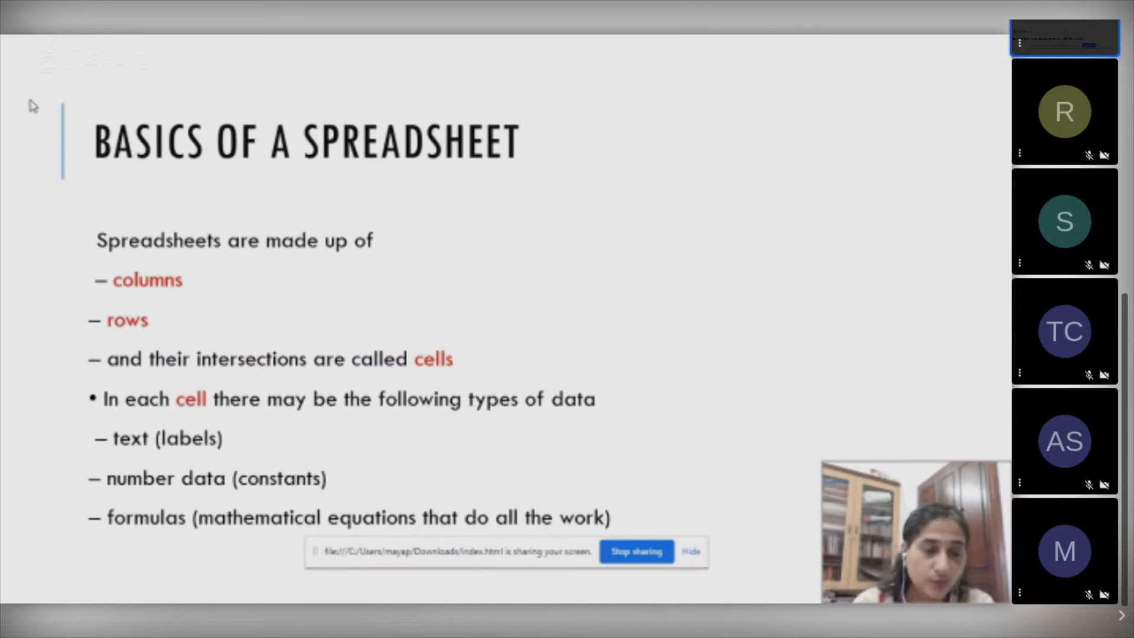
{"action": "key", "text": "Right"}
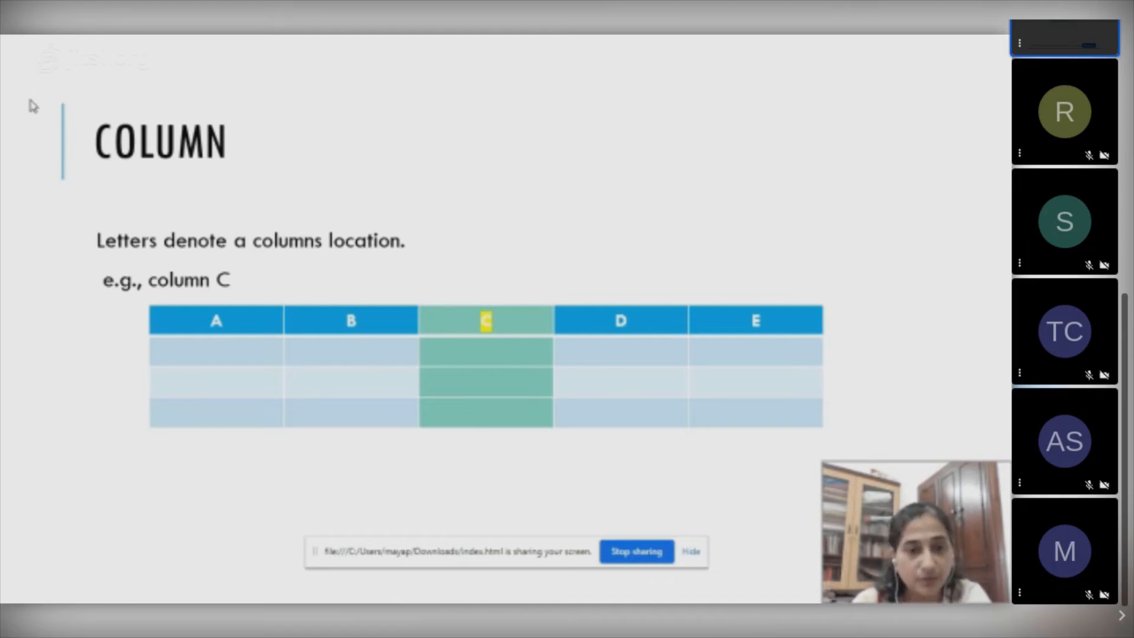
{"action": "key", "text": "Right"}
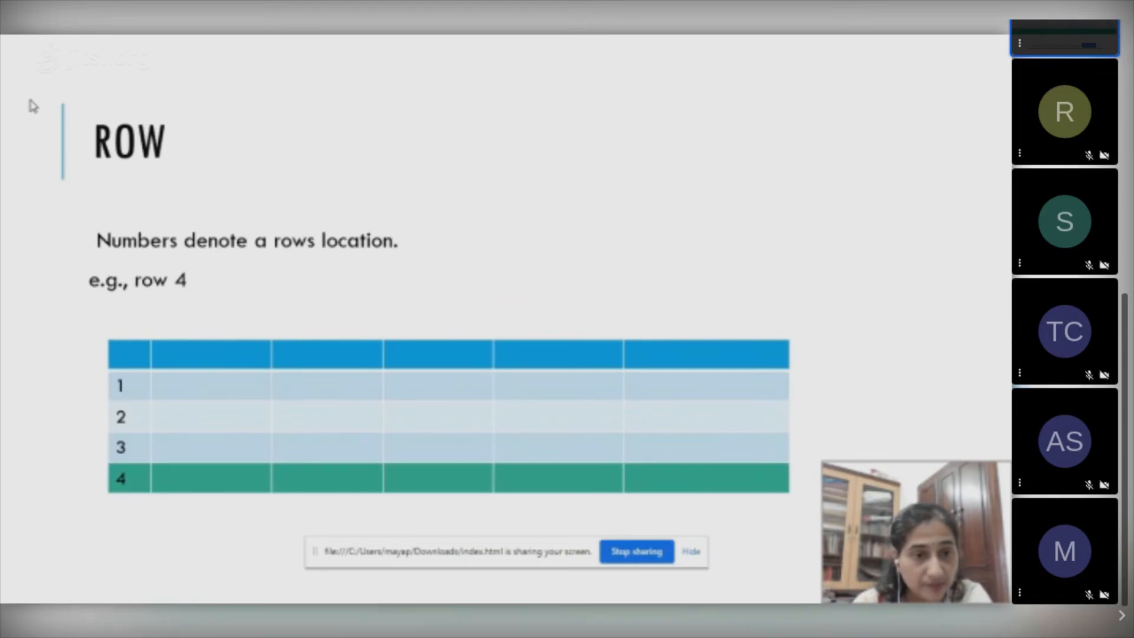
{"action": "key", "text": "Right"}
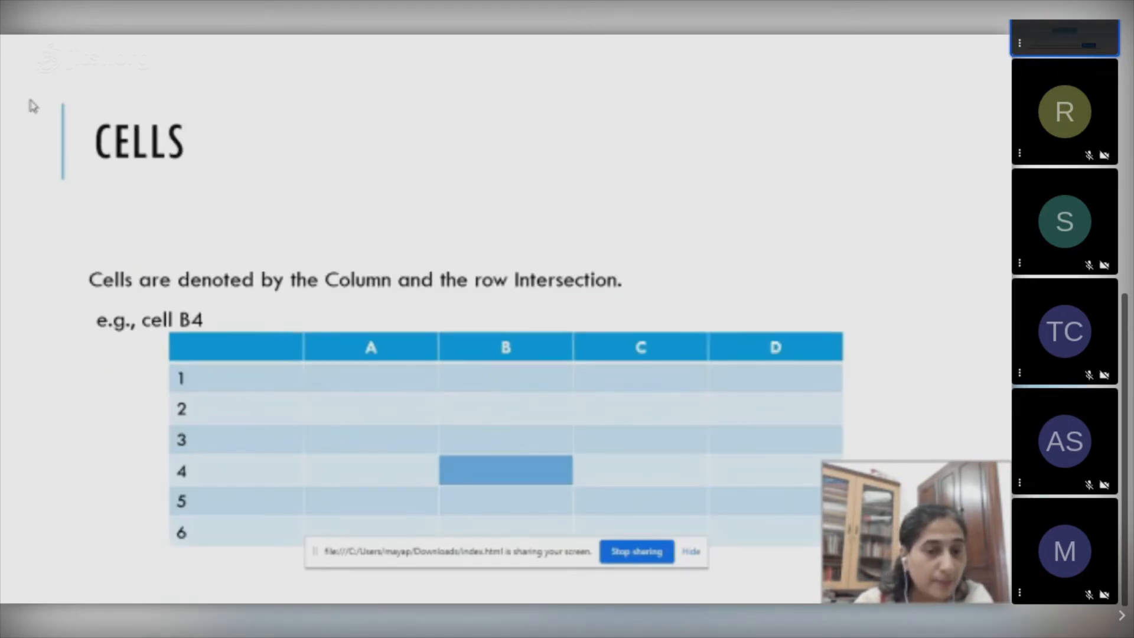
{"action": "key", "text": "Right"}
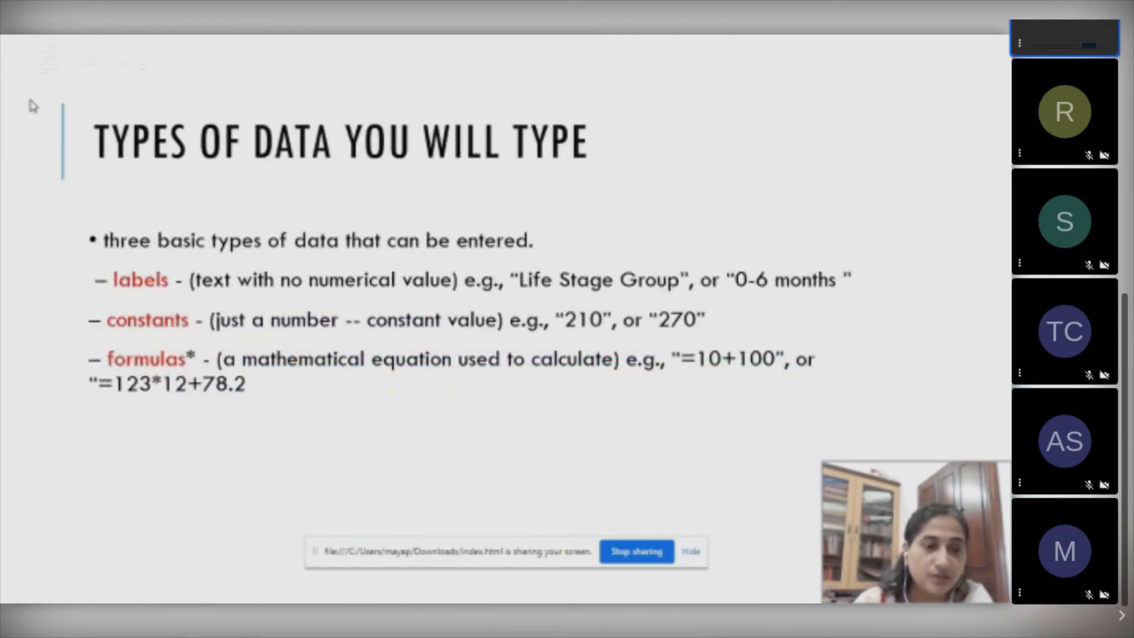
{"action": "key", "text": "Right"}
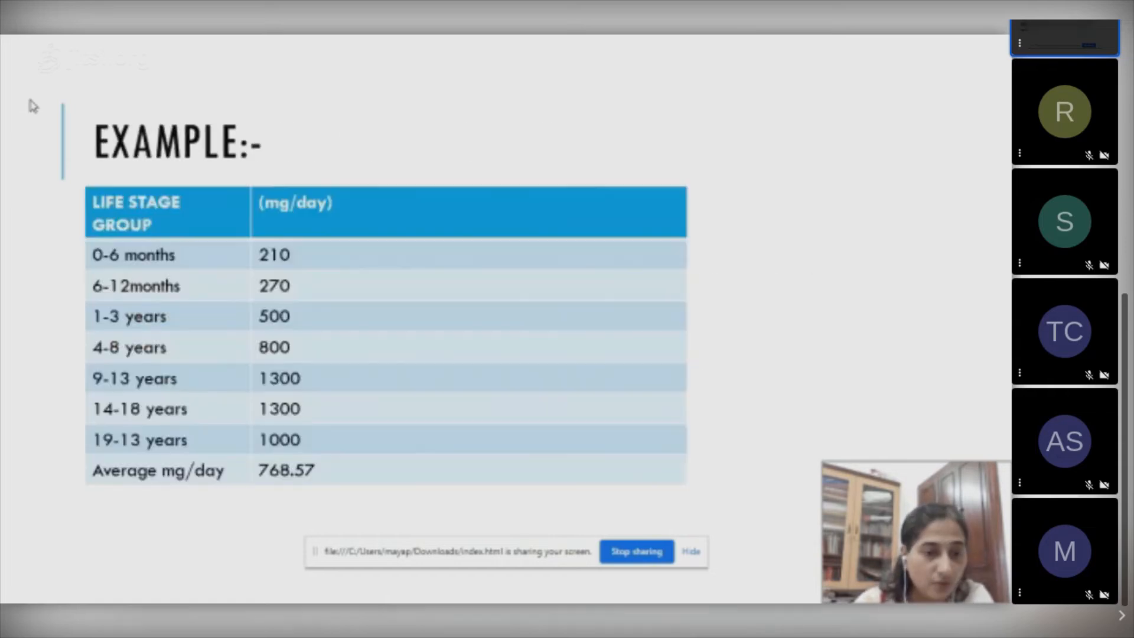
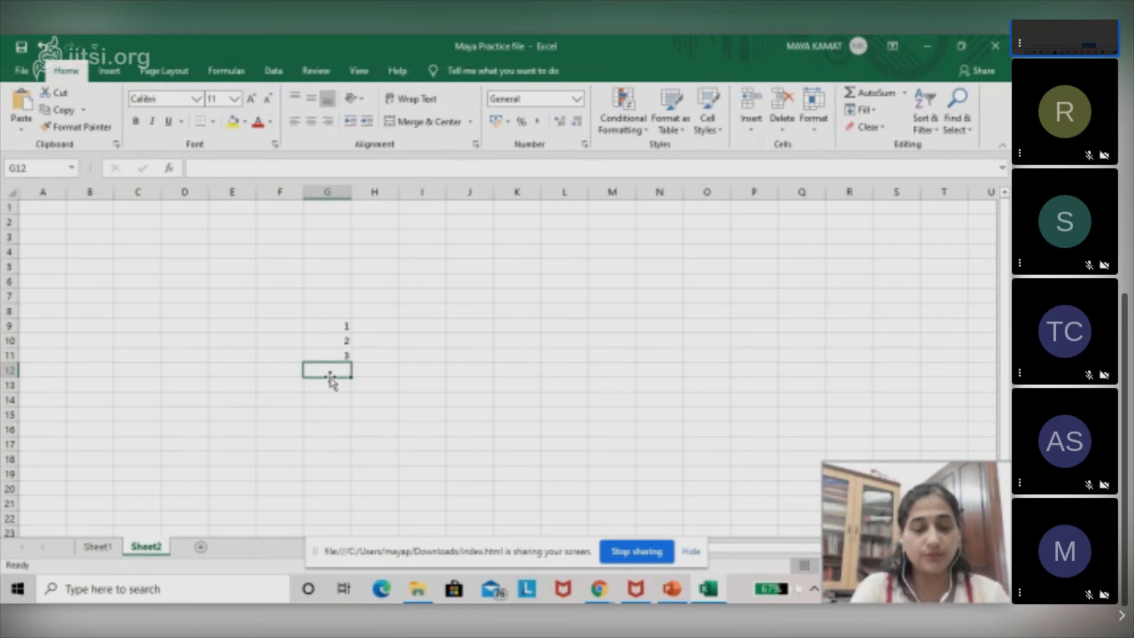
Total the values of cells G9 to G11 in cell G12 using the AutoSum function.
{"action": "type", "text": "="}
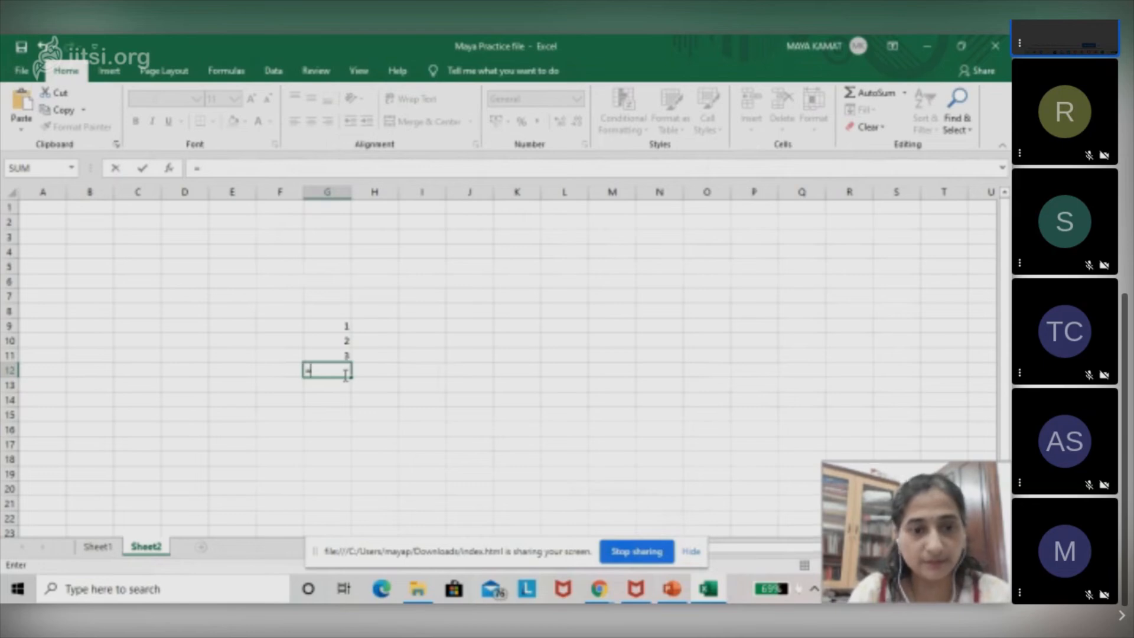
{"action": "left_click", "coordinate": [230, 70]}
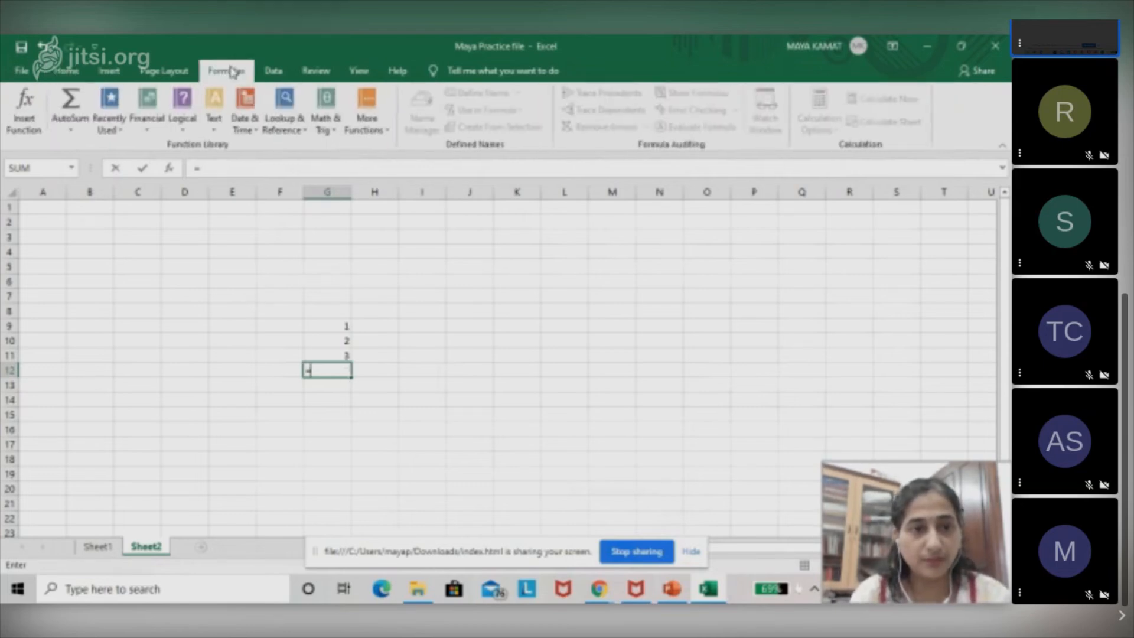
{"action": "left_click", "coordinate": [71, 130]}
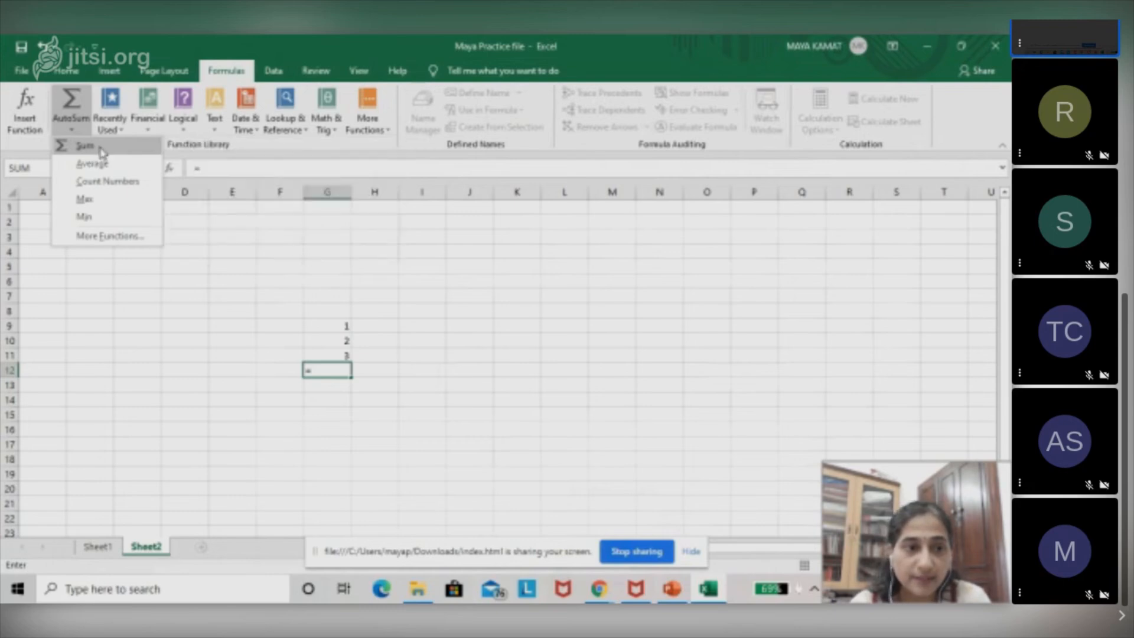
{"action": "left_click", "coordinate": [99, 149]}
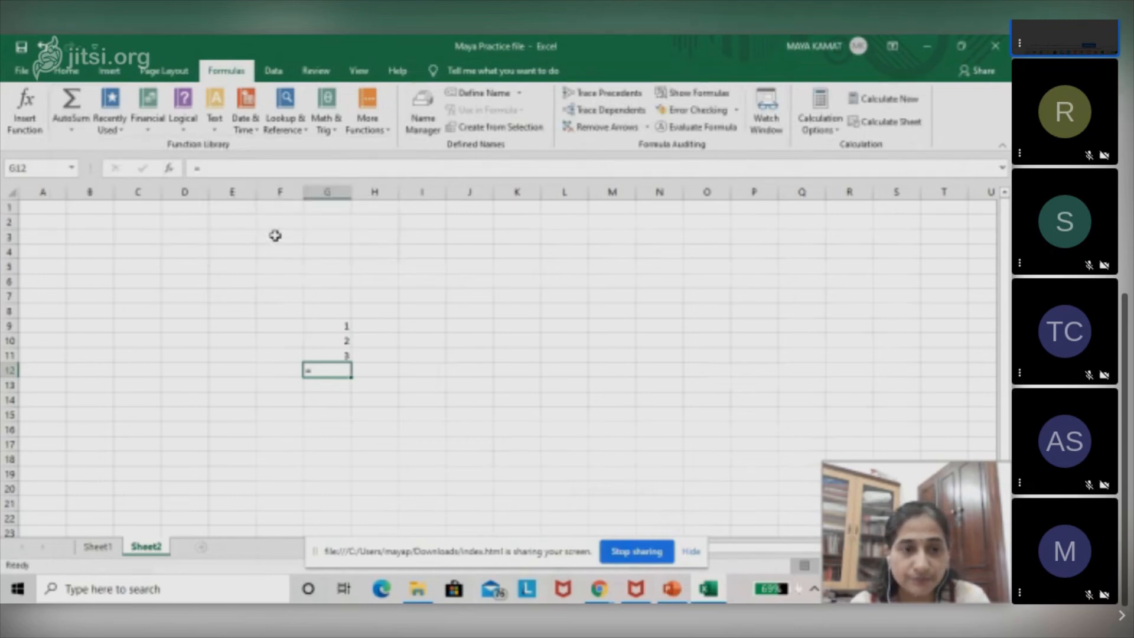
{"action": "left_click", "coordinate": [71, 131]}
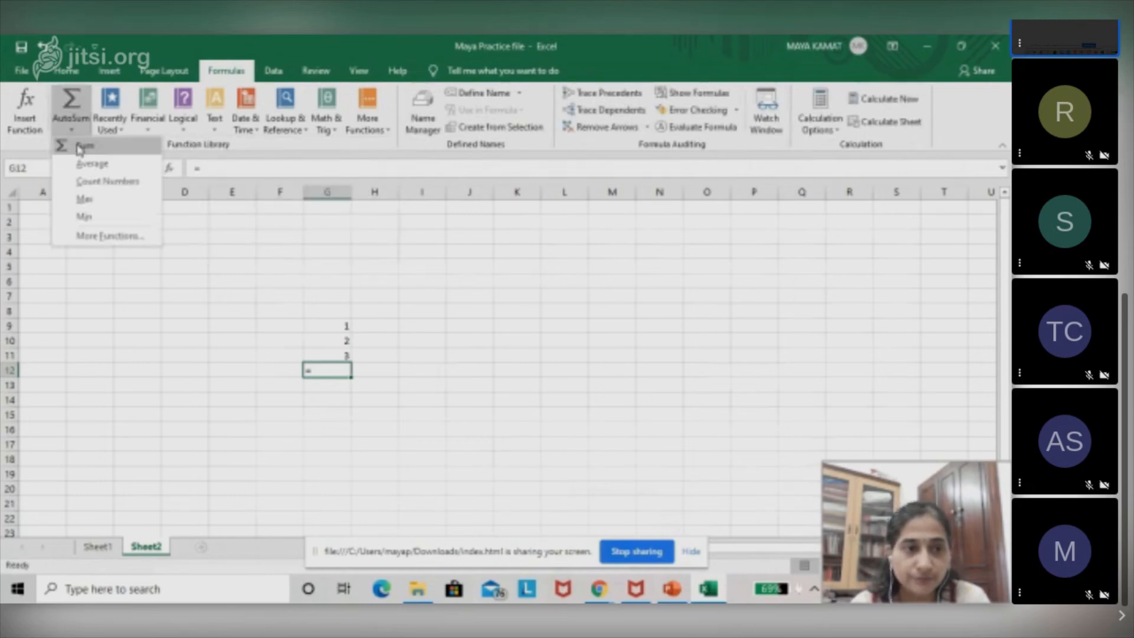
{"action": "left_click", "coordinate": [82, 149]}
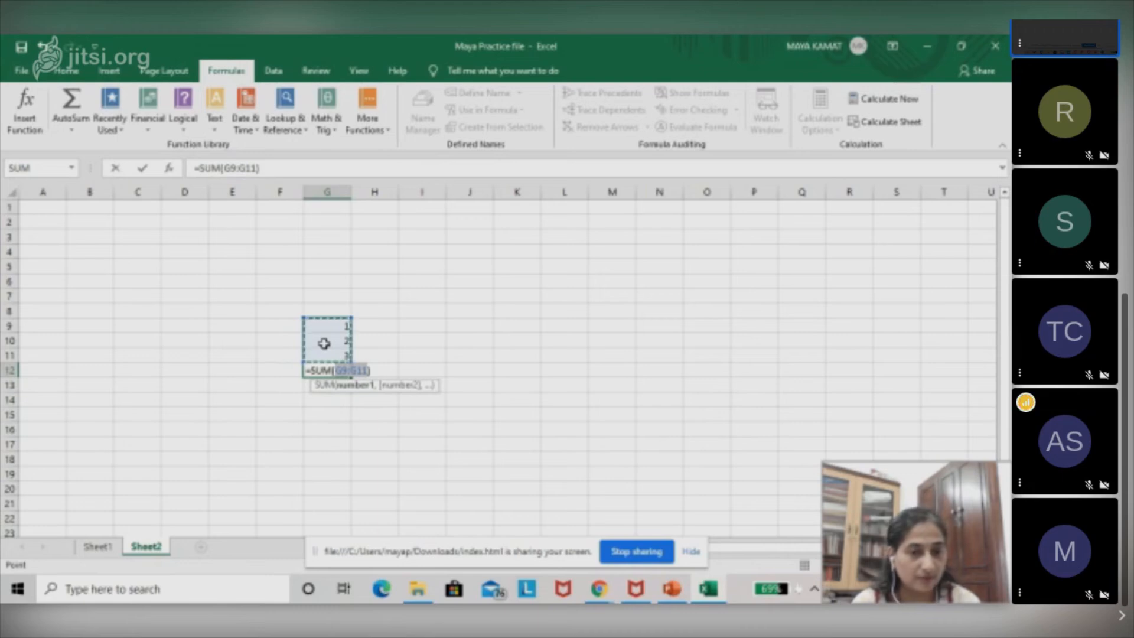
{"action": "key", "text": "Return"}
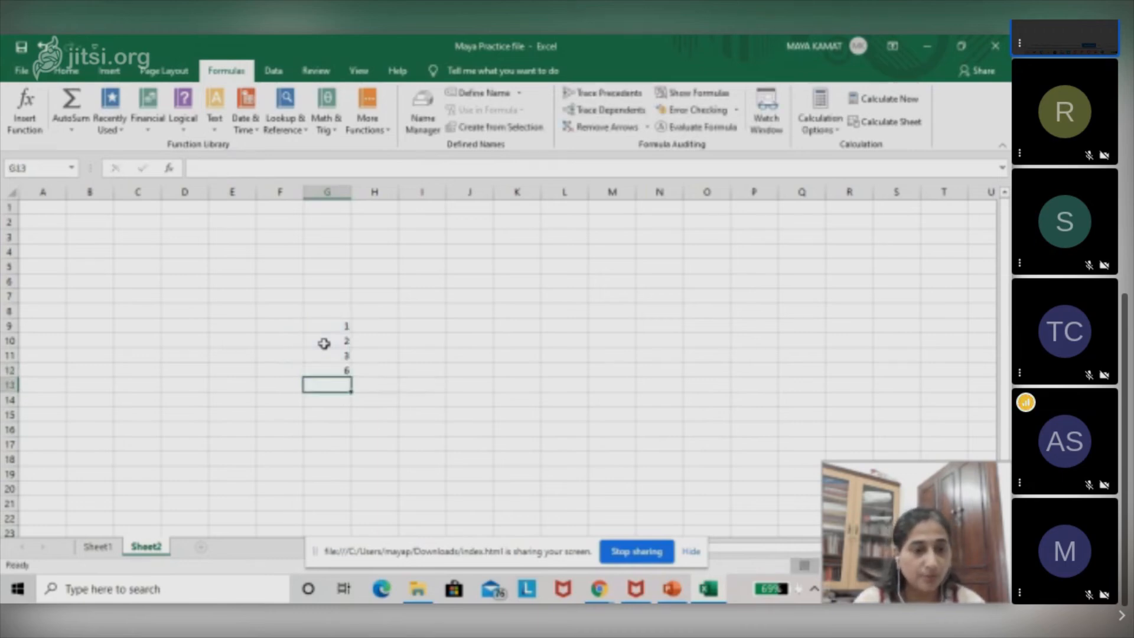
{"action": "left_click", "coordinate": [327, 368]}
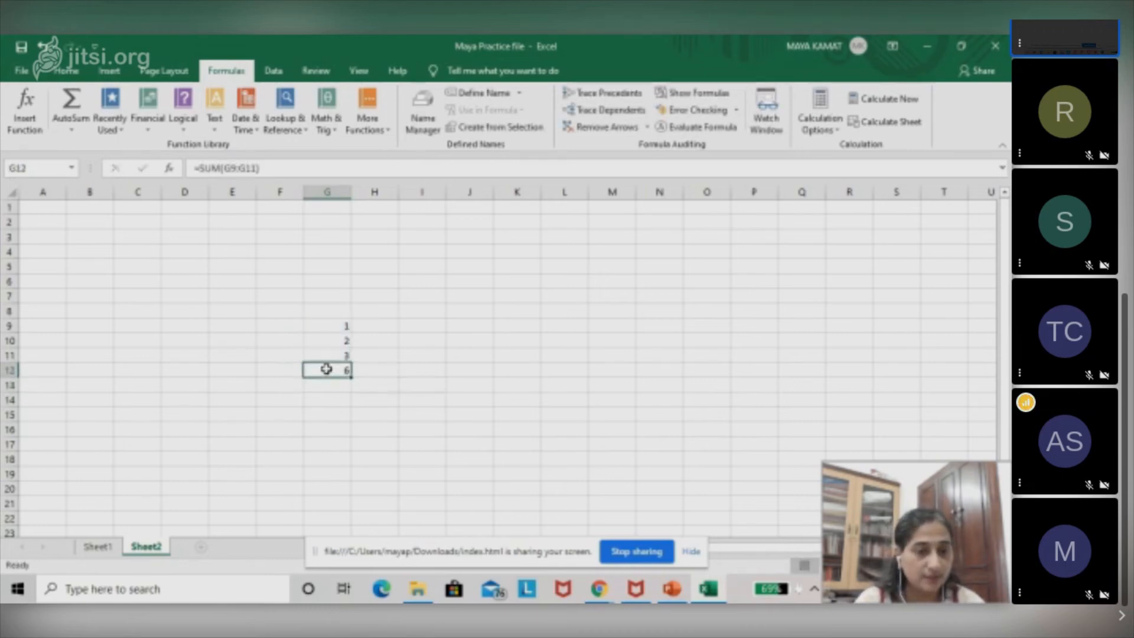
Change cell G9 to 4 and check the recalculated SUM cell G12.
{"action": "left_click", "coordinate": [335, 326]}
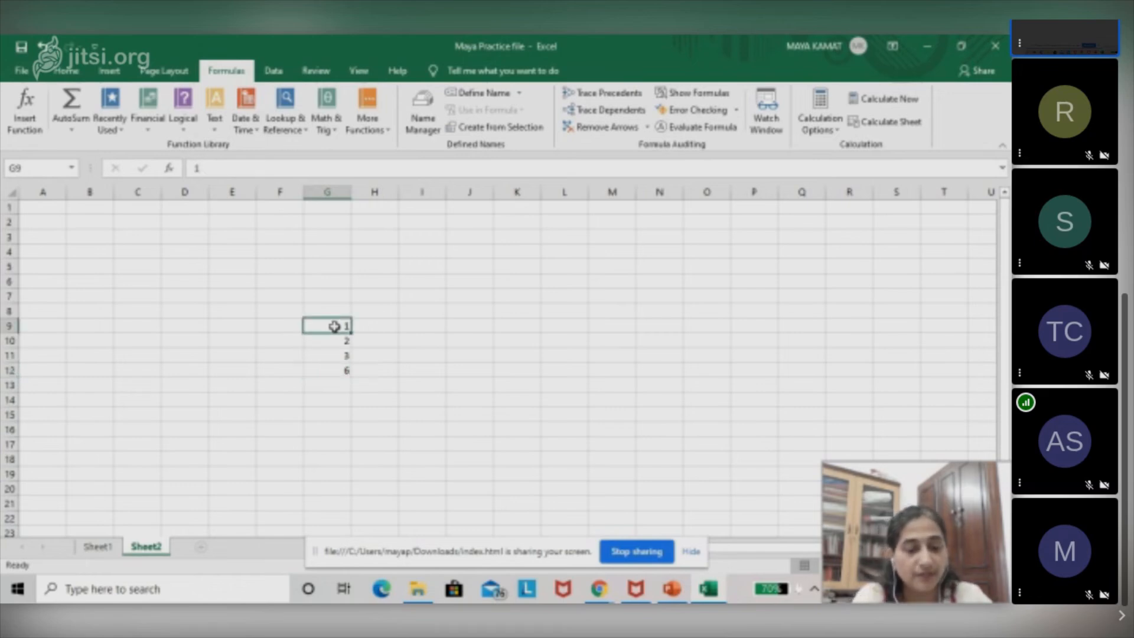
{"action": "type", "text": "4"}
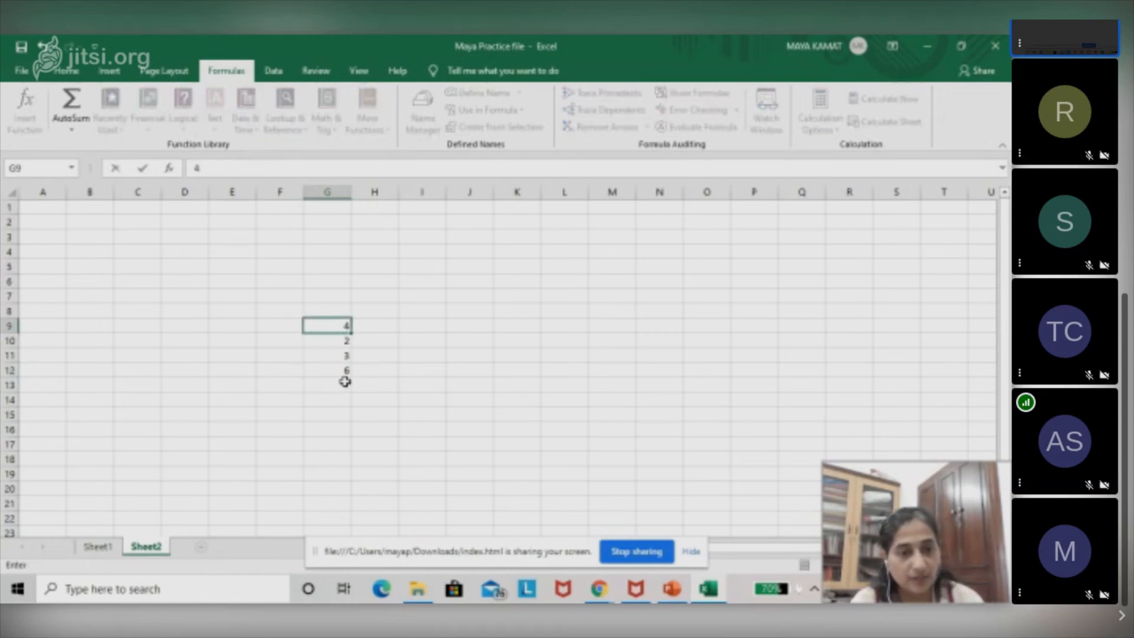
{"action": "left_click", "coordinate": [385, 374]}
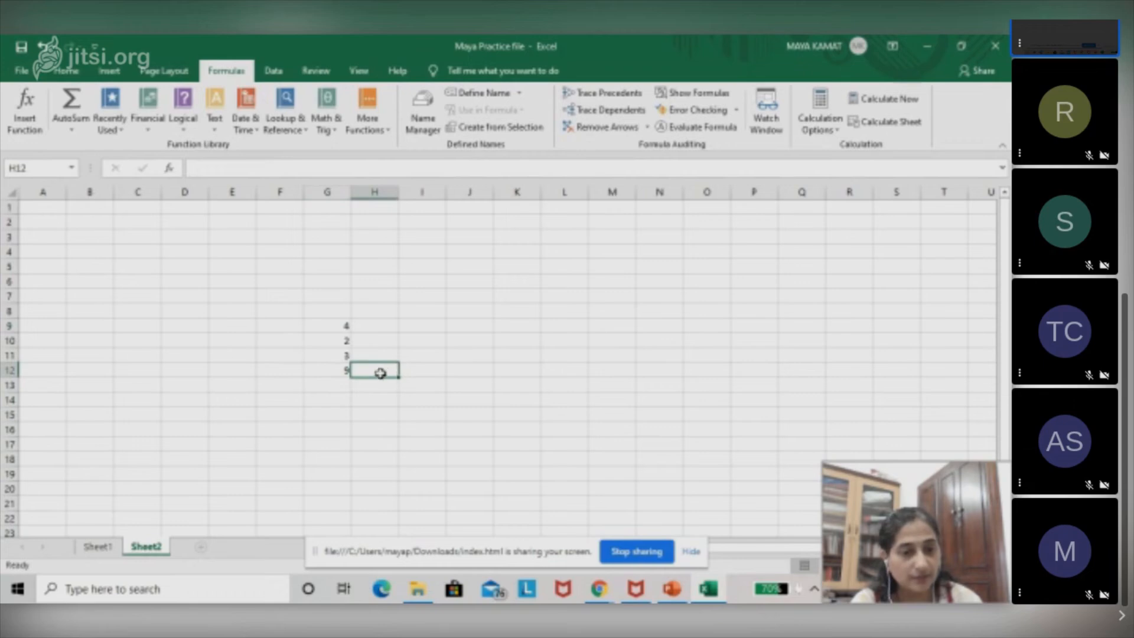
{"action": "left_click", "coordinate": [336, 373]}
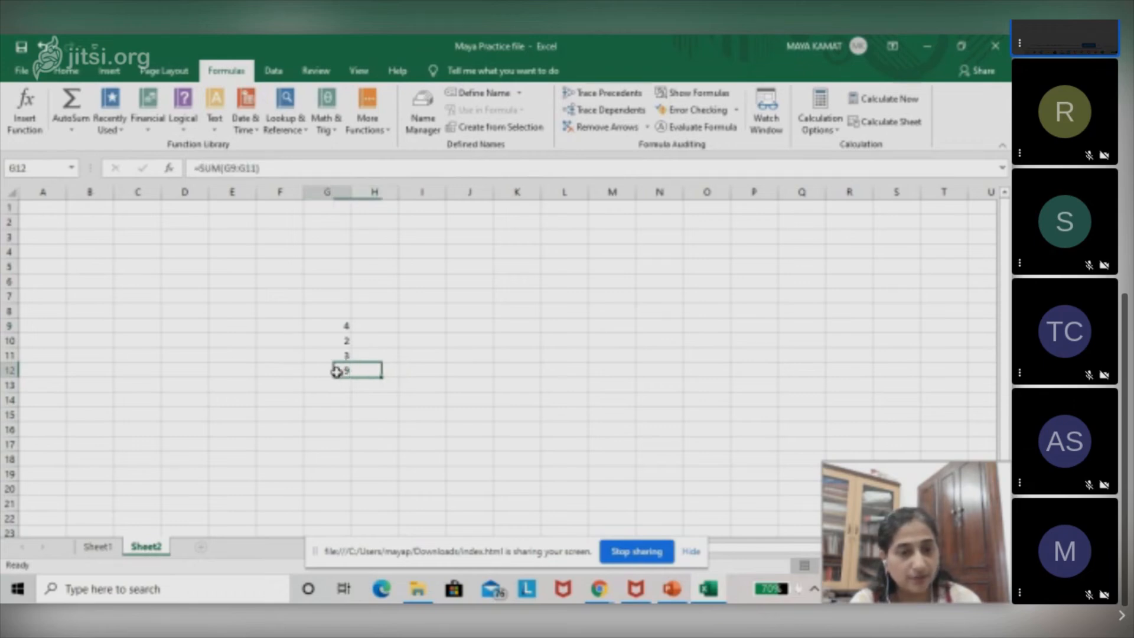
Enlarge the font of cells G9 to G13 to size 48.
{"action": "left_click", "coordinate": [329, 326]}
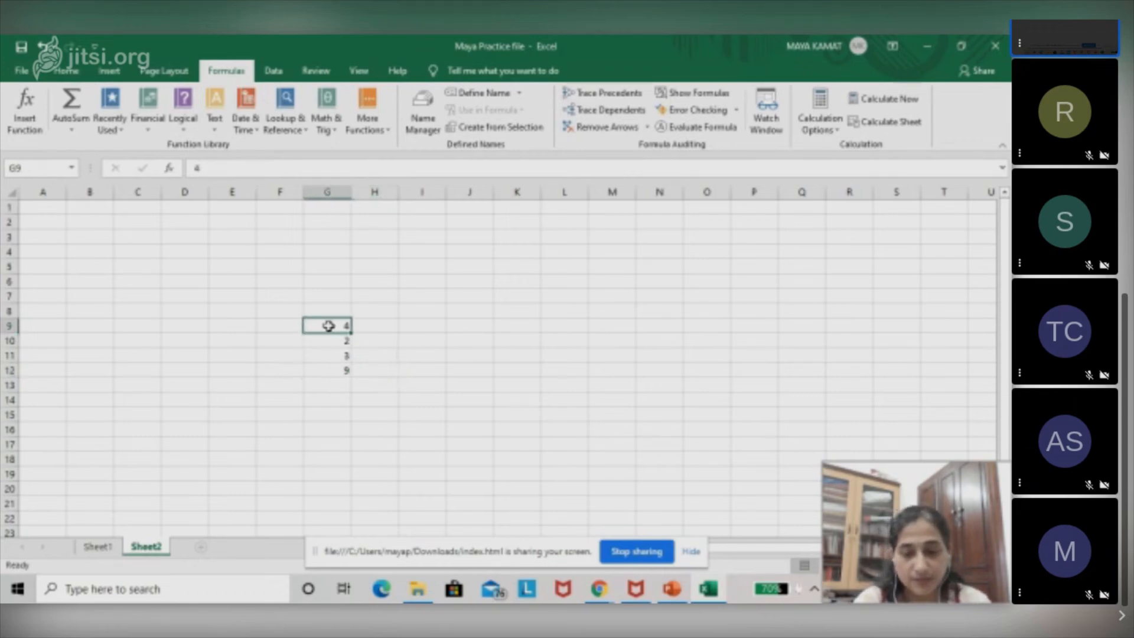
{"action": "key", "text": "shift+Down"}
{"action": "key", "text": "shift+Down"}
{"action": "key", "text": "shift+Down"}
{"action": "key", "text": "shift+Down"}
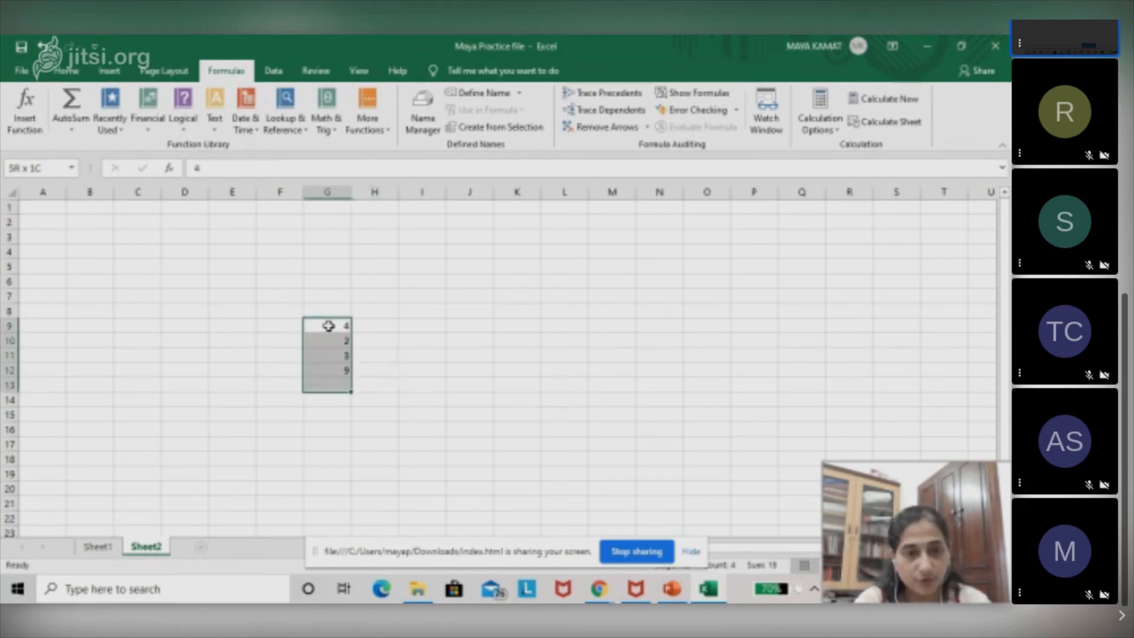
{"action": "left_click", "coordinate": [65, 71]}
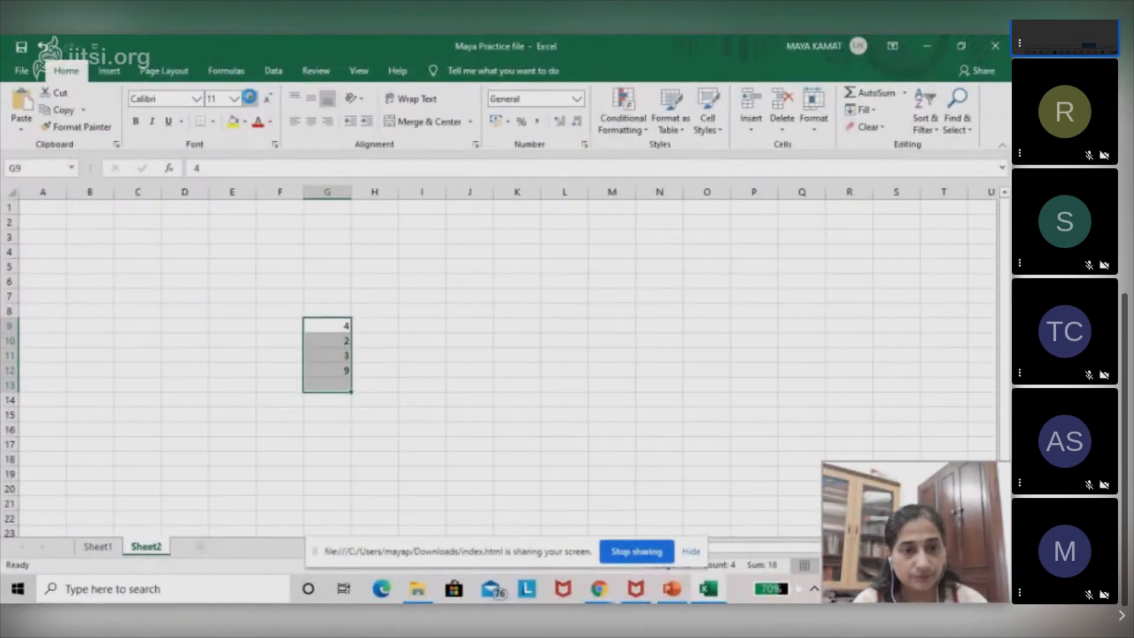
{"action": "left_click", "coordinate": [249, 99]}
{"action": "left_click", "coordinate": [249, 98]}
{"action": "left_click", "coordinate": [249, 98]}
{"action": "left_click", "coordinate": [250, 98]}
{"action": "left_click", "coordinate": [250, 98]}
{"action": "left_click", "coordinate": [249, 98]}
{"action": "left_click", "coordinate": [249, 98]}
{"action": "left_click", "coordinate": [250, 98]}
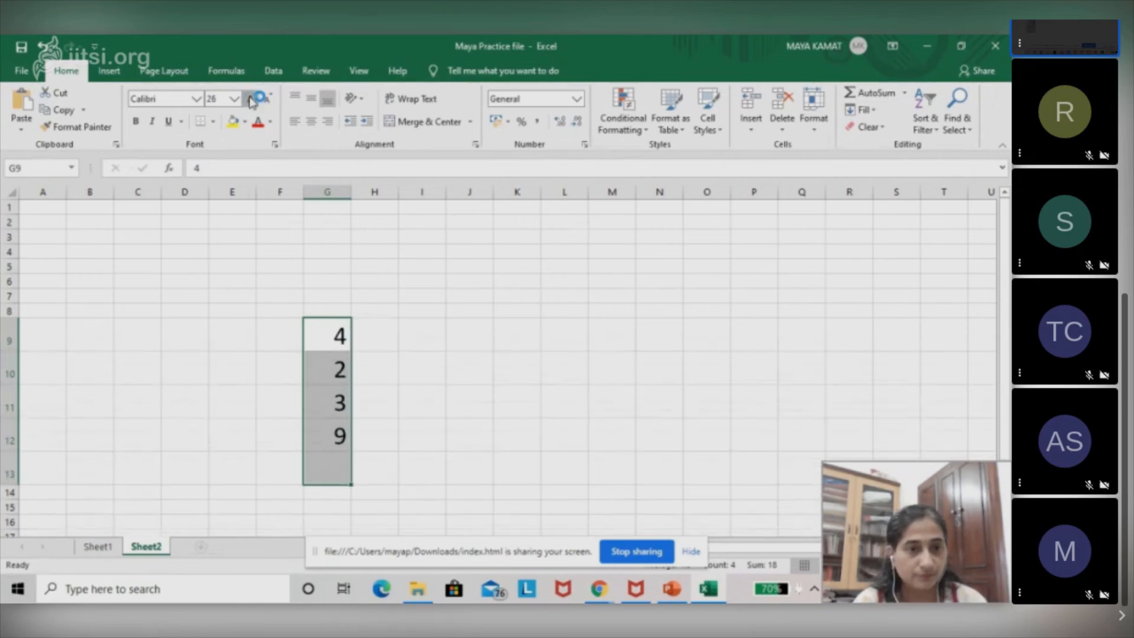
{"action": "left_click", "coordinate": [251, 99]}
{"action": "left_click", "coordinate": [251, 100]}
{"action": "left_click", "coordinate": [251, 100]}
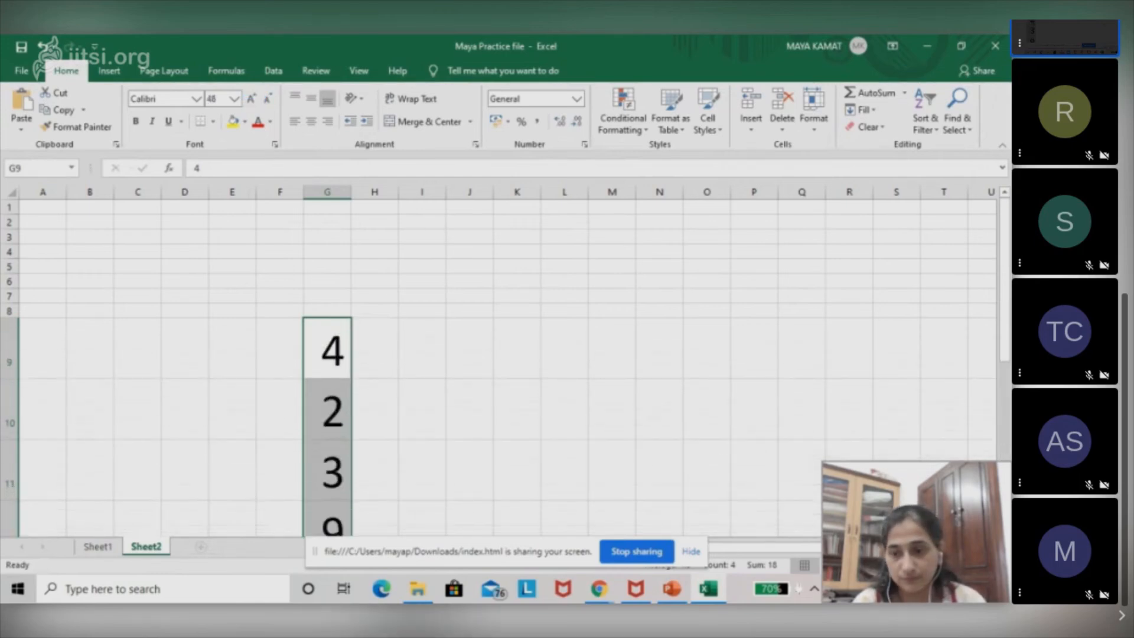
{"action": "scroll", "coordinate": [643, 486], "scroll_direction": "down", "scroll_amount": 2}
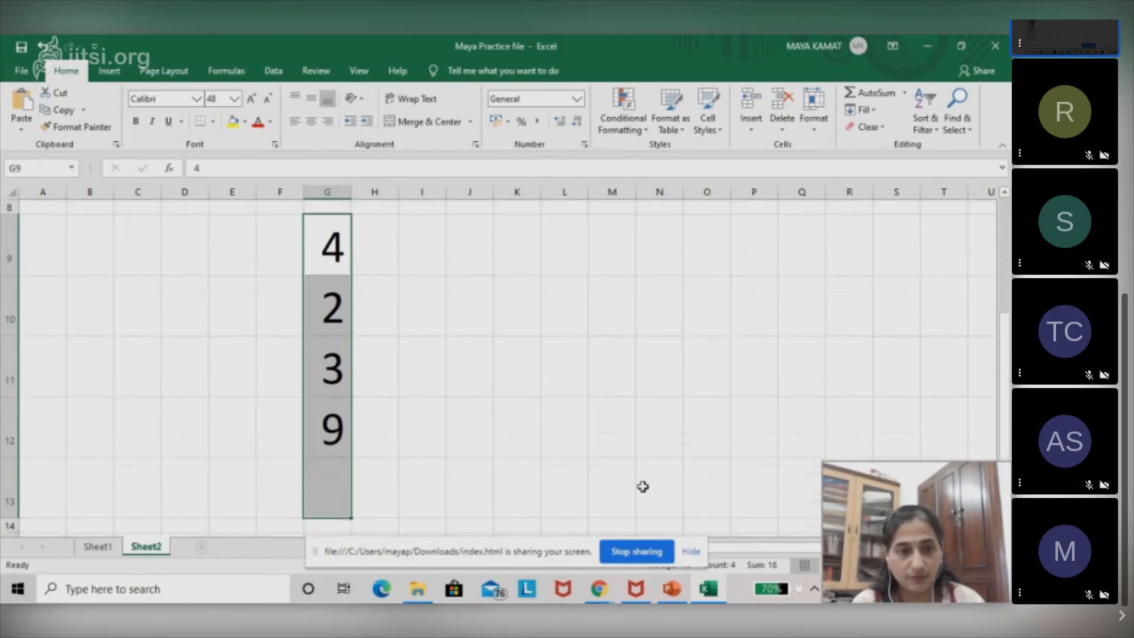
{"action": "left_click", "coordinate": [644, 486]}
Set cell G10 to 5 and widen column G so the two-digit total fits.
{"action": "left_click", "coordinate": [326, 319]}
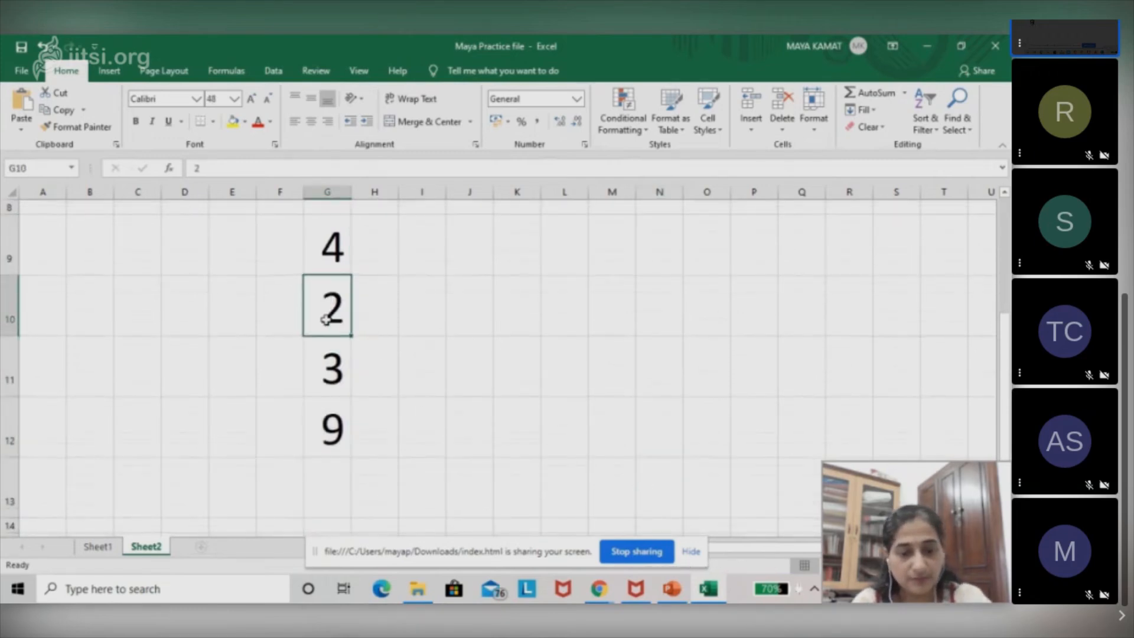
{"action": "type", "text": "5"}
{"action": "left_click", "coordinate": [437, 424]}
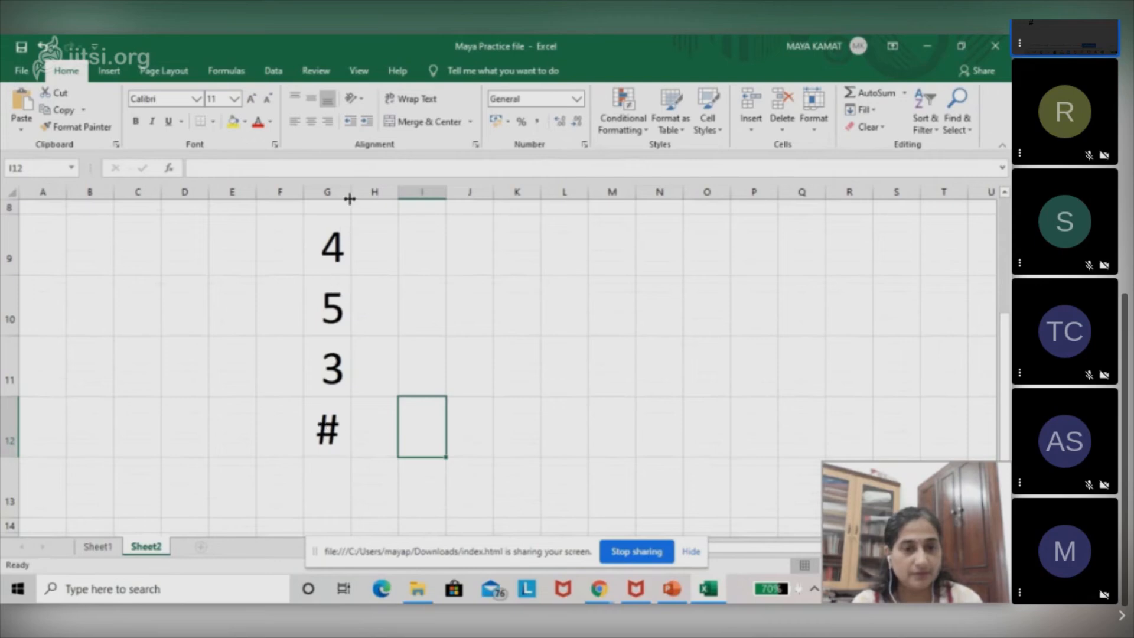
{"action": "left_click_drag", "start_coordinate": [350, 199], "coordinate": [370, 202]}
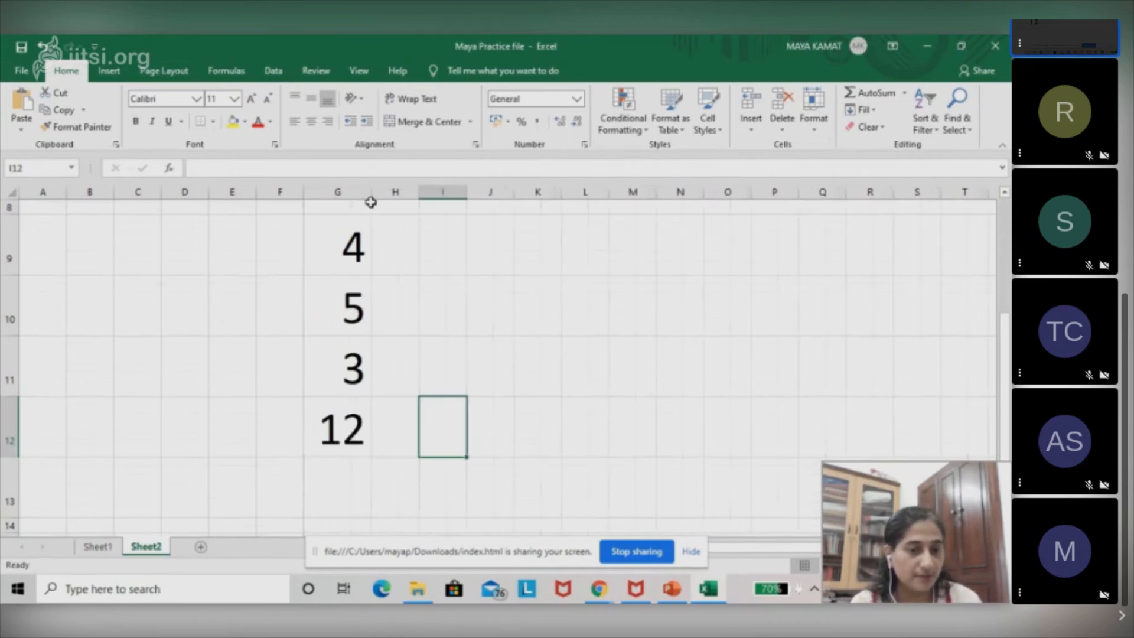
Set cell G9 to 8 and select the SUM formula cell G12.
{"action": "left_click", "coordinate": [314, 425]}
{"action": "left_click", "coordinate": [350, 239]}
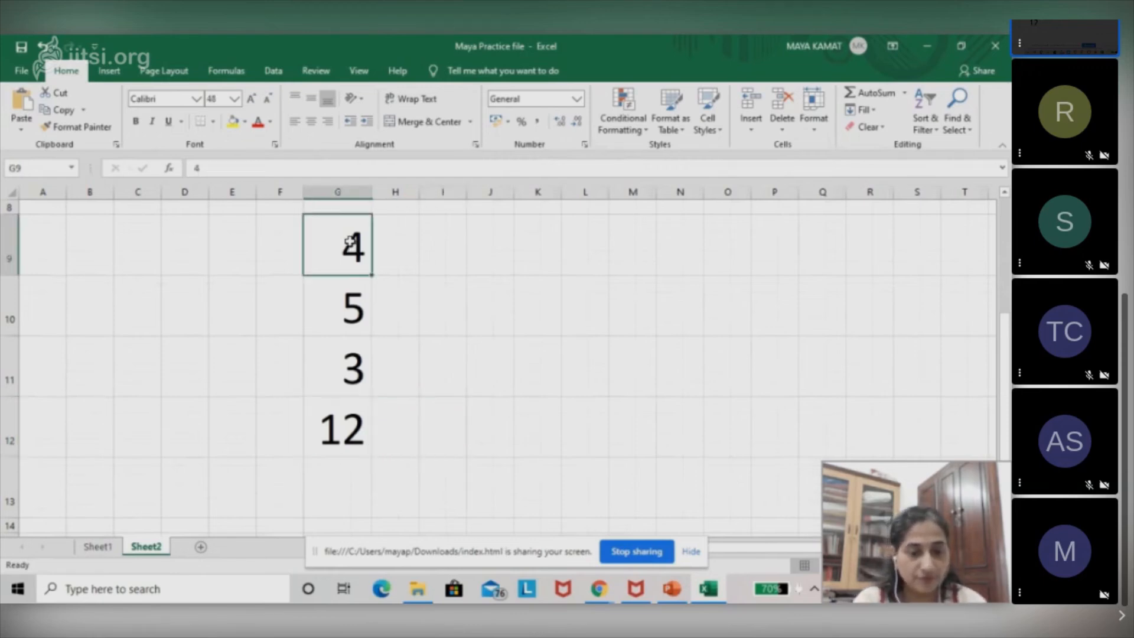
{"action": "type", "text": "8"}
{"action": "key", "text": "Return"}
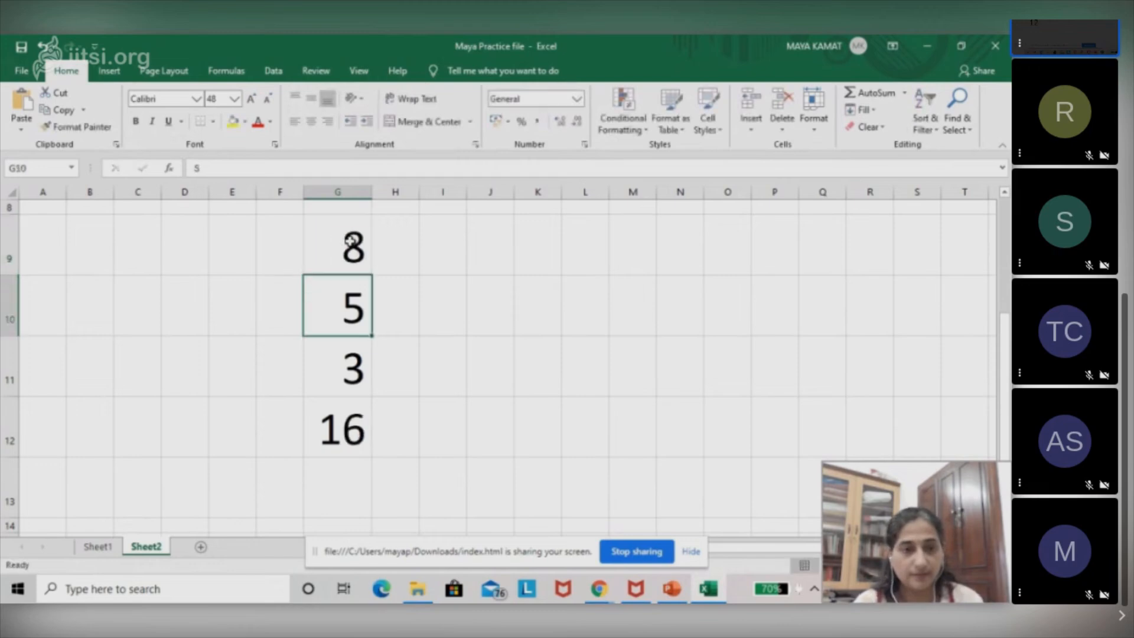
{"action": "left_click", "coordinate": [365, 421]}
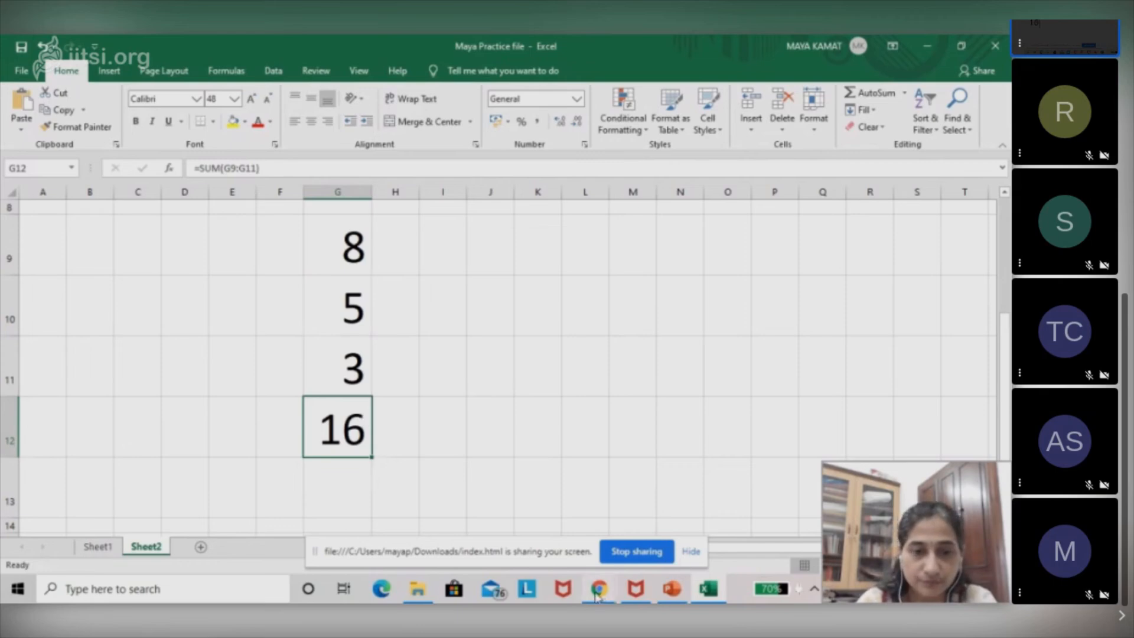
Switch to the Jitsi class meeting in Chrome and mute everyone except yourself.
{"action": "left_click", "coordinate": [598, 590]}
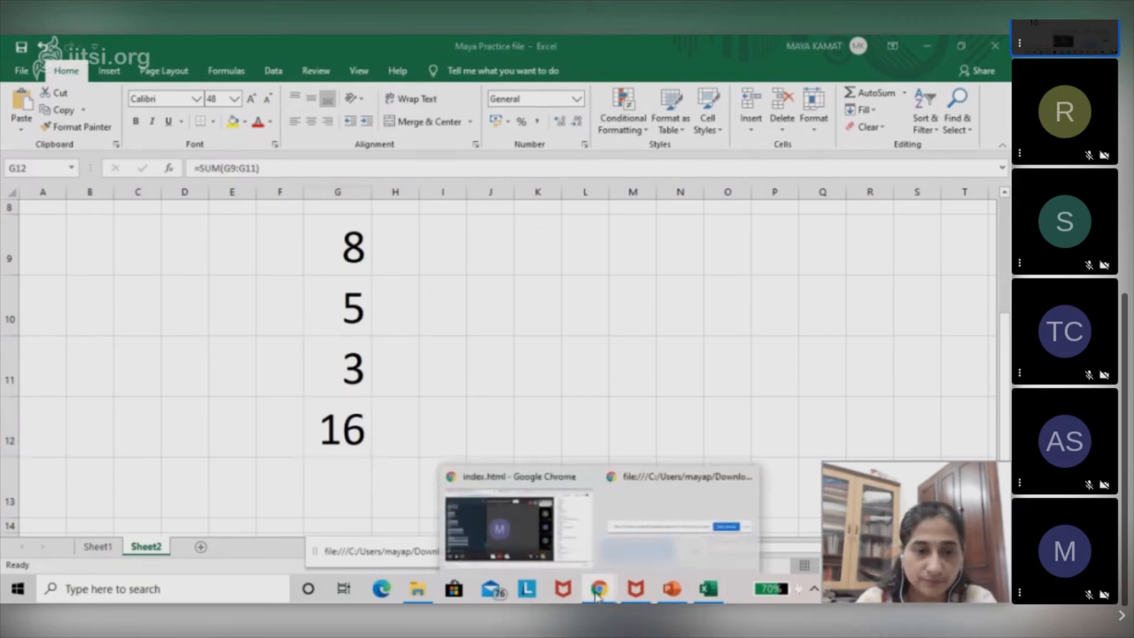
{"action": "left_click", "coordinate": [525, 529]}
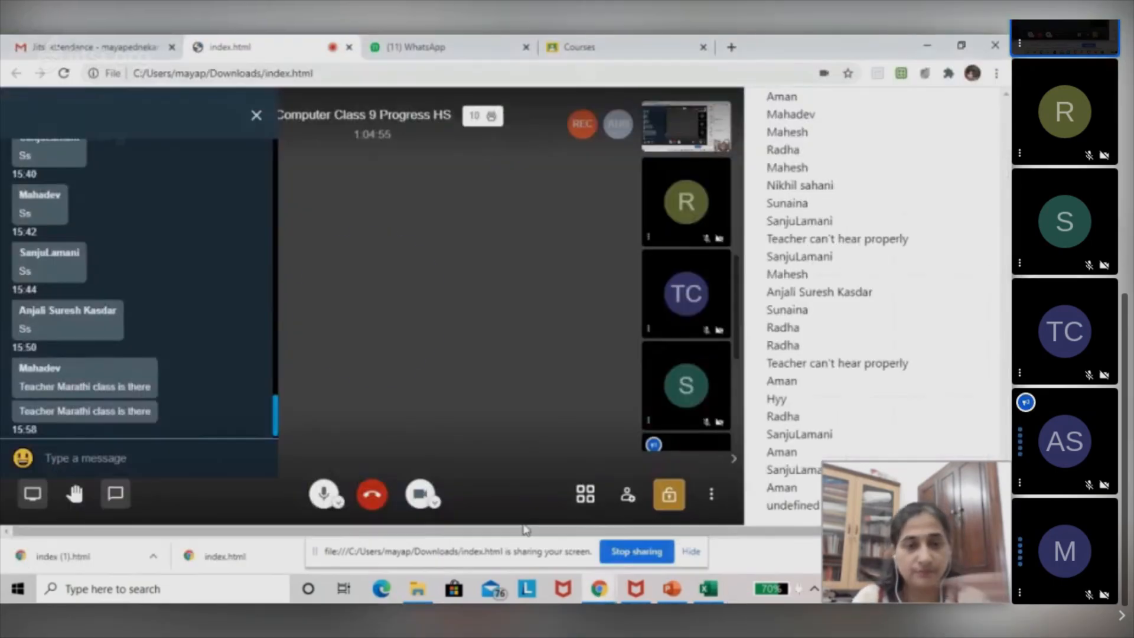
{"action": "left_click", "coordinate": [712, 501]}
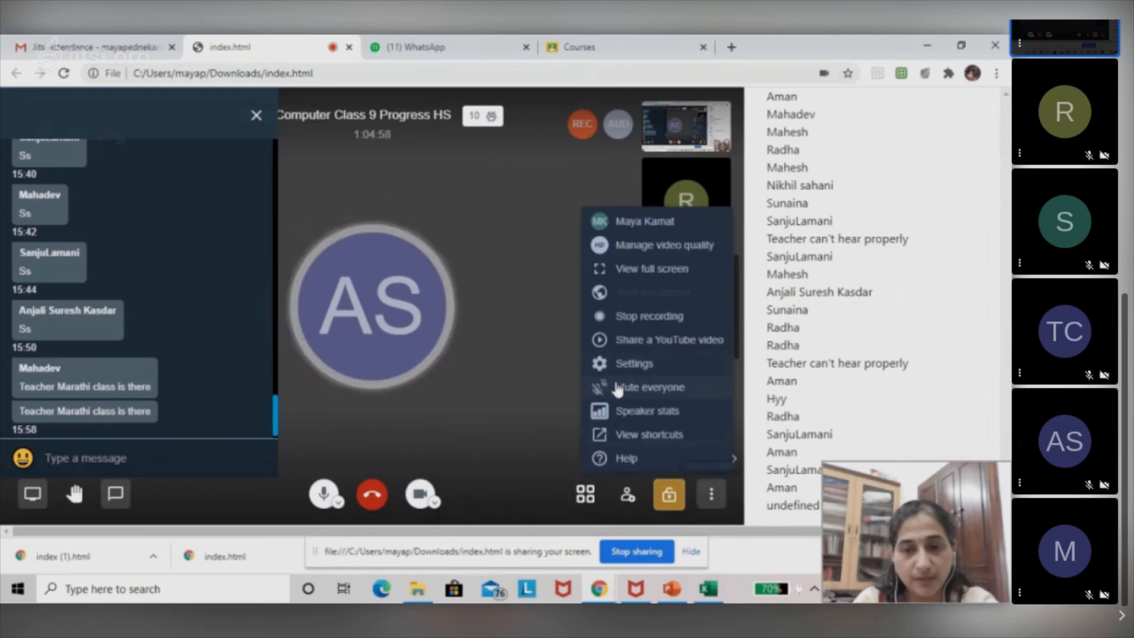
{"action": "left_click", "coordinate": [617, 388]}
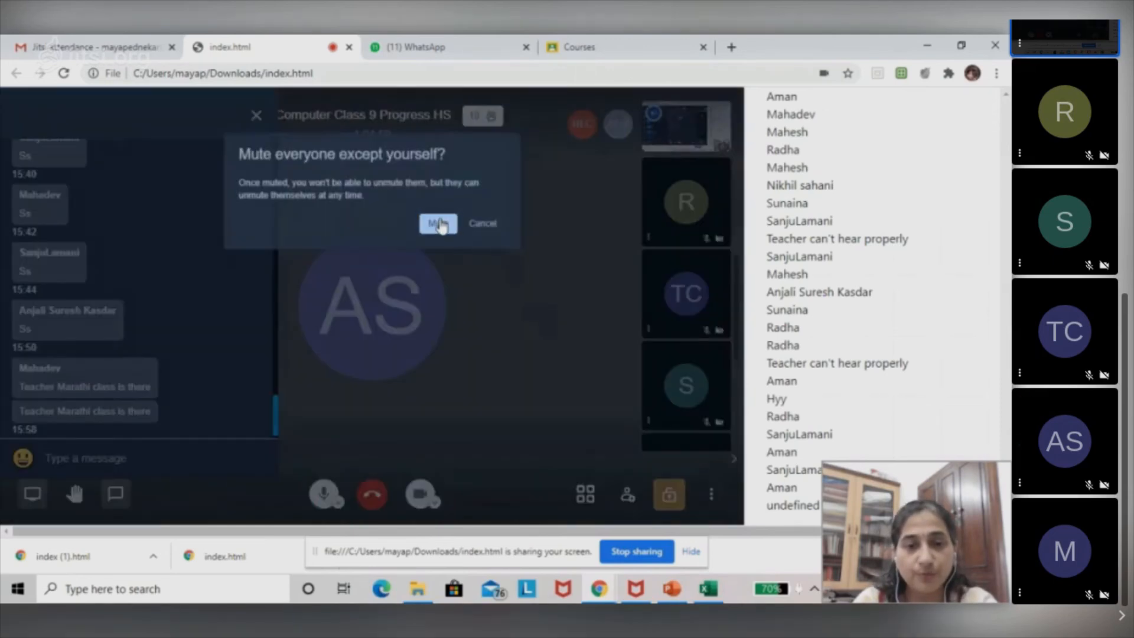
{"action": "left_click", "coordinate": [438, 225]}
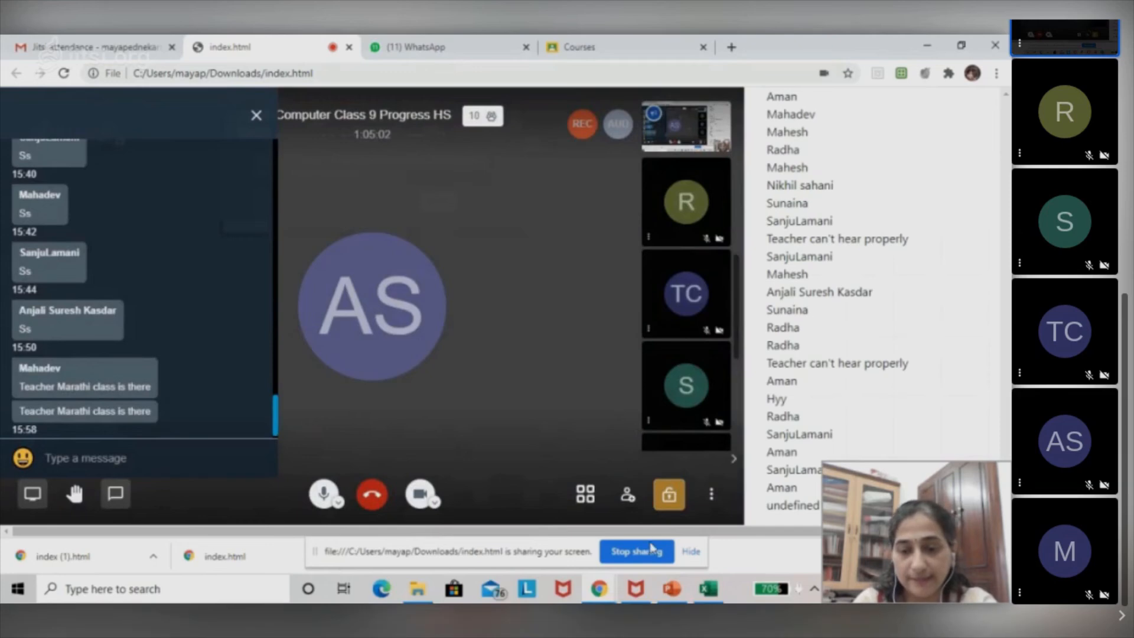
Switch to PowerPoint, review the slides from the SUM function through Other Functions, and close the presentation.
{"action": "left_click", "coordinate": [672, 589]}
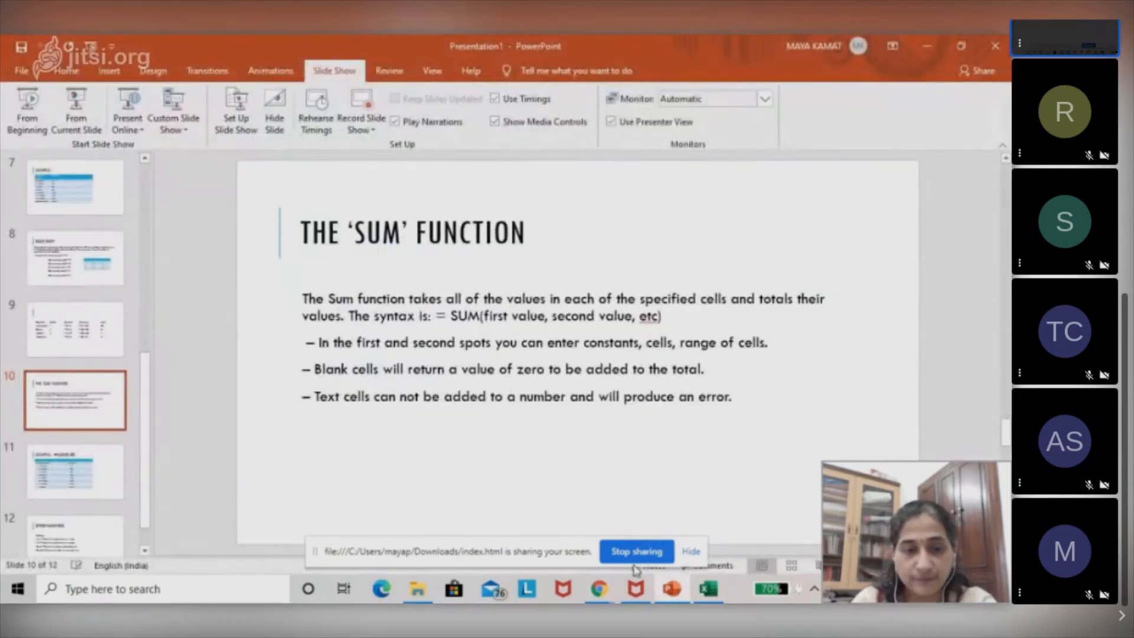
{"action": "scroll", "coordinate": [446, 425], "scroll_direction": "down", "scroll_amount": 1}
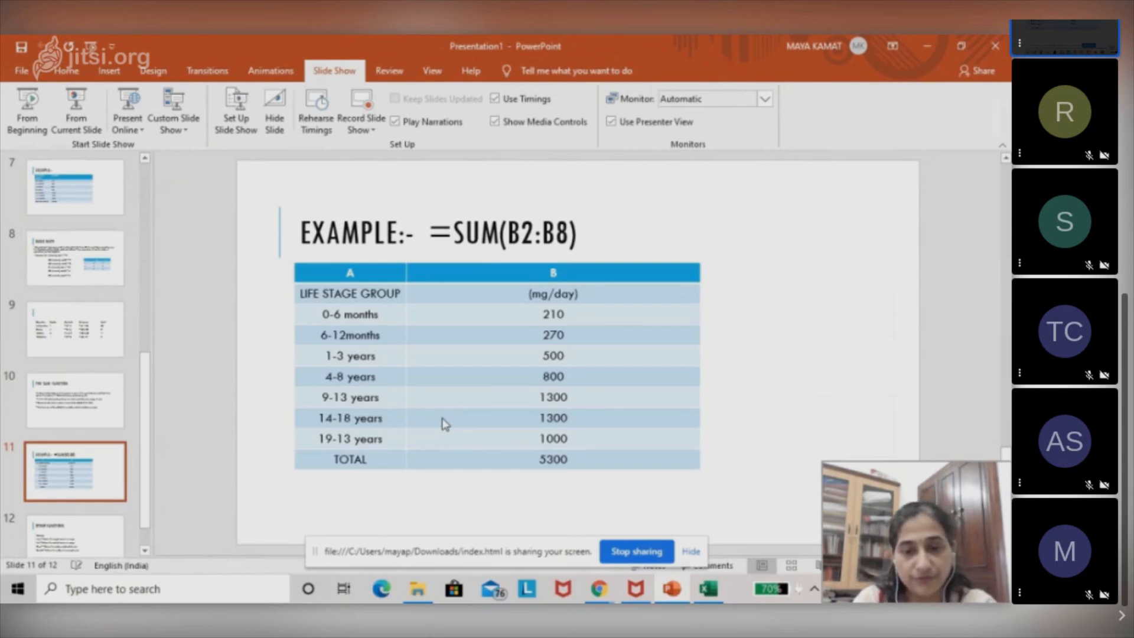
{"action": "left_click", "coordinate": [525, 460]}
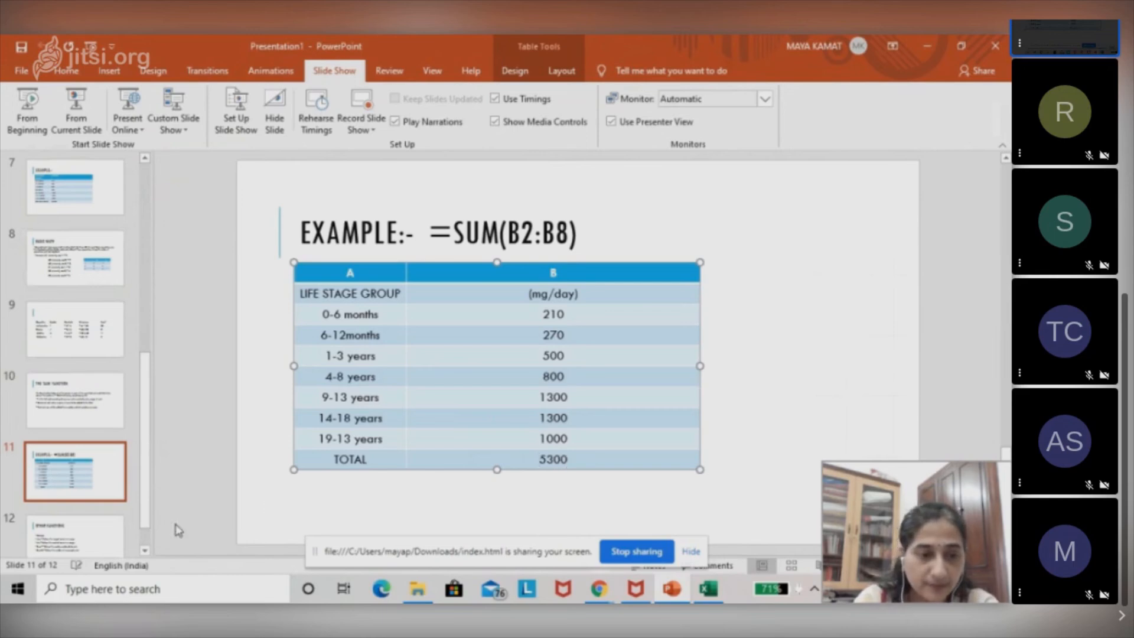
{"action": "left_click", "coordinate": [91, 538]}
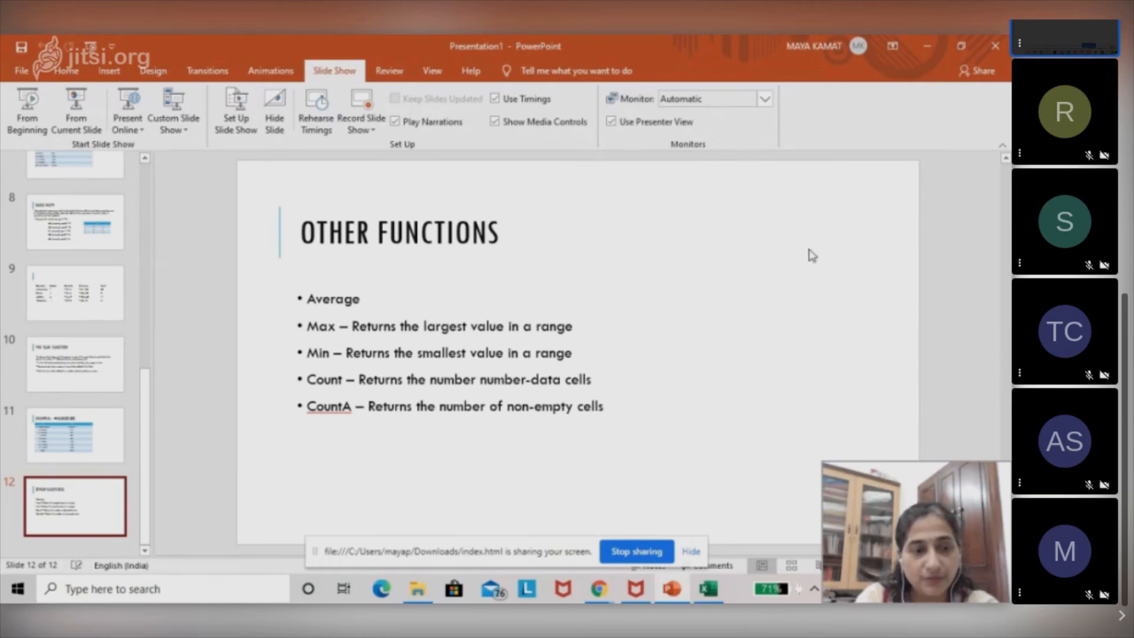
{"action": "left_click", "coordinate": [996, 46]}
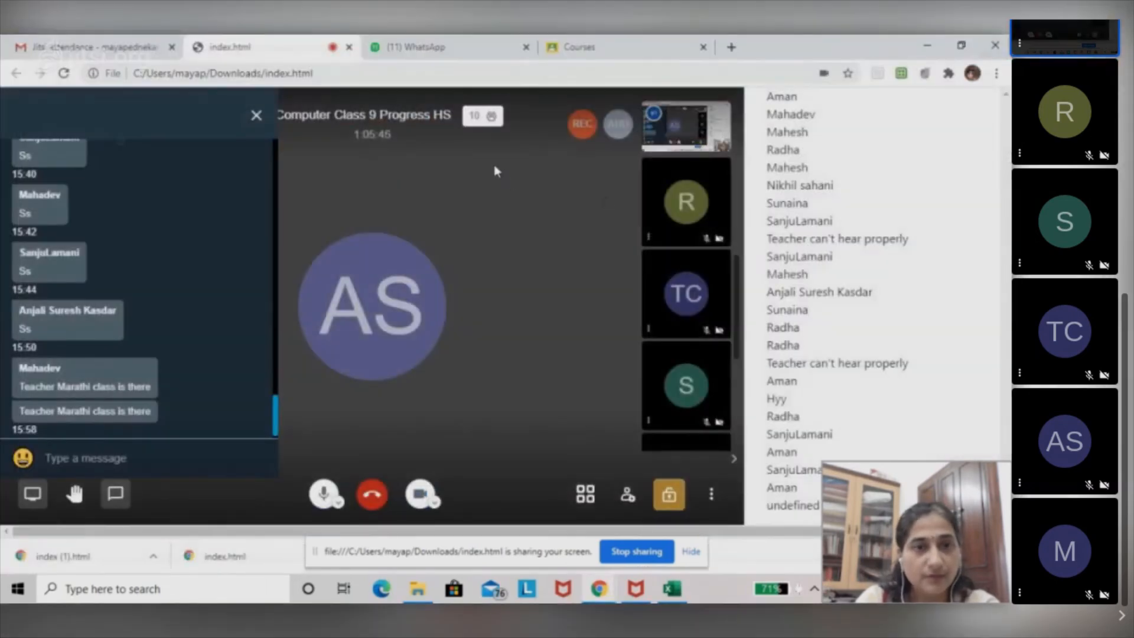
Open Google Drive in a new Chrome tab and open the Presentation1 PowerPoint file shared today.
{"action": "left_click", "coordinate": [731, 47]}
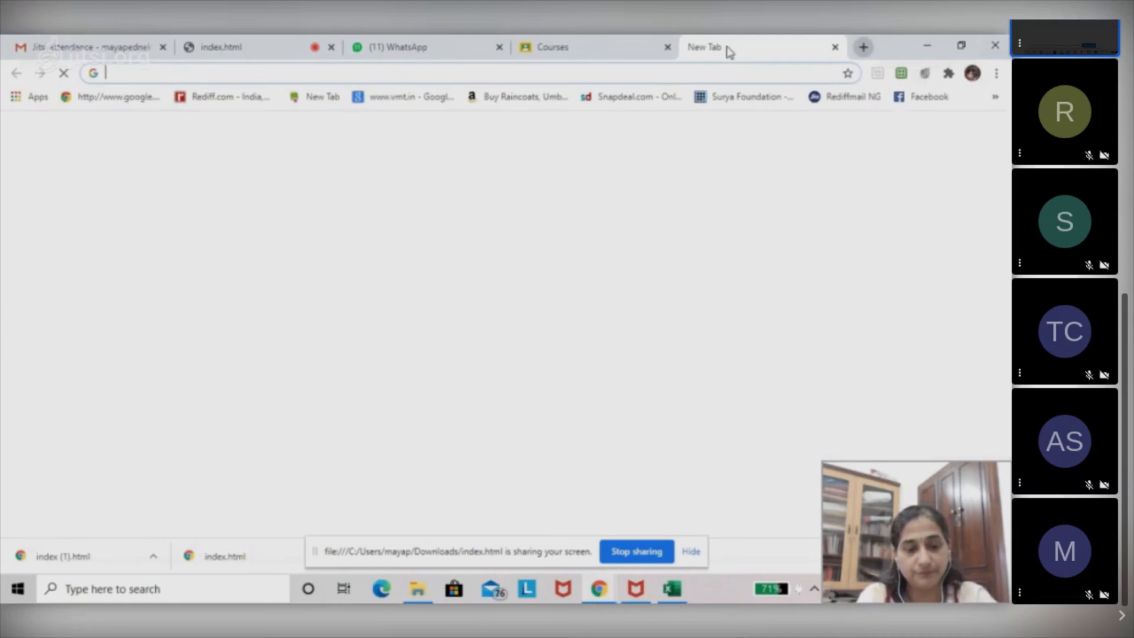
{"action": "type", "text": "drive"}
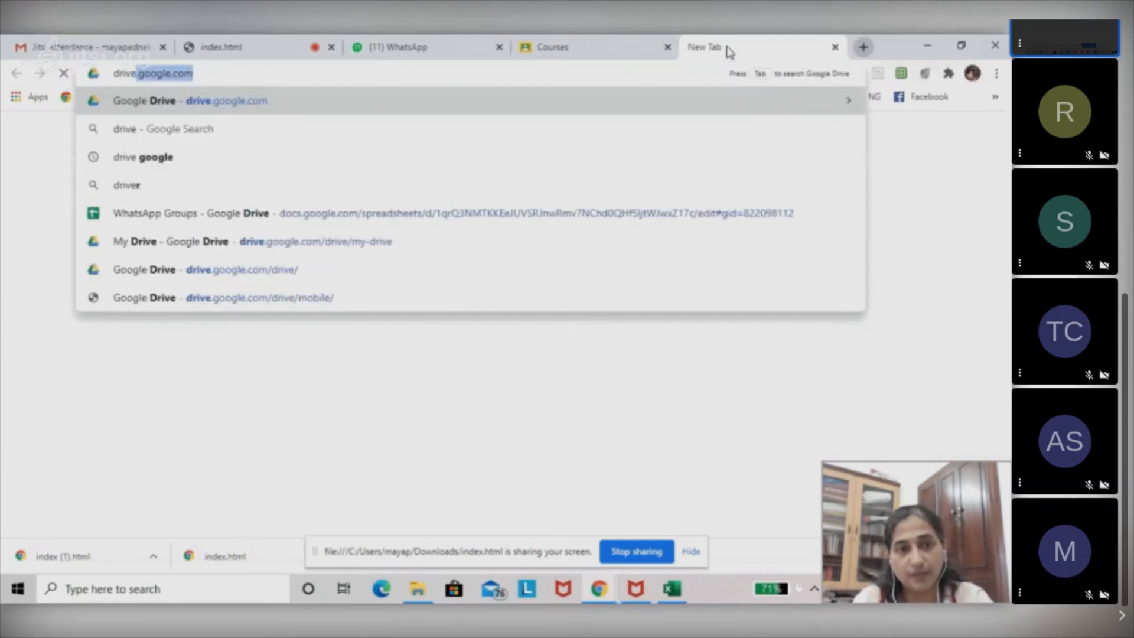
{"action": "key", "text": "Return"}
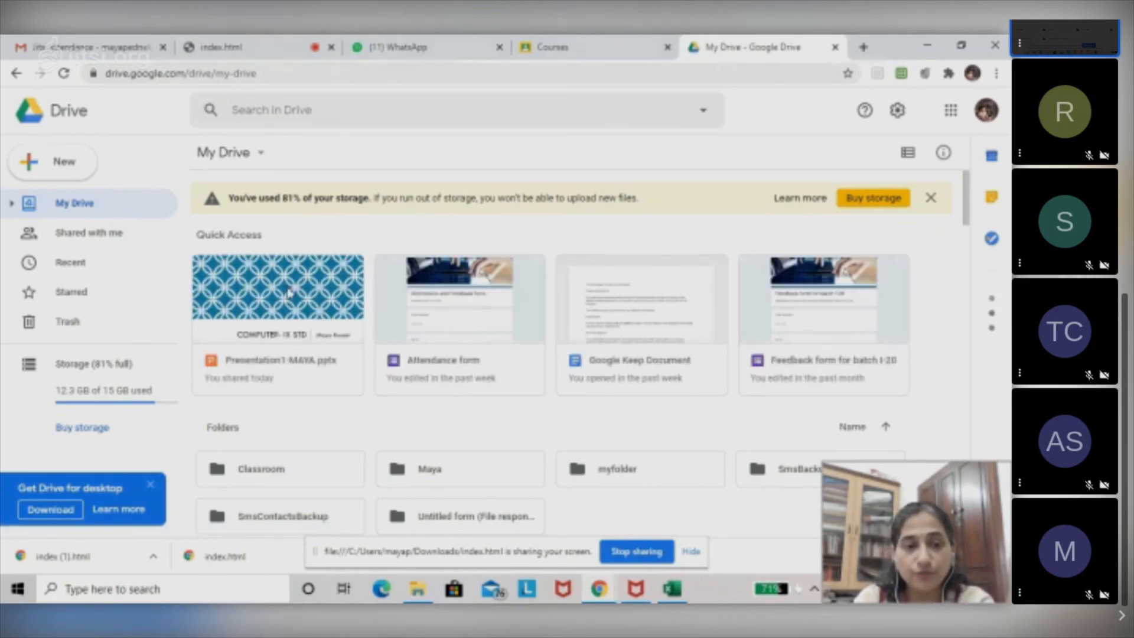
{"action": "double_click", "coordinate": [289, 292]}
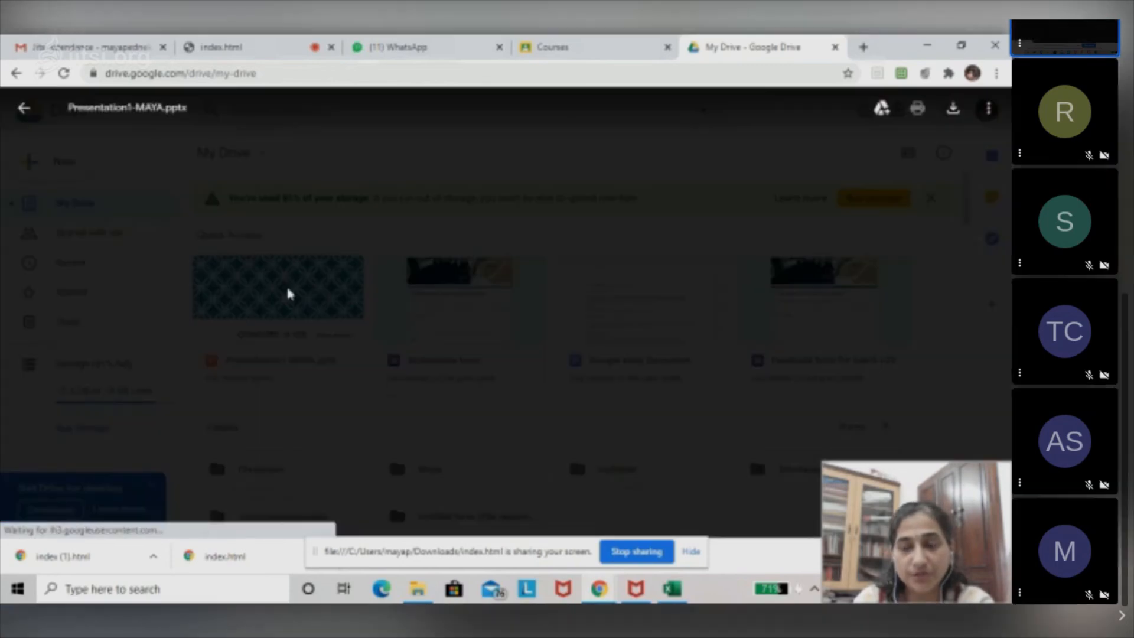